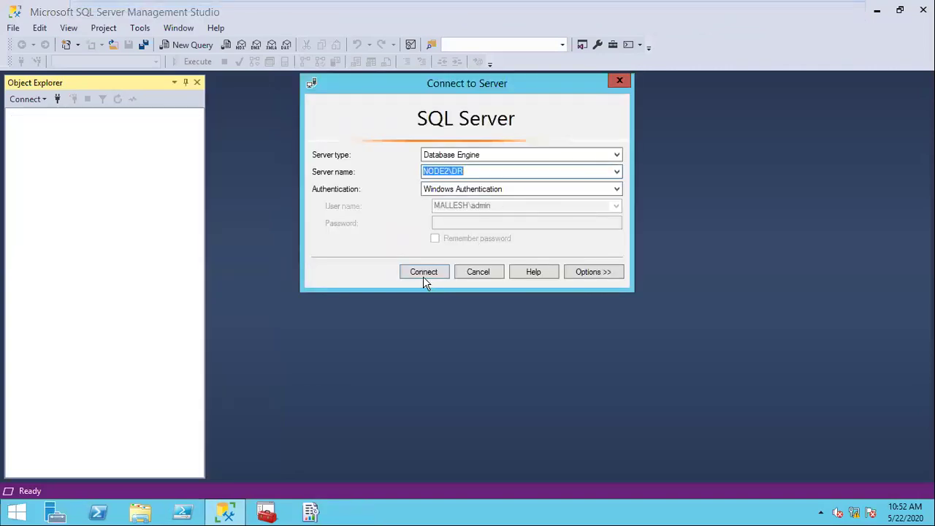
# - Connect to the NODE2\DR database engine with Windows Authentication and expand its SQL Server Agent node
pyautogui.click(423, 276)
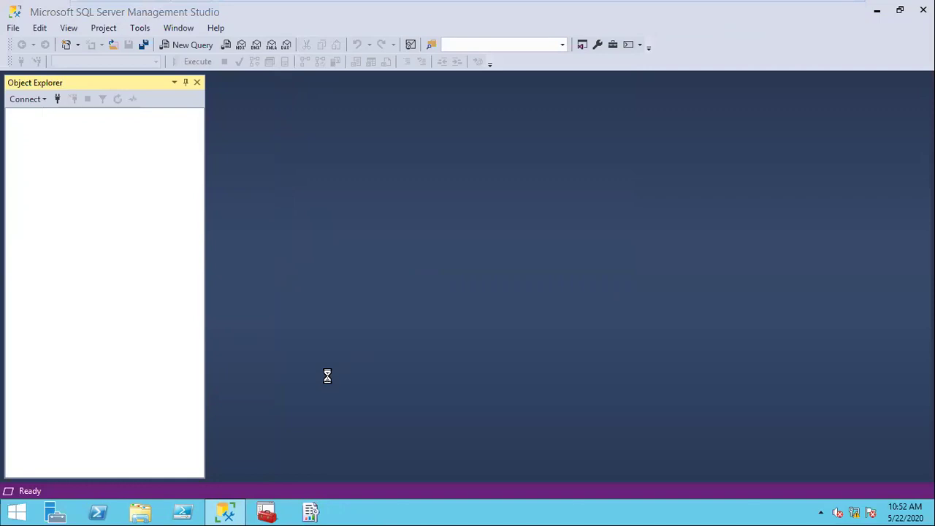
pyautogui.moveTo(646, 6)
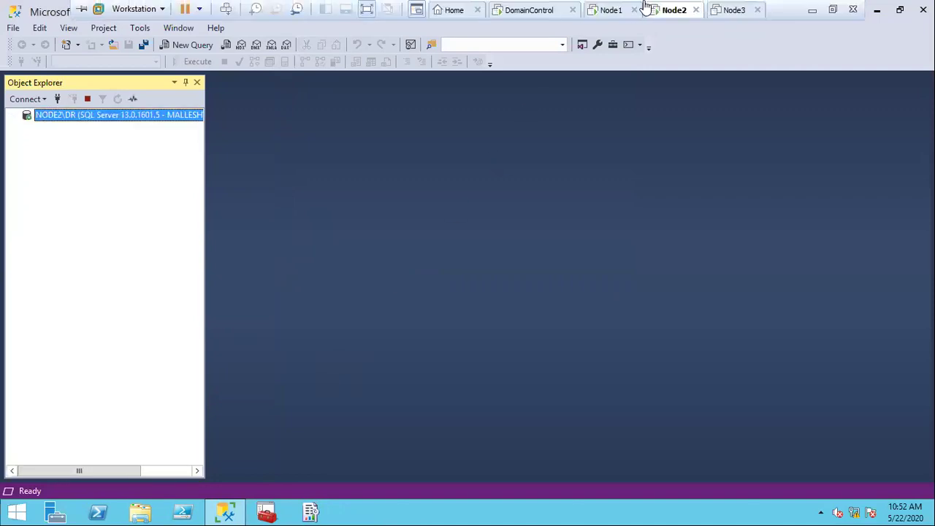
pyautogui.click(612, 10)
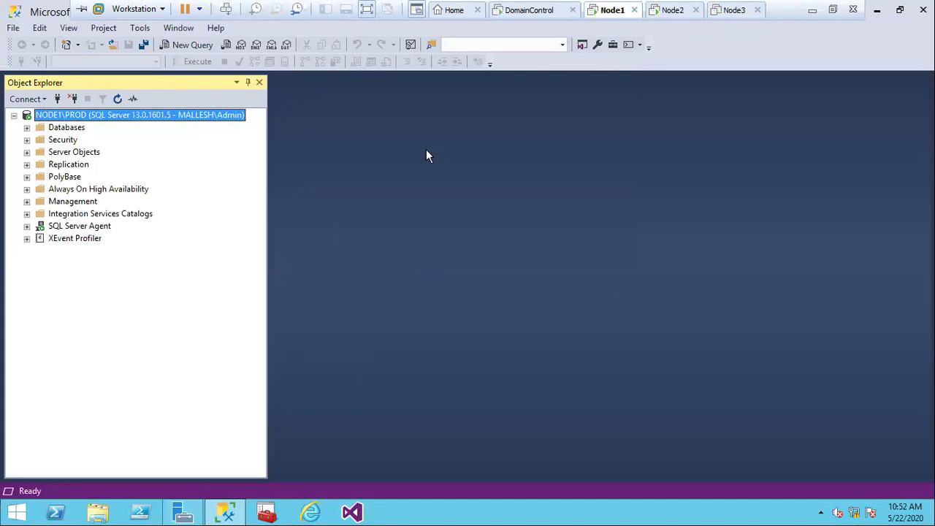
pyautogui.click(673, 7)
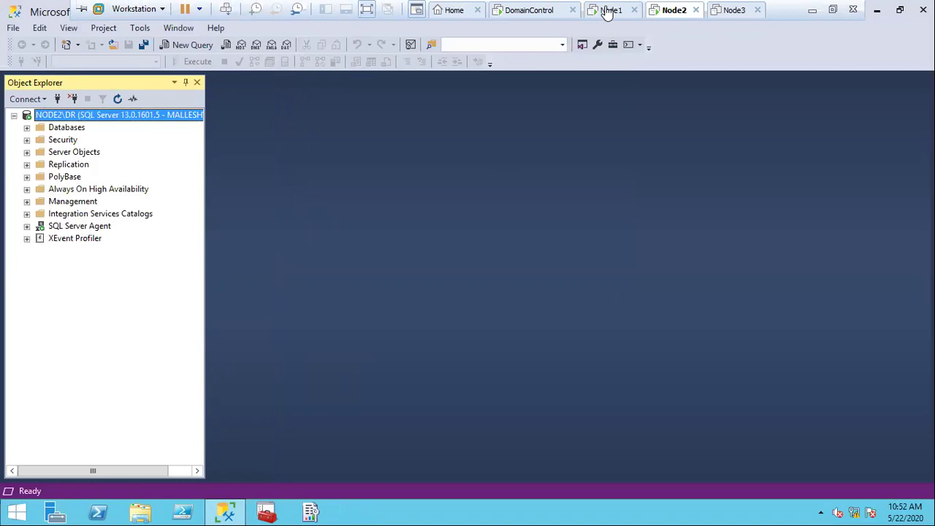
pyautogui.click(61, 227)
pyautogui.click(27, 226)
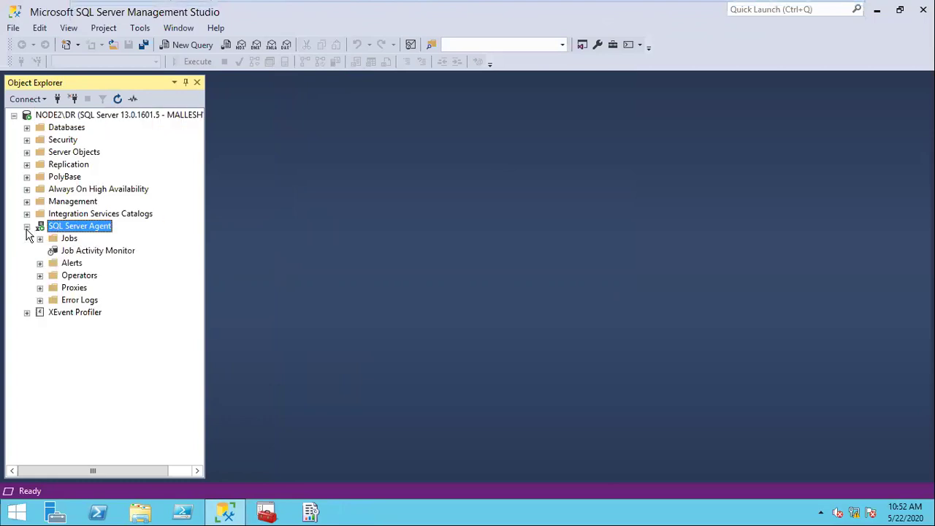
# - Switch to the Node1 virtual machine and expand SQL Server Agent on the NODE1\PROD server
pyautogui.moveTo(613, 6)
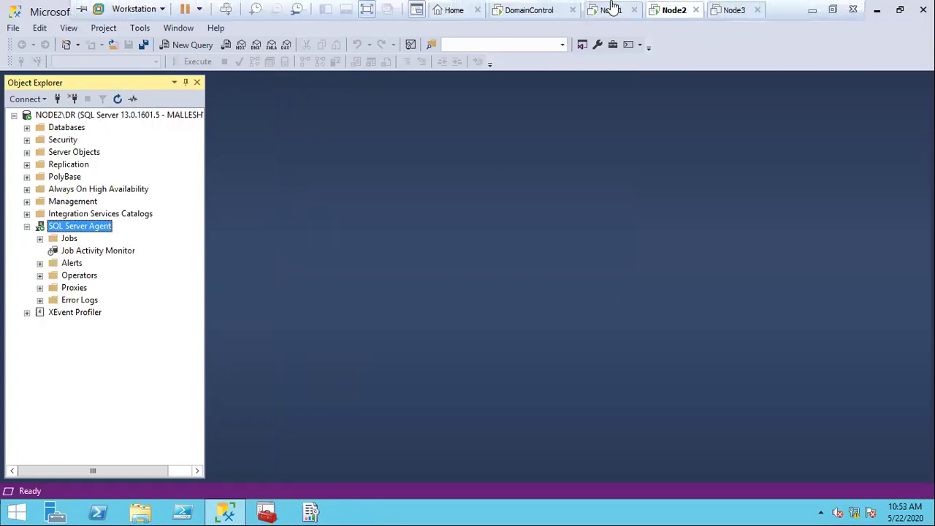
pyautogui.click(727, 10)
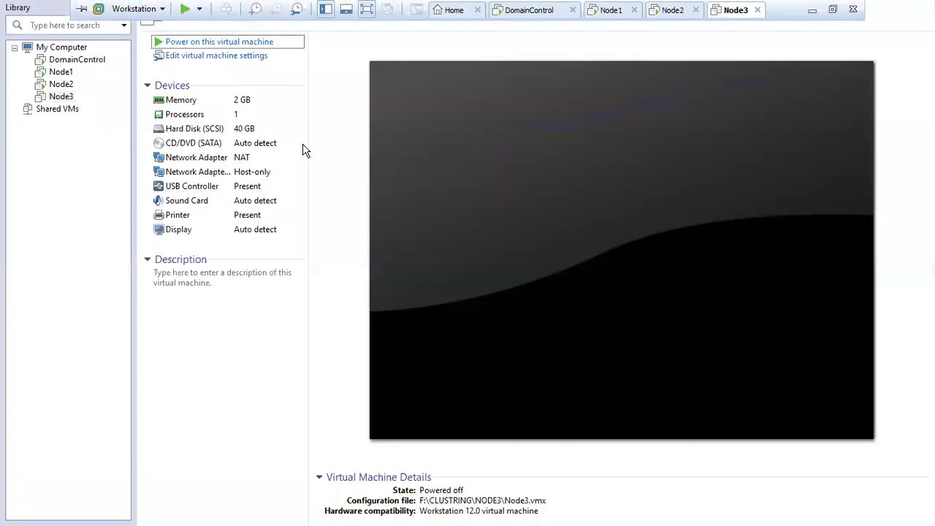
pyautogui.click(665, 9)
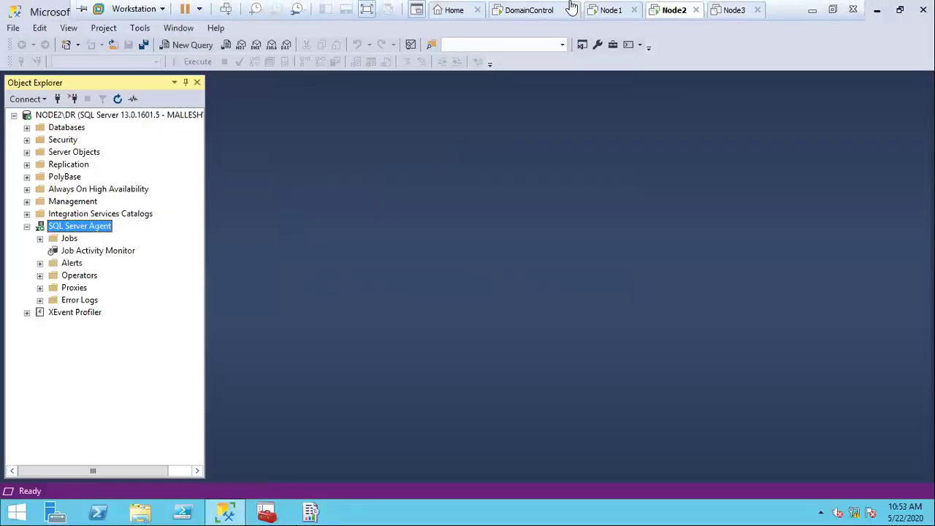
pyautogui.click(607, 9)
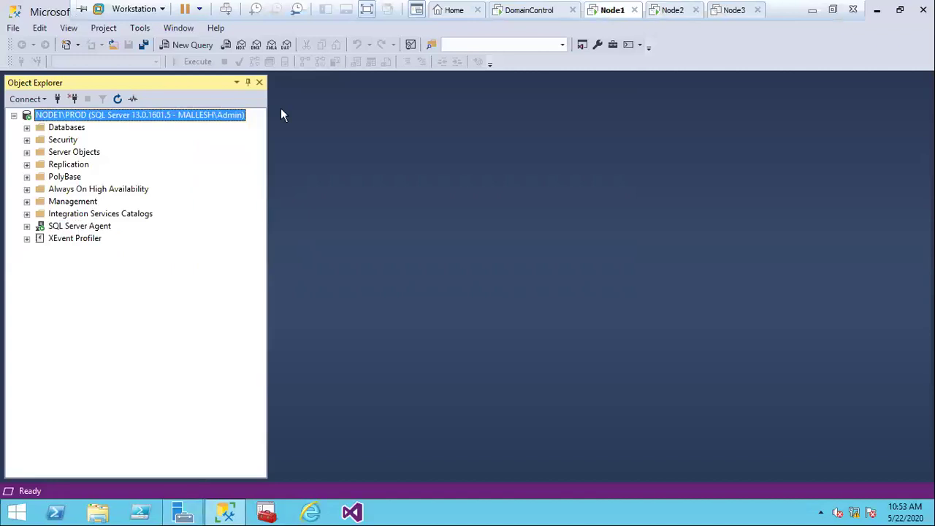
pyautogui.click(28, 227)
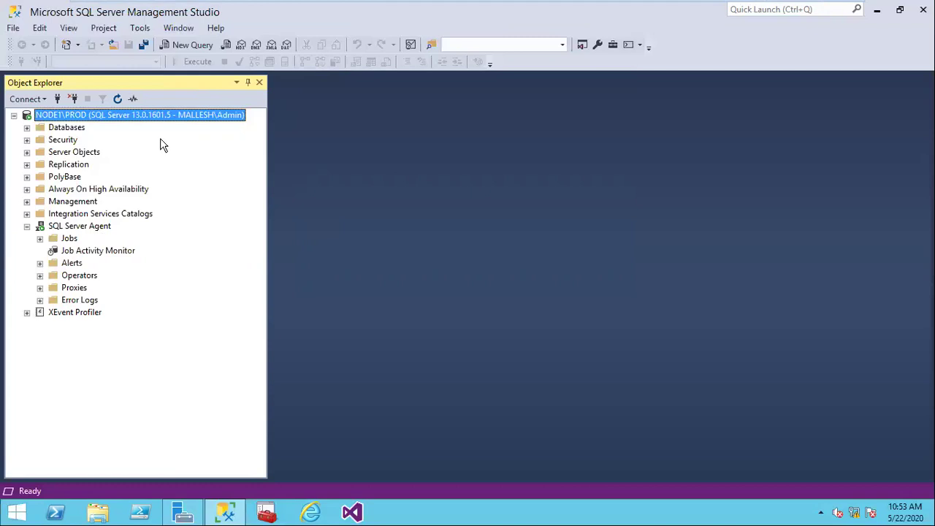
# - Expand the databases on NODE1\PROD and start creating a new database
pyautogui.click(27, 128)
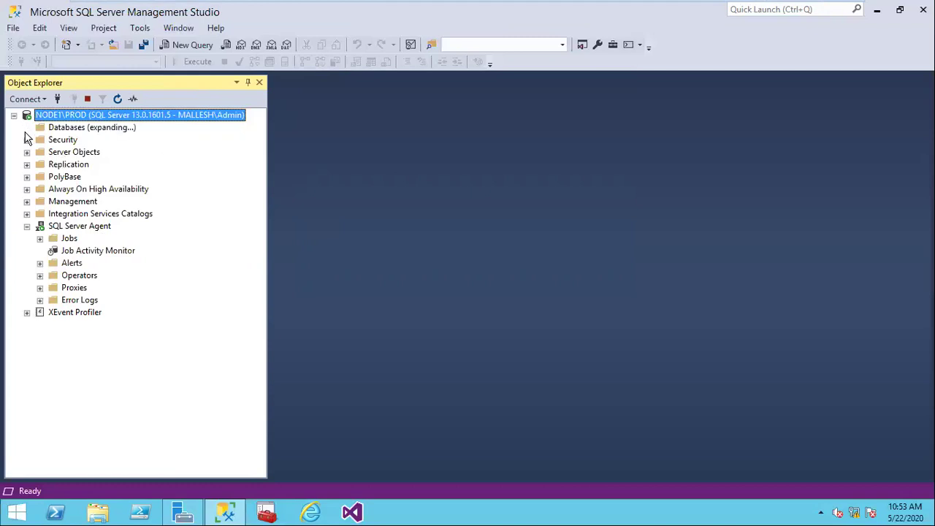
pyautogui.rightClick(66, 128)
pyautogui.click(119, 139)
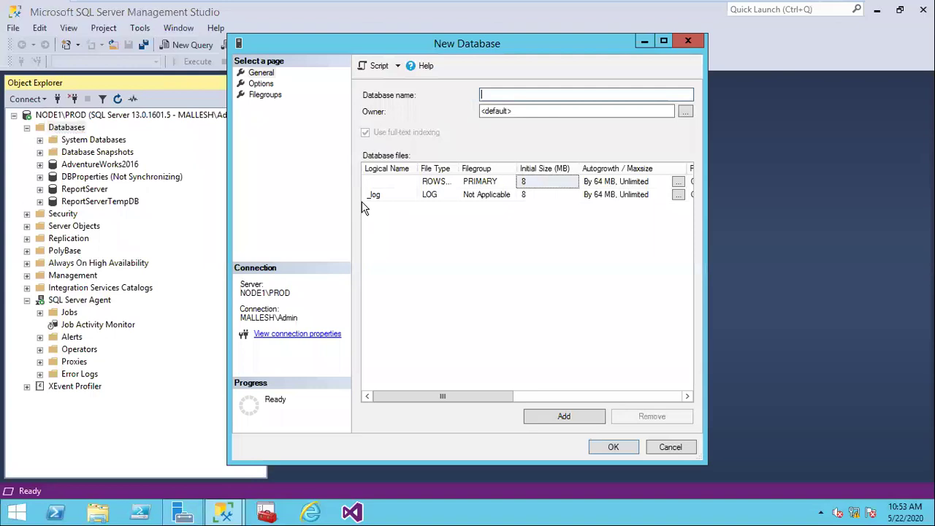
pyautogui.write('SAMPLE')
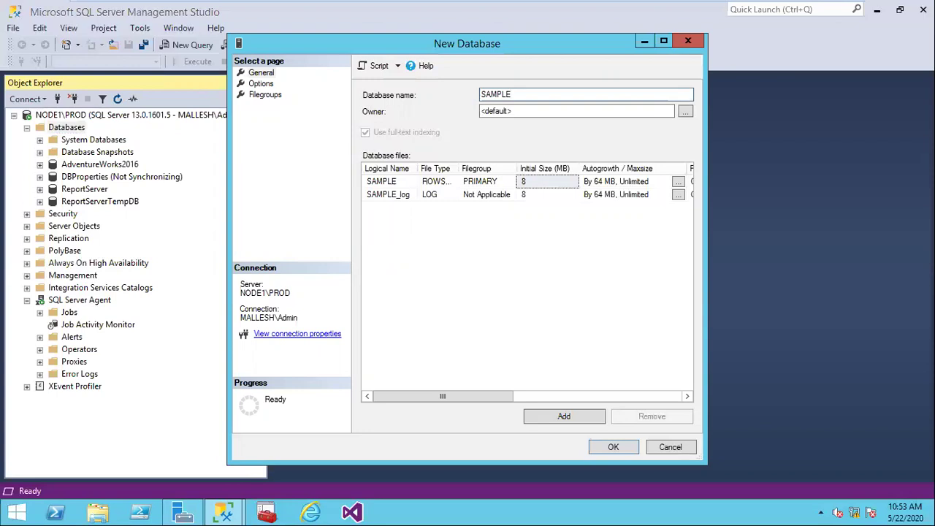
pyautogui.write('L')
pyautogui.press('BackSpace')
pyautogui.press('BackSpace')
pyautogui.press('BackSpace')
pyautogui.press('BackSpace')
pyautogui.press('BackSpace')
pyautogui.press('BackSpace')
pyautogui.press('BackSpace')
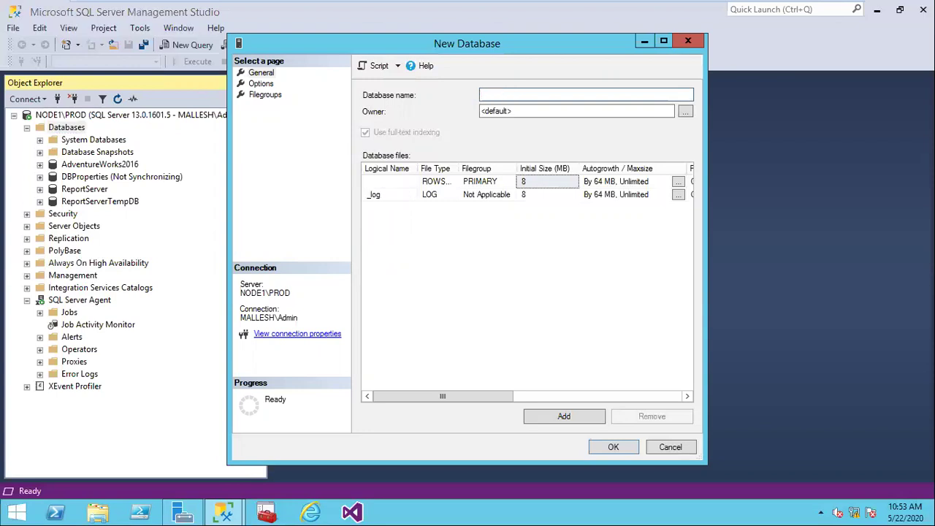
# - Name the new database LS-SAMPLE, set its owner to SA, and create it
pyautogui.write('LS-SAMPLE')
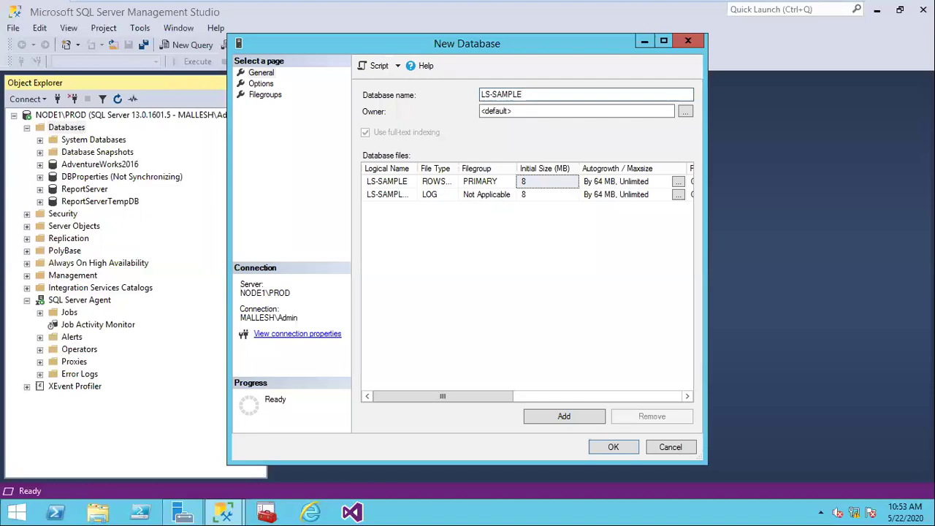
pyautogui.press('Tab')
pyautogui.write('SA')
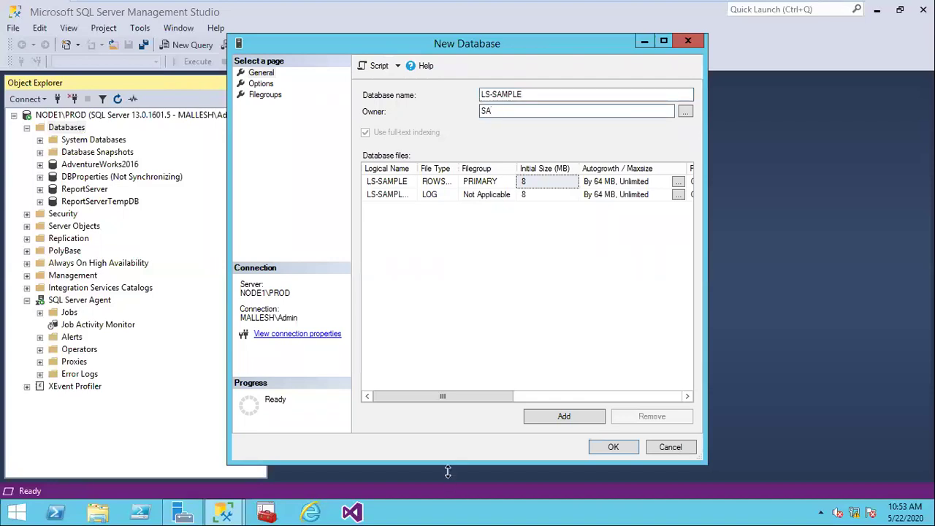
pyautogui.click(615, 448)
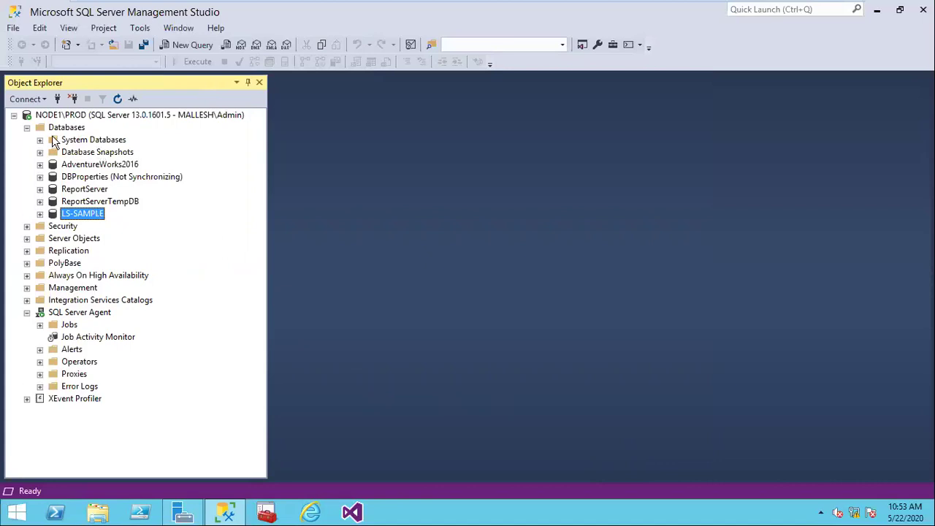
# - Check the recovery model among the LS-SAMPLE database's options, and close its properties without changes
pyautogui.rightClick(79, 202)
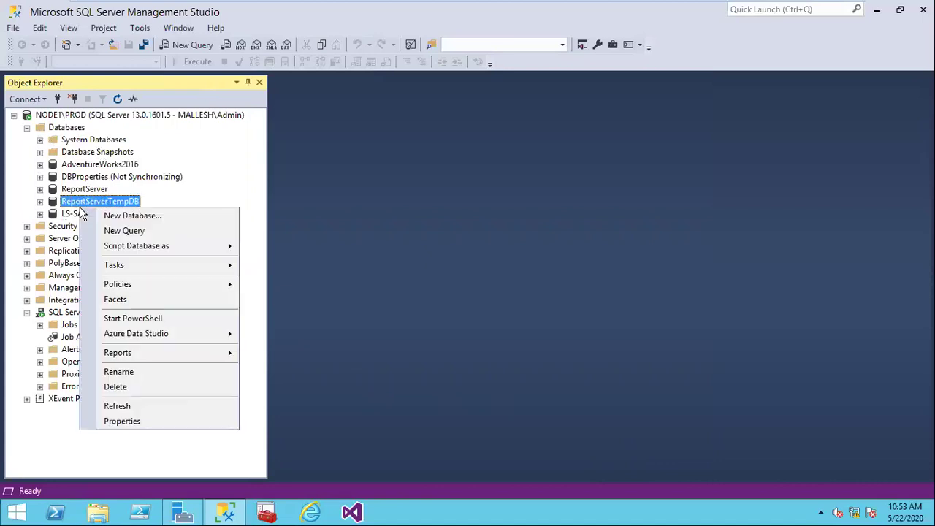
pyautogui.click(73, 217)
pyautogui.rightClick(73, 217)
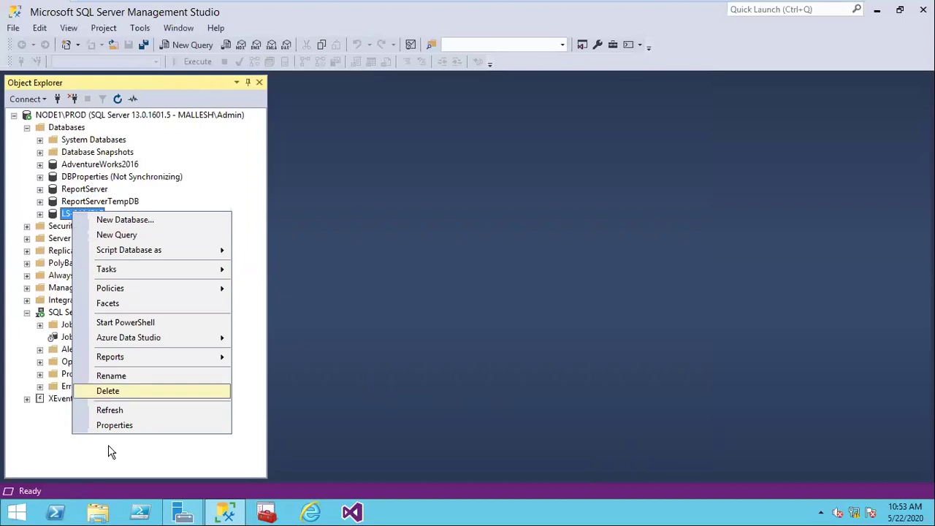
pyautogui.click(117, 426)
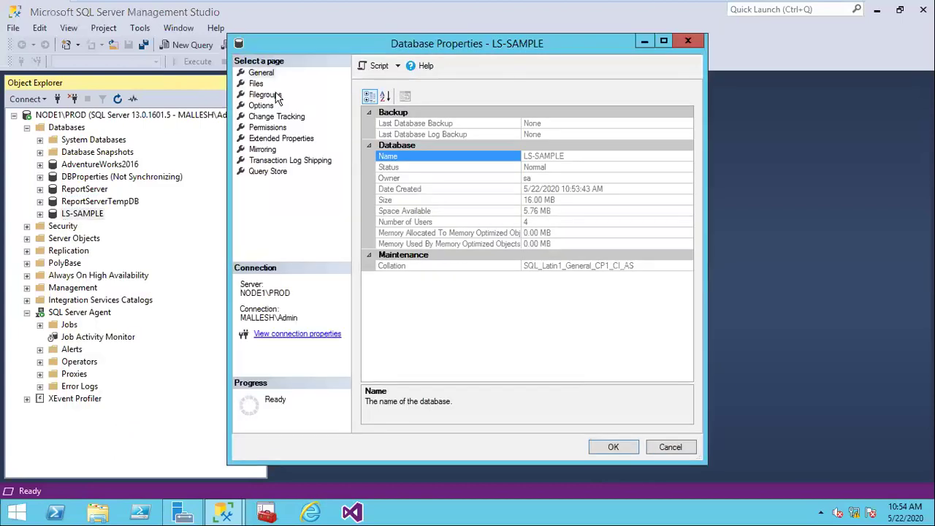
pyautogui.click(259, 105)
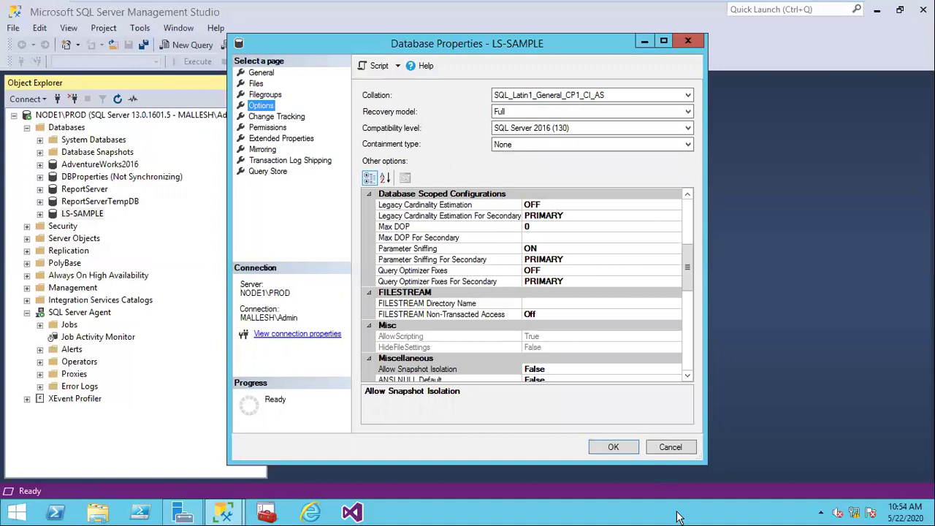
pyautogui.click(671, 447)
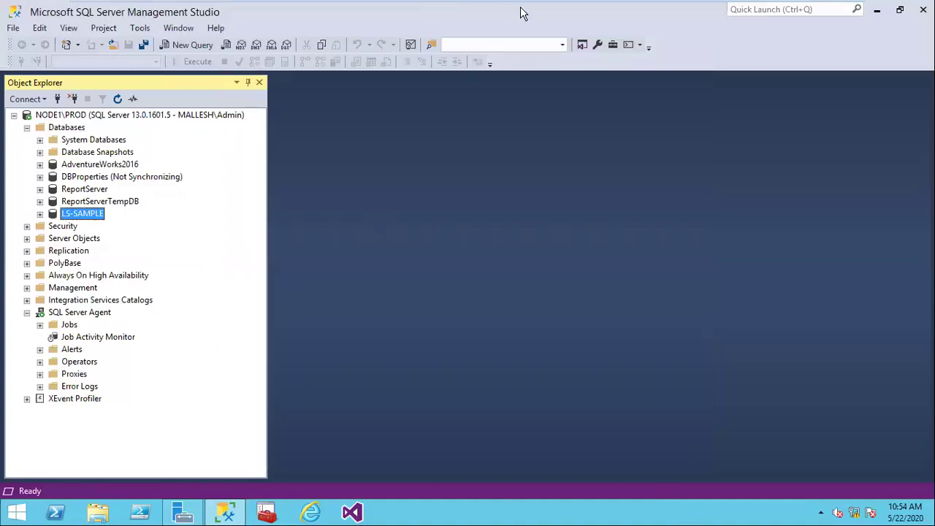
# - Switch to the Node2 virtual machine and refresh the NODE2\DR server's object tree
pyautogui.moveTo(559, 8)
pyautogui.click(667, 9)
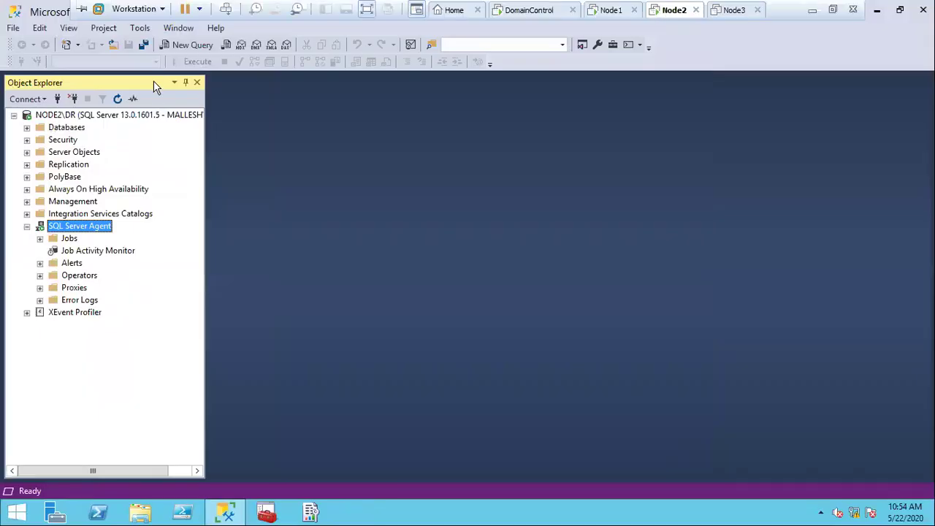
pyautogui.click(84, 117)
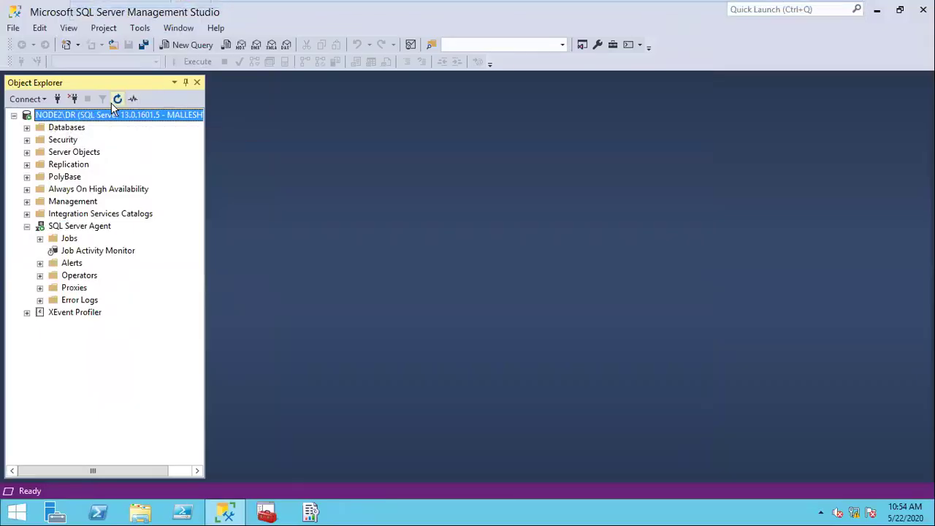
pyautogui.click(113, 101)
# - Switch to the Node1 virtual machine and create a folder named LS-BKP on Local Disk (C:) in File Explorer
pyautogui.moveTo(519, 6)
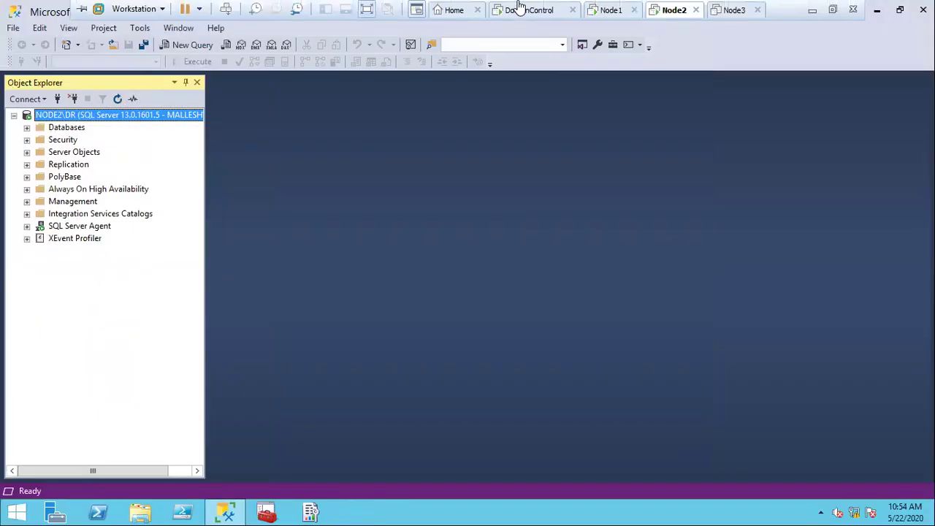
pyautogui.click(614, 9)
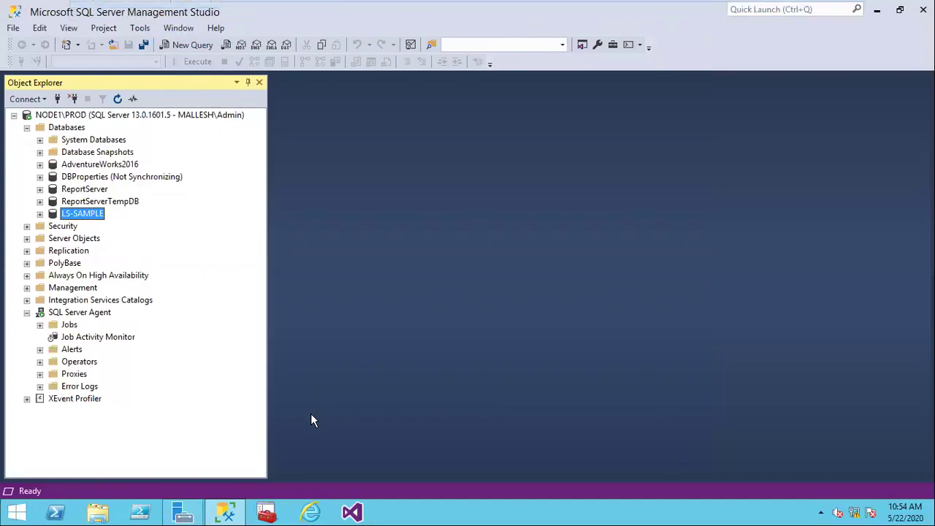
pyautogui.click(100, 516)
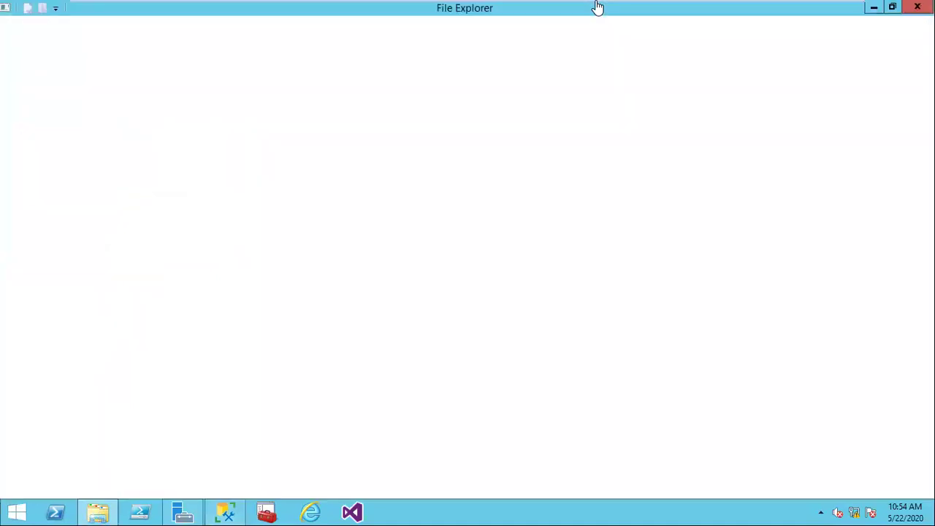
pyautogui.moveTo(597, 6)
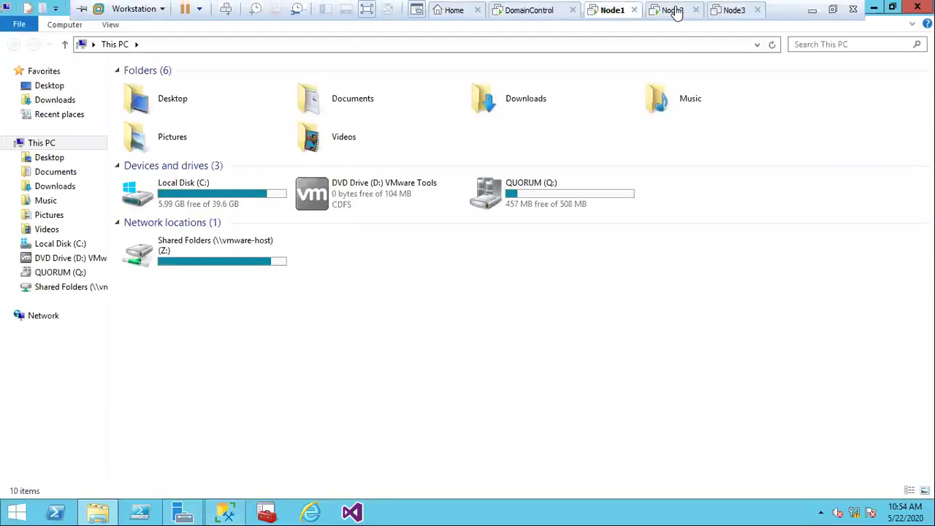
pyautogui.doubleClick(228, 202)
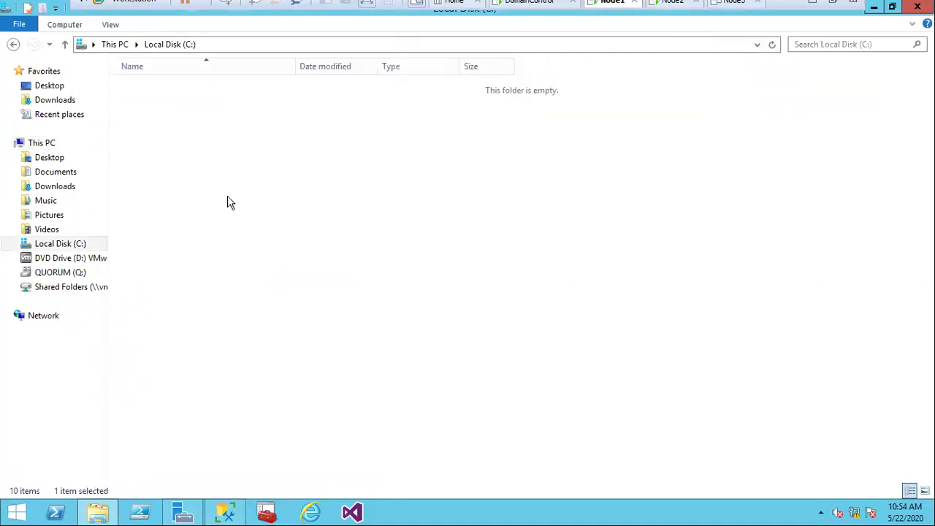
pyautogui.rightClick(627, 196)
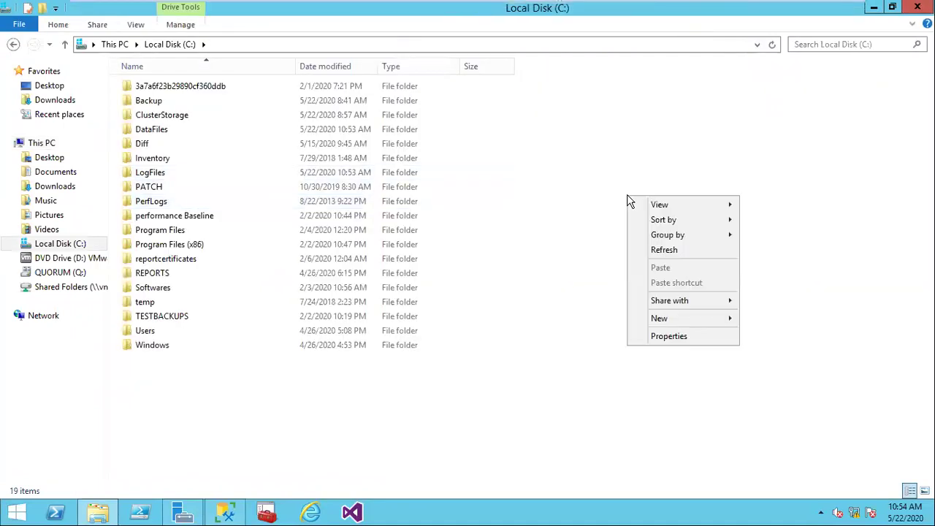
pyautogui.moveTo(673, 323)
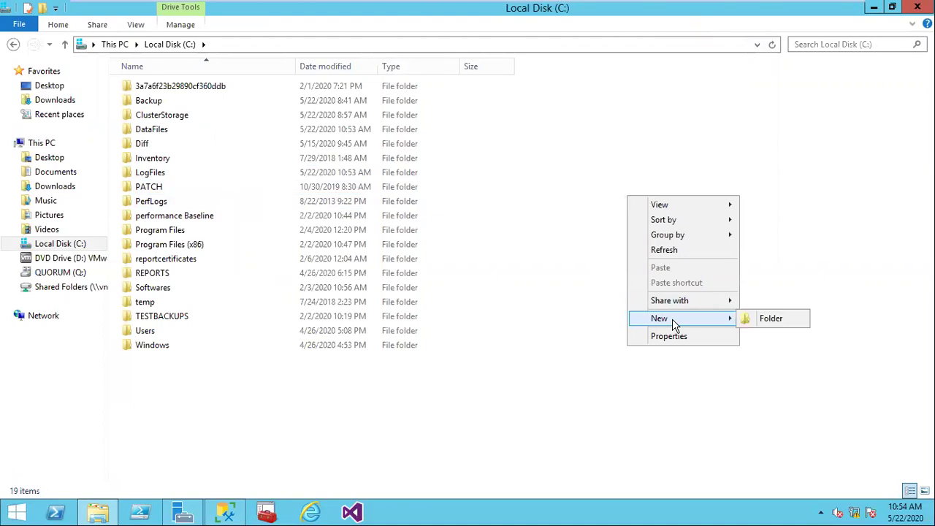
pyautogui.click(762, 326)
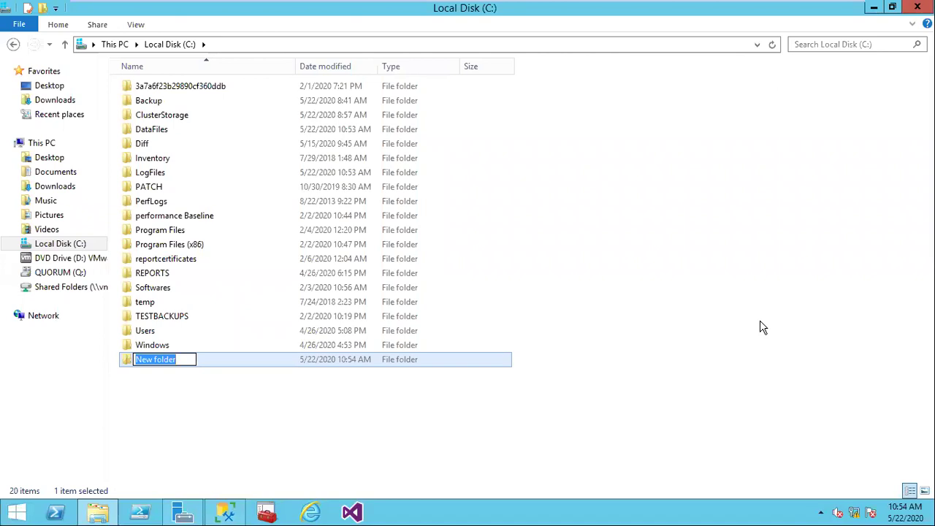
pyautogui.write('LS-BKP')
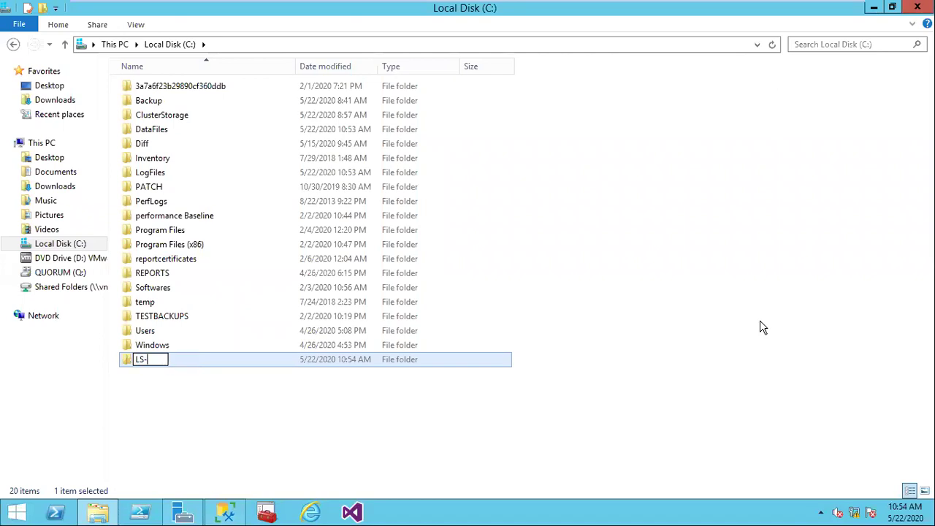
pyautogui.press('Return')
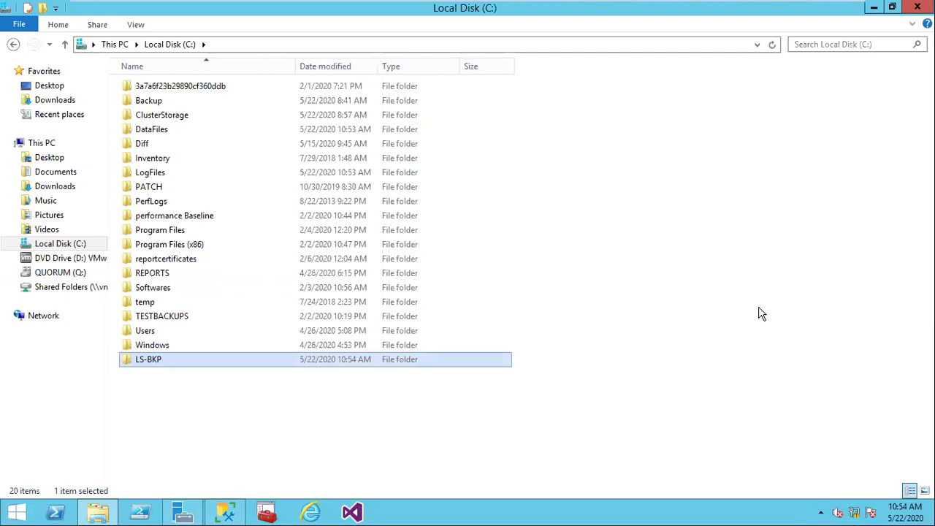
# - Share the LS-BKP folder on the network with only its existing owner account, and close its properties
pyautogui.rightClick(258, 362)
pyautogui.click(292, 350)
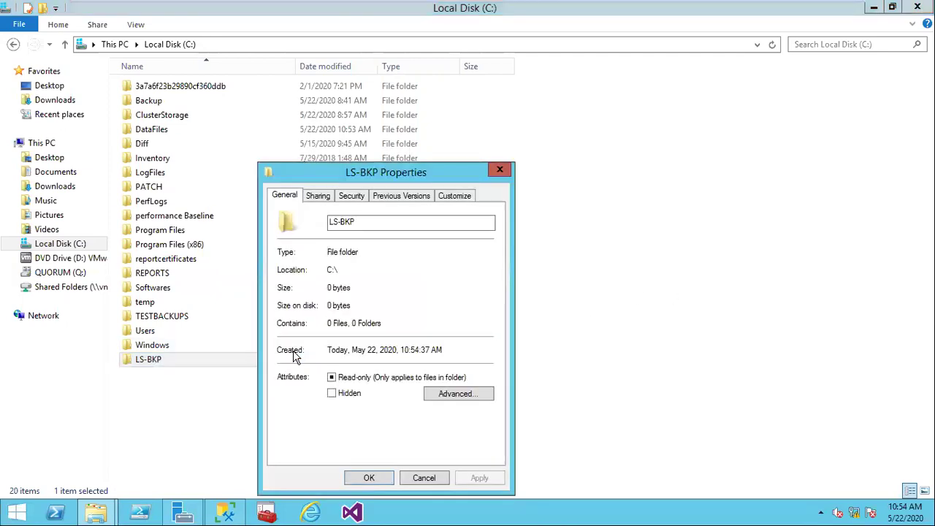
pyautogui.click(322, 195)
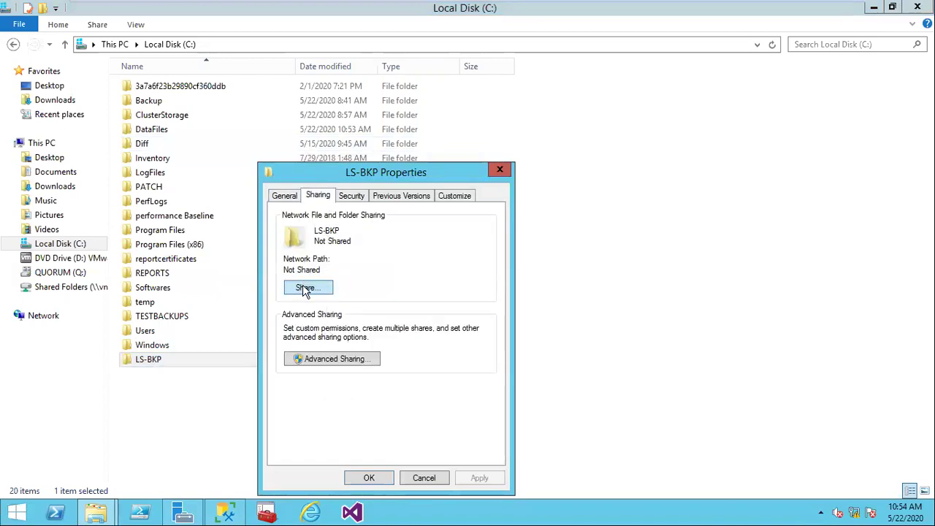
pyautogui.click(306, 288)
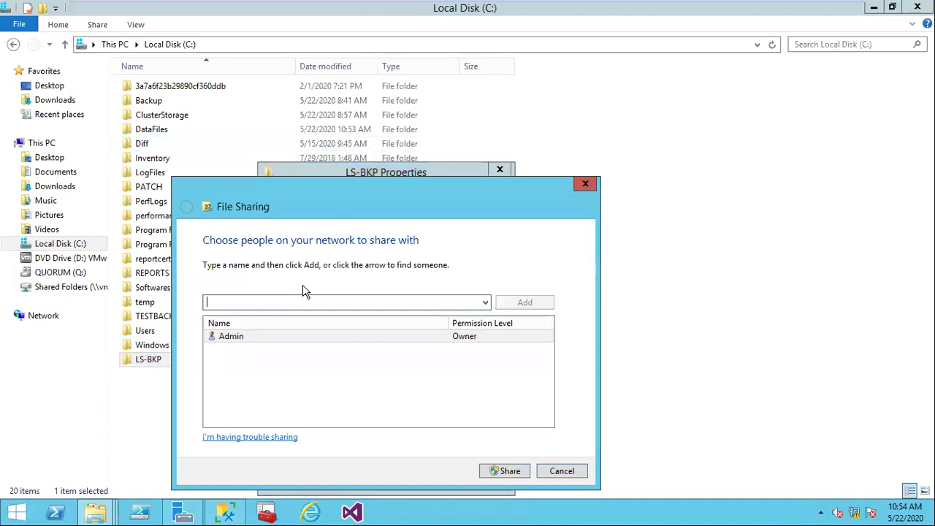
pyautogui.click(484, 303)
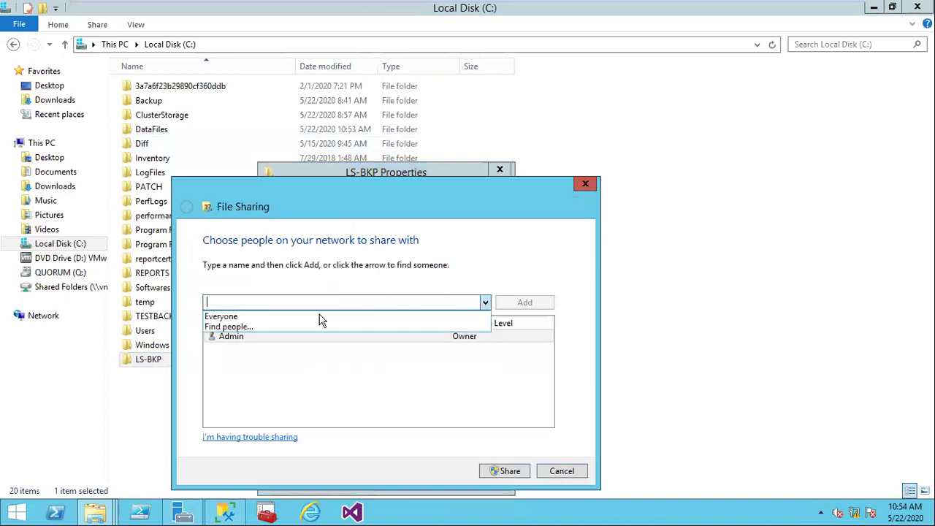
pyautogui.click(326, 356)
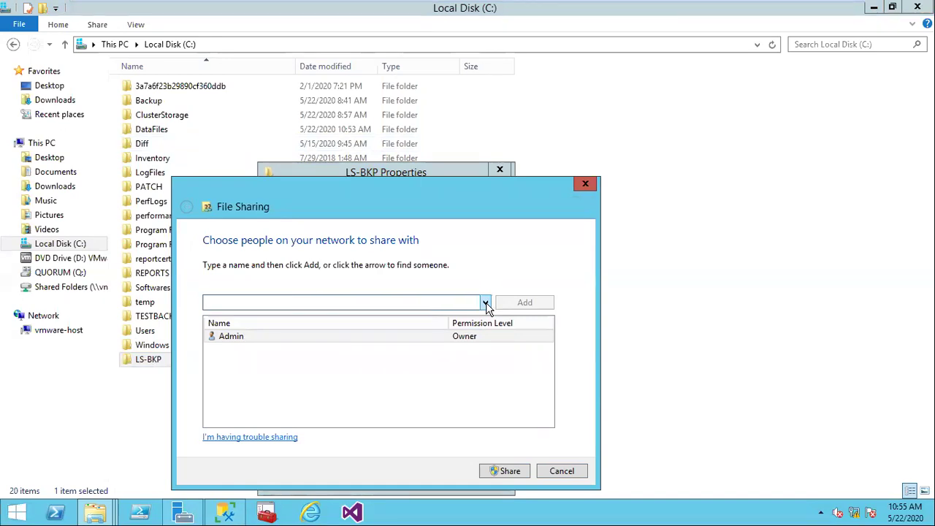
pyautogui.click(434, 335)
pyautogui.click(504, 471)
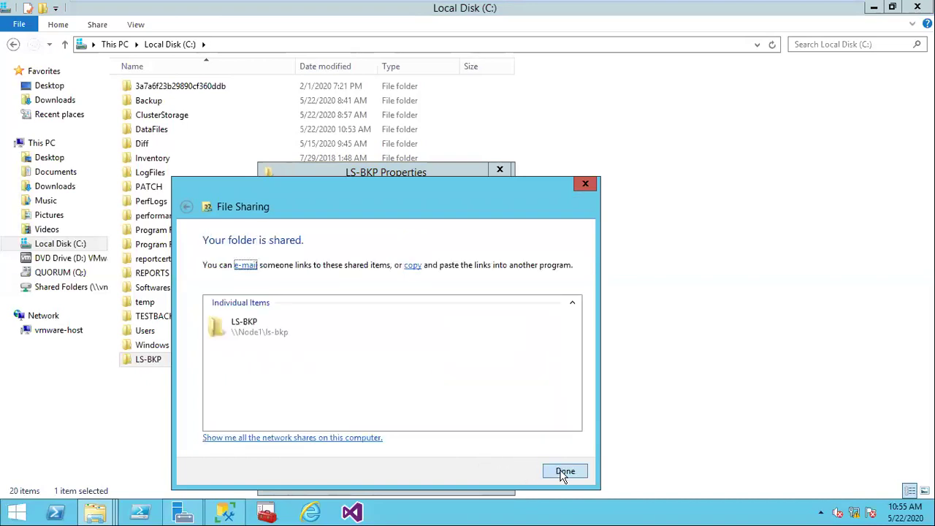
pyautogui.click(564, 473)
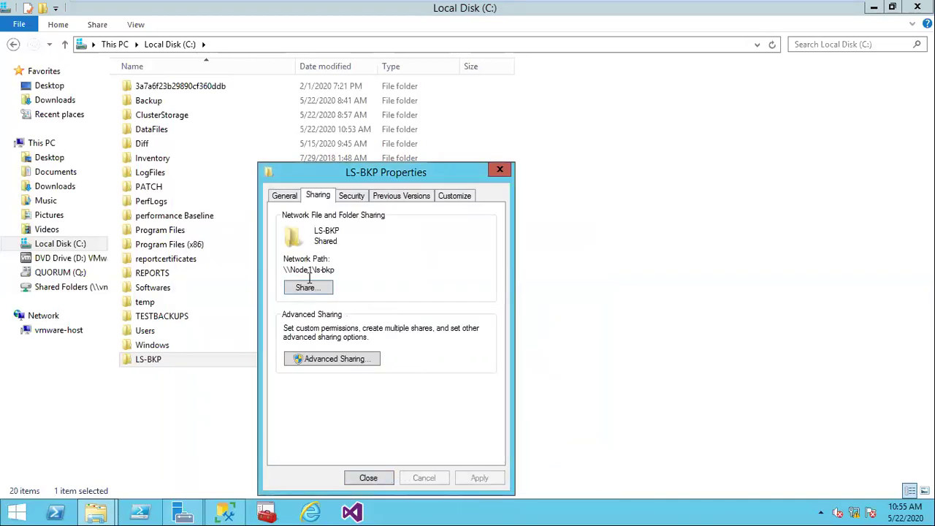
pyautogui.click(367, 478)
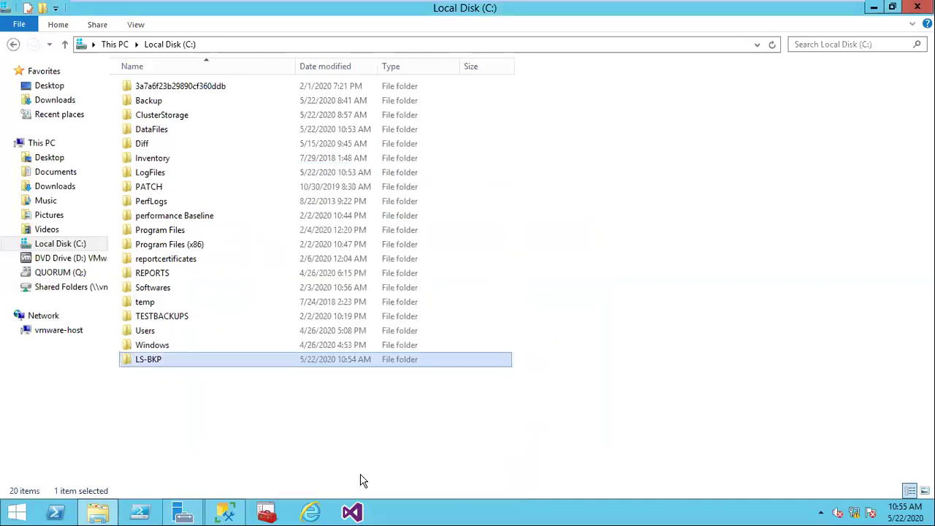
# - Switch to the Node2 virtual machine and open Local Disk (C:) in File Explorer
pyautogui.moveTo(576, 13)
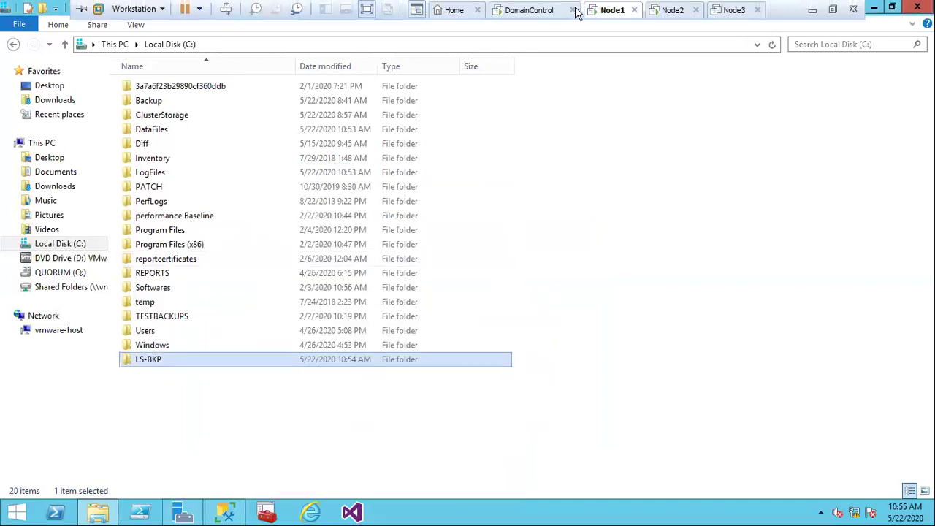
pyautogui.click(672, 9)
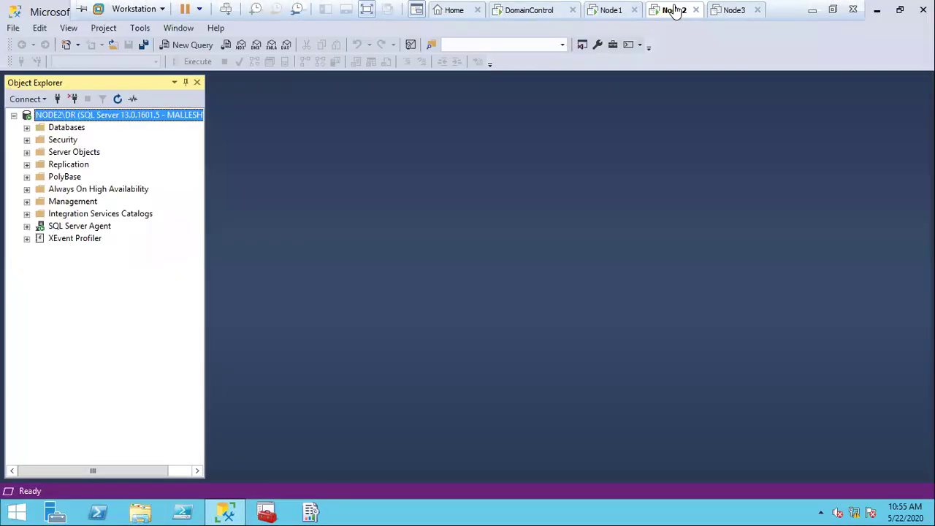
pyautogui.rightClick(144, 514)
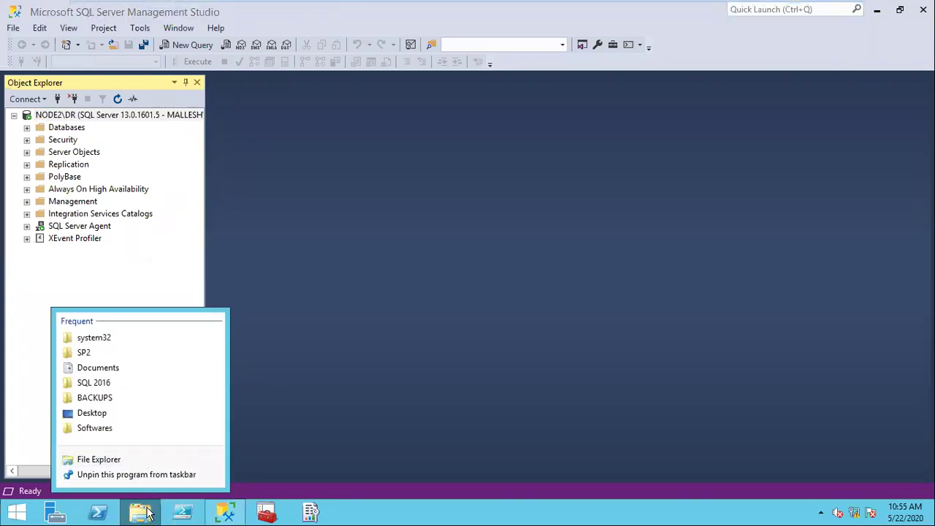
pyautogui.click(147, 514)
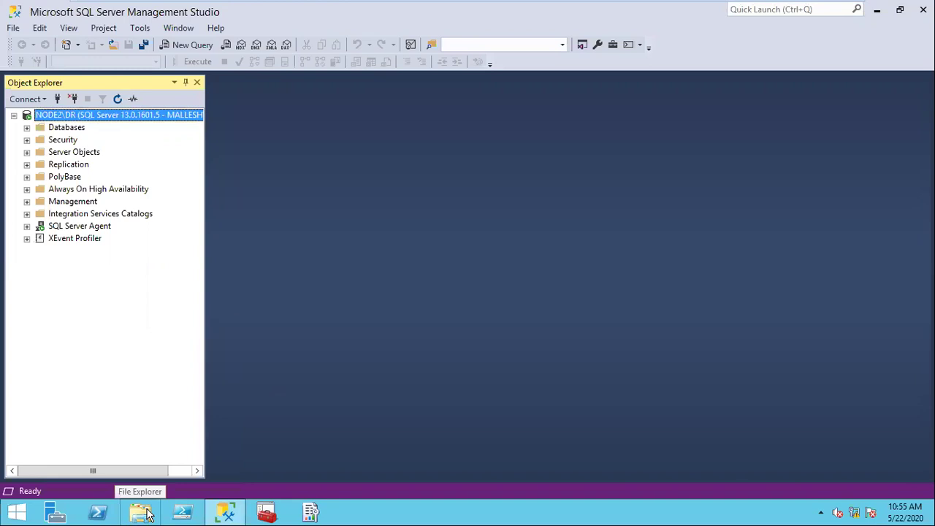
pyautogui.click(147, 514)
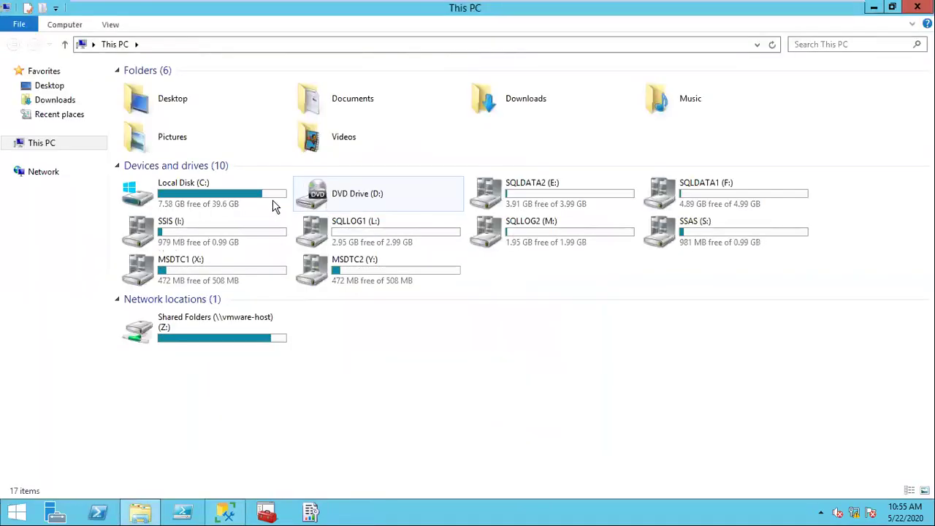
pyautogui.doubleClick(260, 201)
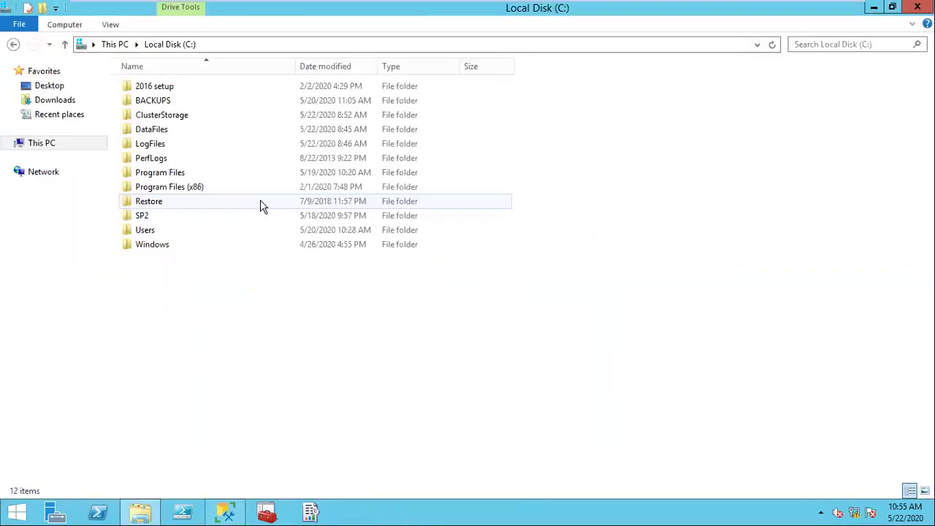
# - Create a folder named LS-CPY on Node2's Local Disk (C:)
pyautogui.rightClick(256, 312)
pyautogui.moveTo(322, 431)
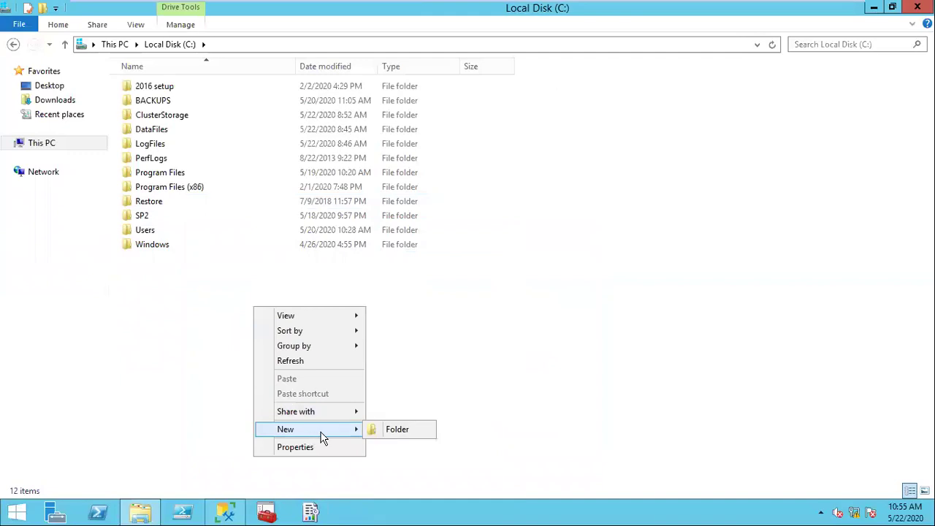
pyautogui.click(396, 430)
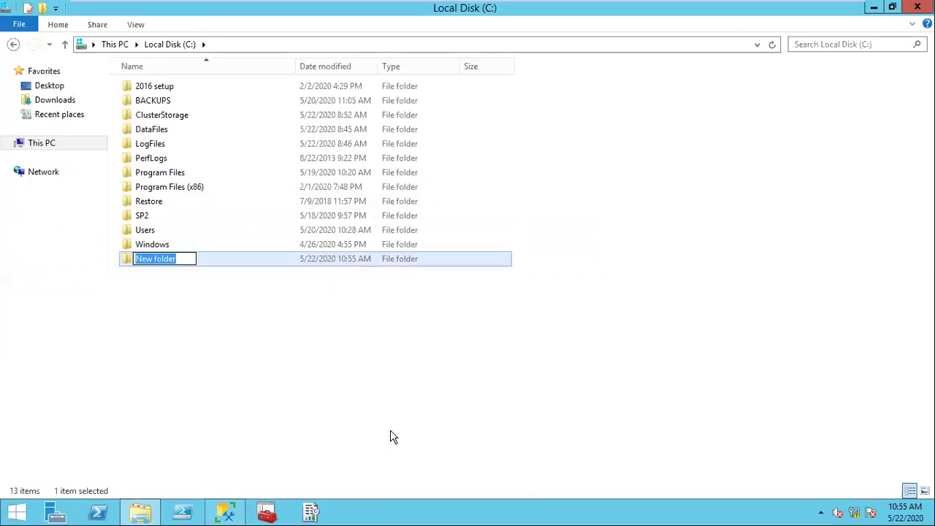
pyautogui.press('BackSpace')
pyautogui.write('LS-CPY')
pyautogui.press('Return')
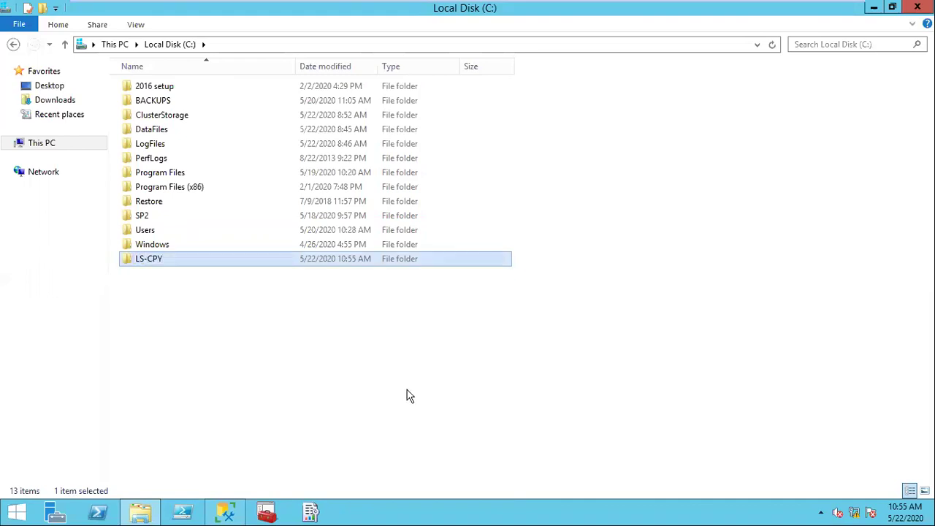
# - Share the LS-CPY folder on the network with only its existing owner account, and close its properties
pyautogui.rightClick(324, 260)
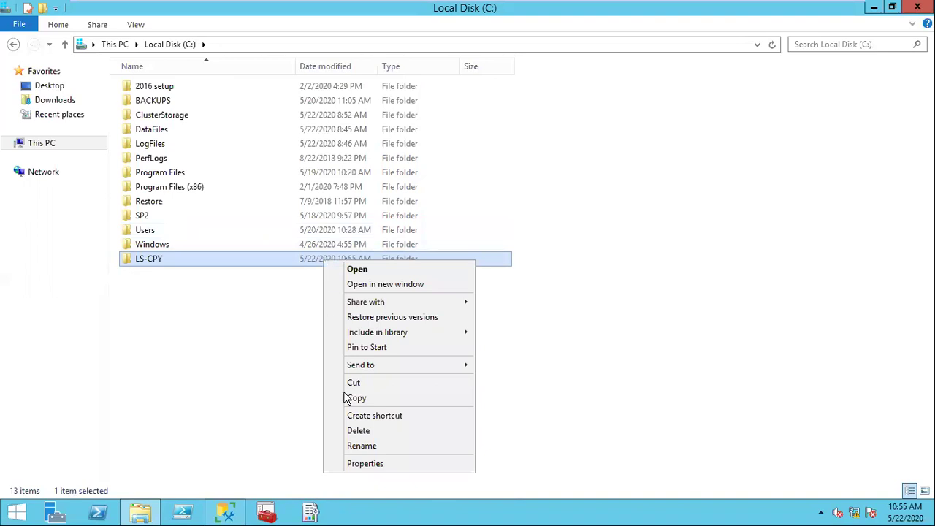
pyautogui.click(365, 463)
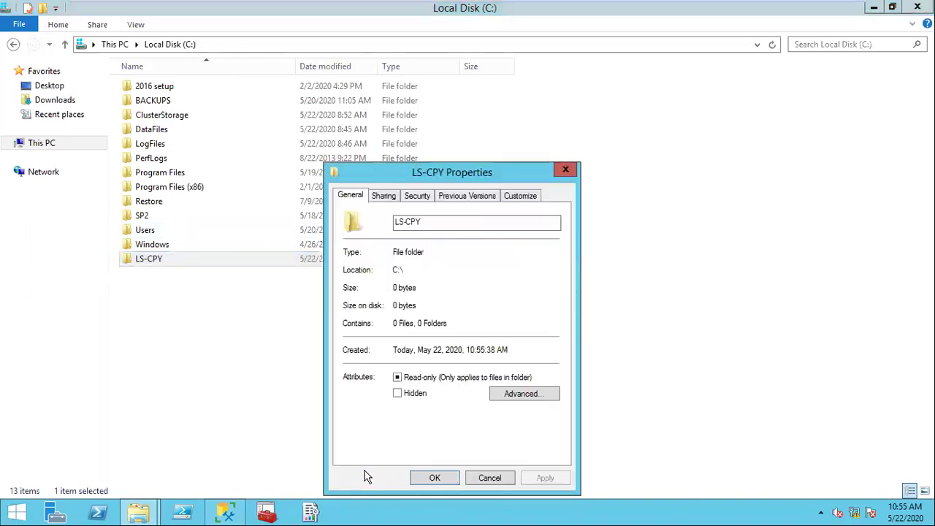
pyautogui.click(387, 195)
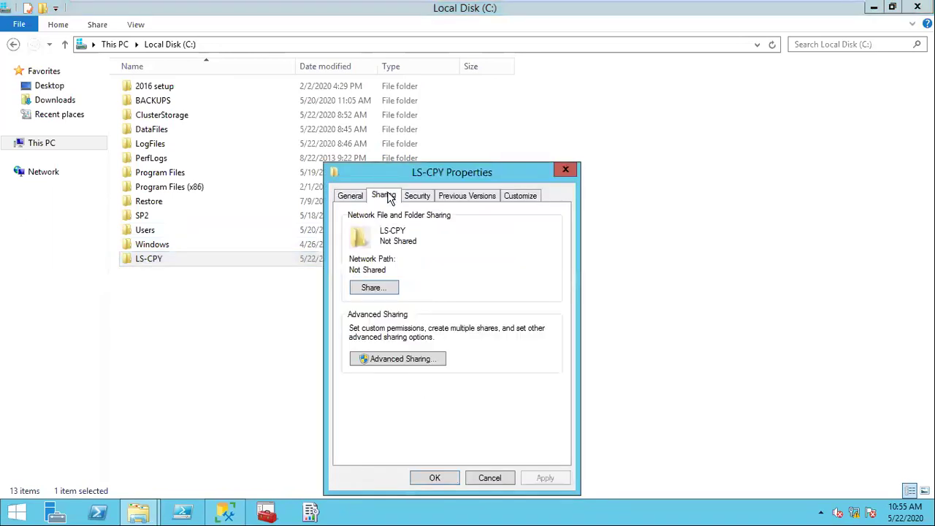
pyautogui.click(372, 288)
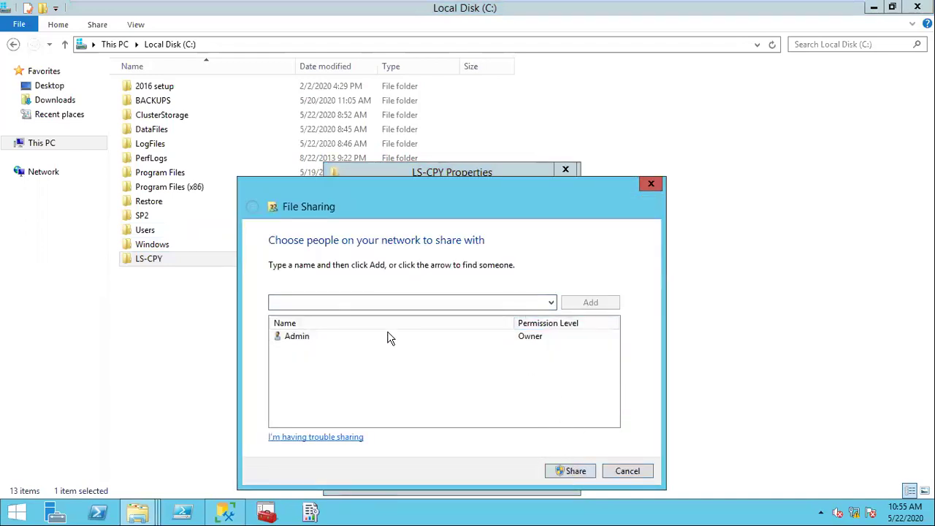
pyautogui.click(302, 345)
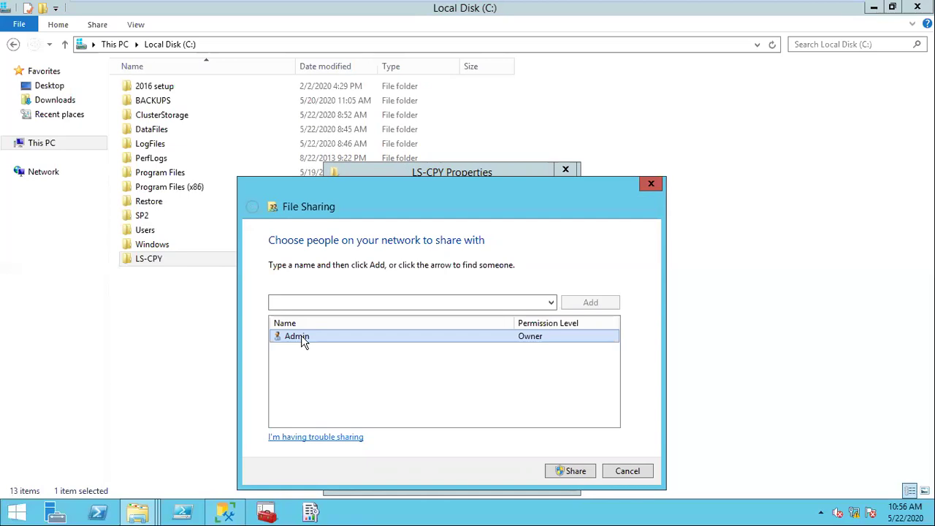
pyautogui.click(576, 470)
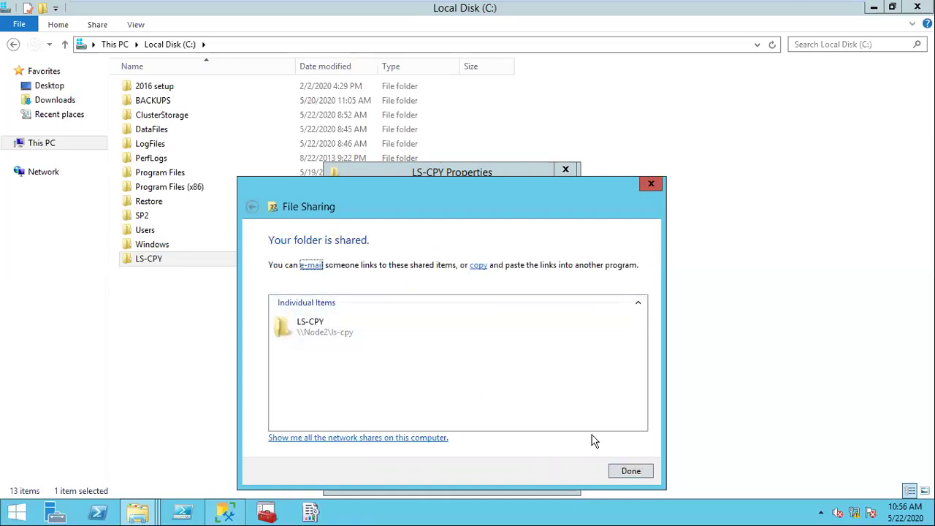
pyautogui.click(634, 473)
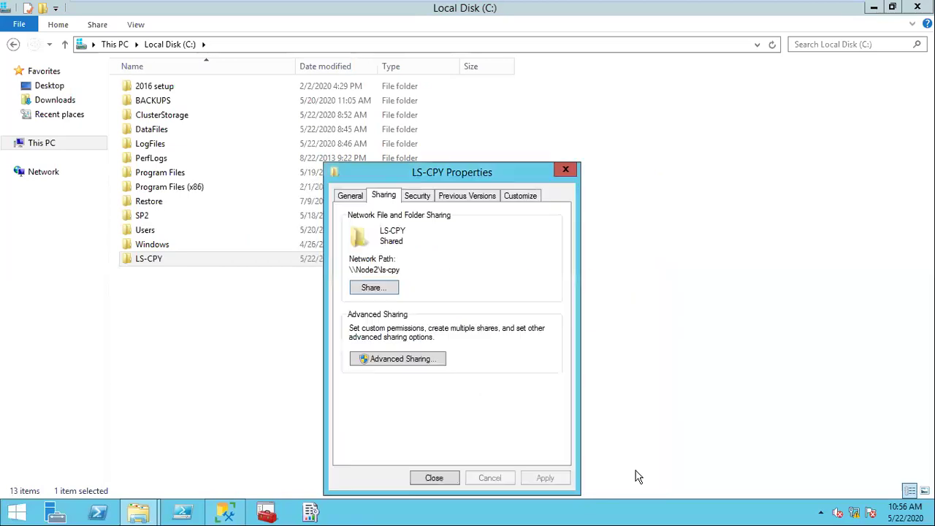
pyautogui.click(434, 478)
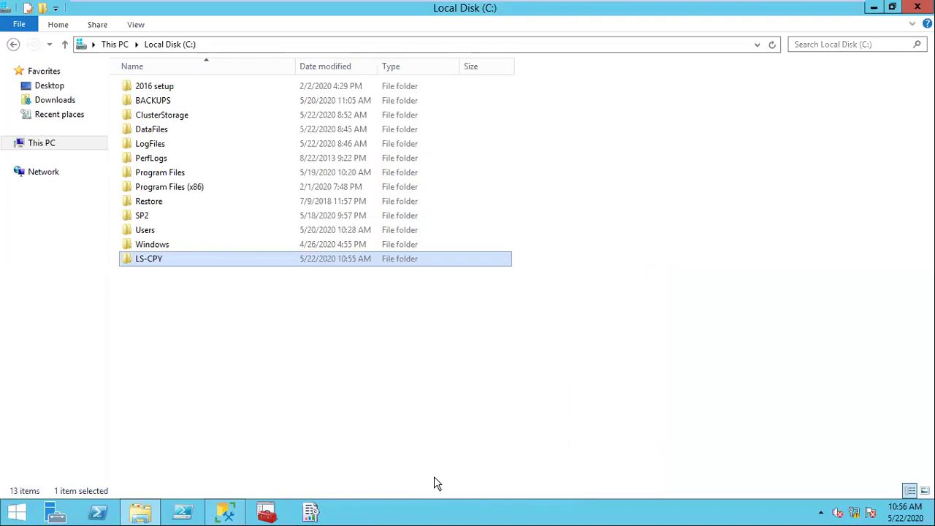
# - Switch to SQL Server Management Studio on the Node1 virtual machine and expand the LS-SAMPLE database's Tables folder
pyautogui.click(601, 9)
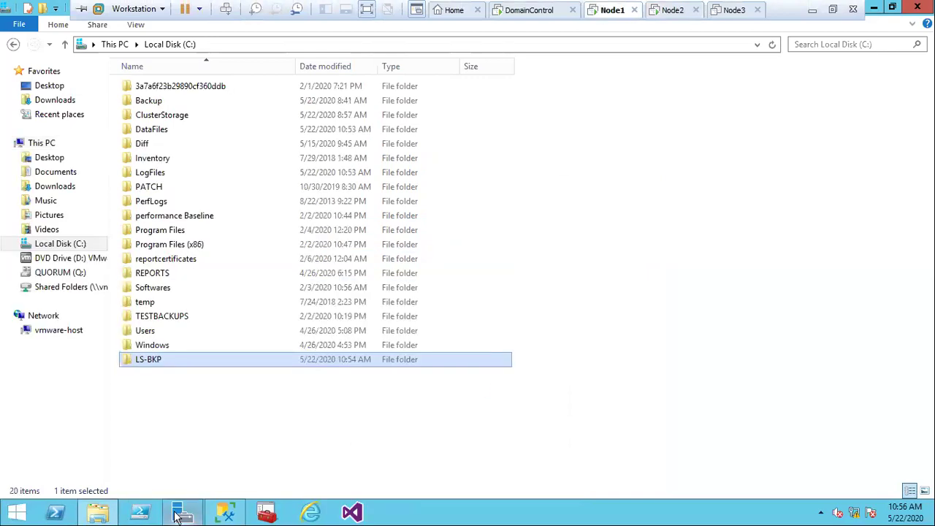
pyautogui.click(226, 513)
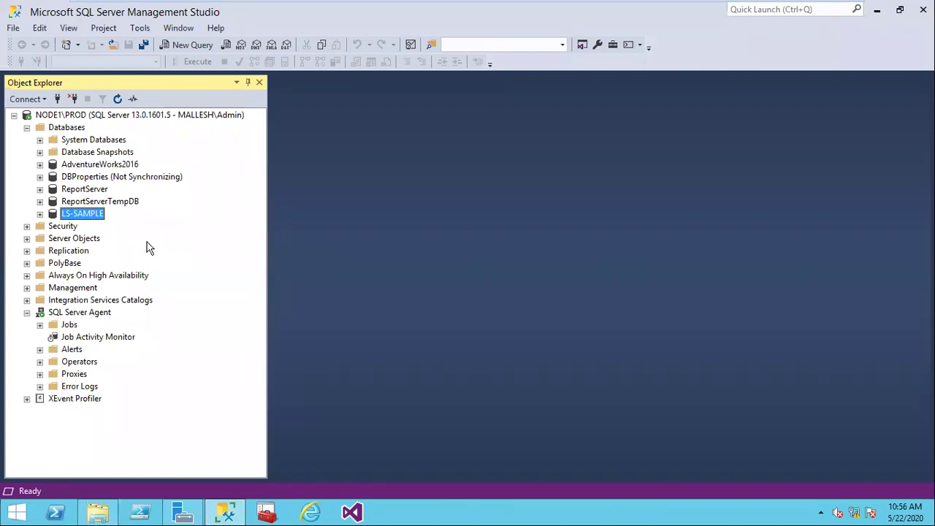
pyautogui.click(40, 214)
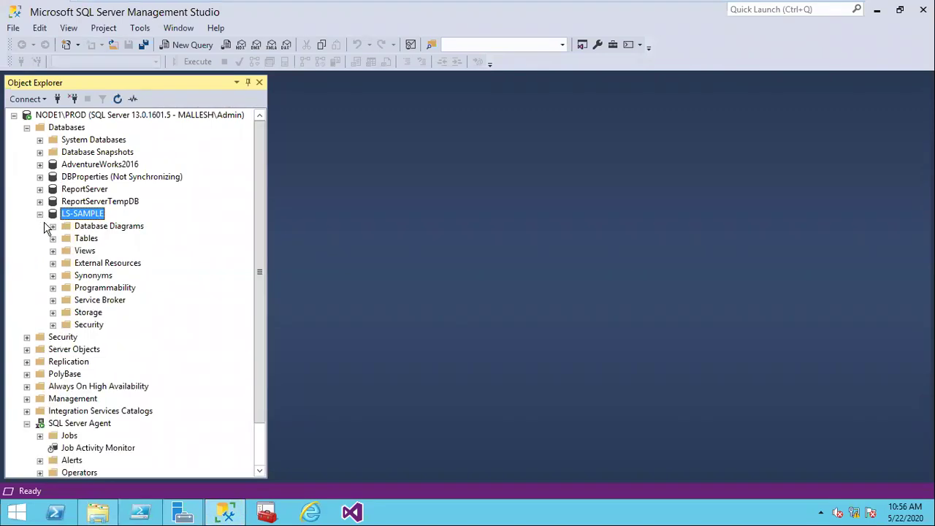
pyautogui.click(53, 239)
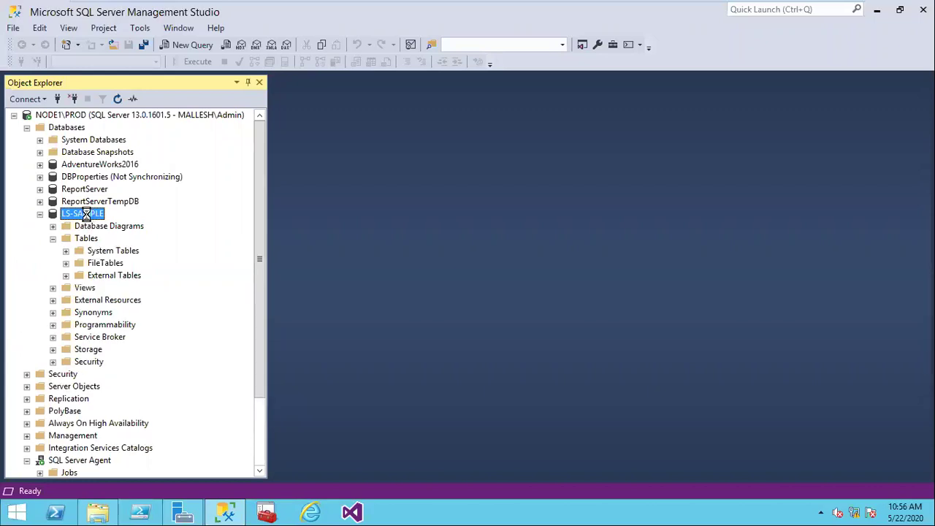
# - Open a new query on the LS-SAMPLE database and write CREATE TABLE TAB1(SNO INT) followed by GO
pyautogui.hotkey('ctrl', 'n')
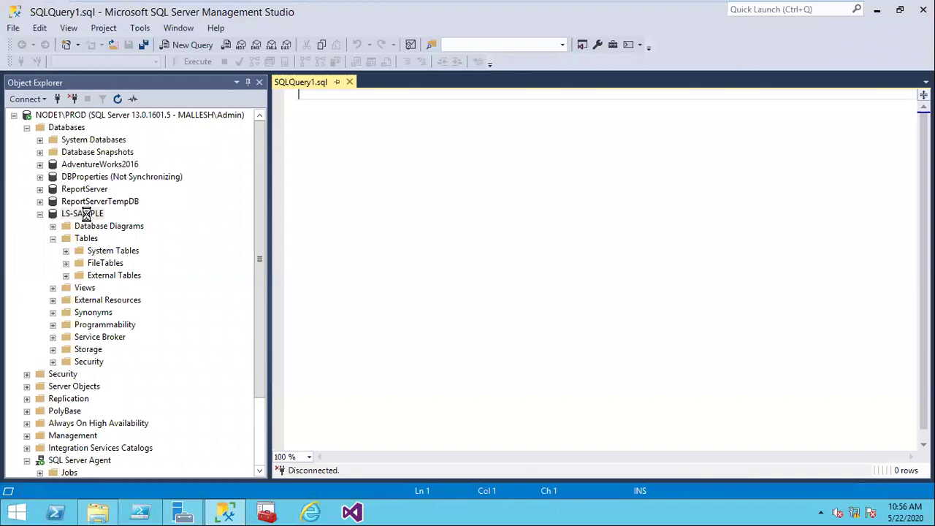
pyautogui.write('create')
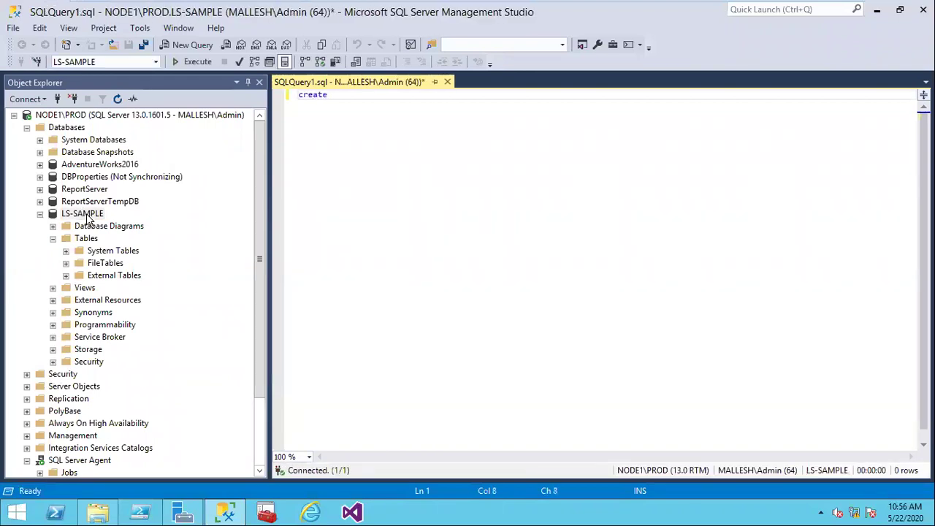
pyautogui.press('BackSpace')
pyautogui.press('BackSpace')
pyautogui.press('BackSpace')
pyautogui.press('BackSpace')
pyautogui.press('BackSpace')
pyautogui.press('BackSpace')
pyautogui.write('cr')
pyautogui.press('BackSpace')
pyautogui.press('BackSpace')
pyautogui.write('CREATE TABL')
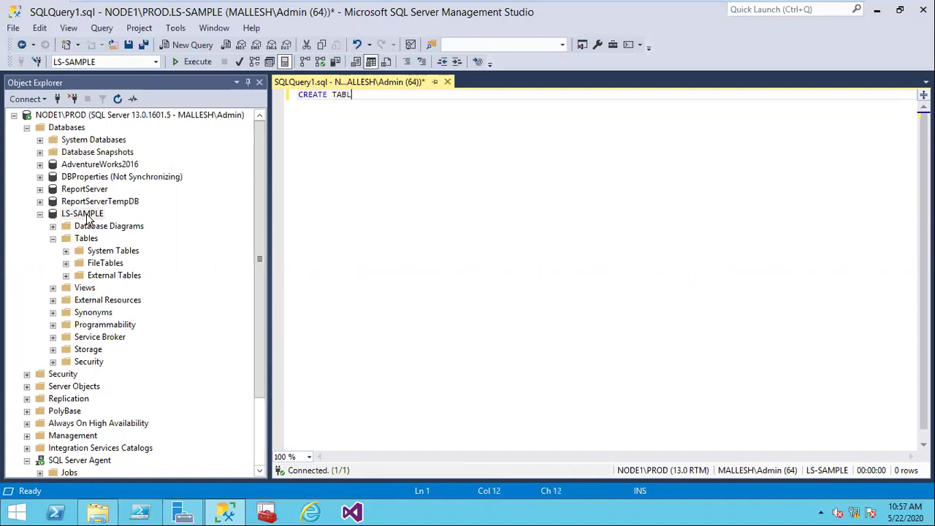
pyautogui.write('E TAB1(SNO IN')
pyautogui.write('T')
pyautogui.write('0')
pyautogui.press('Return')
pyautogui.write('GO')
pyautogui.press('Return')
# - Add INSERT INTO TAB1 VALUES(101) to the query and execute the whole script
pyautogui.write('INSER')
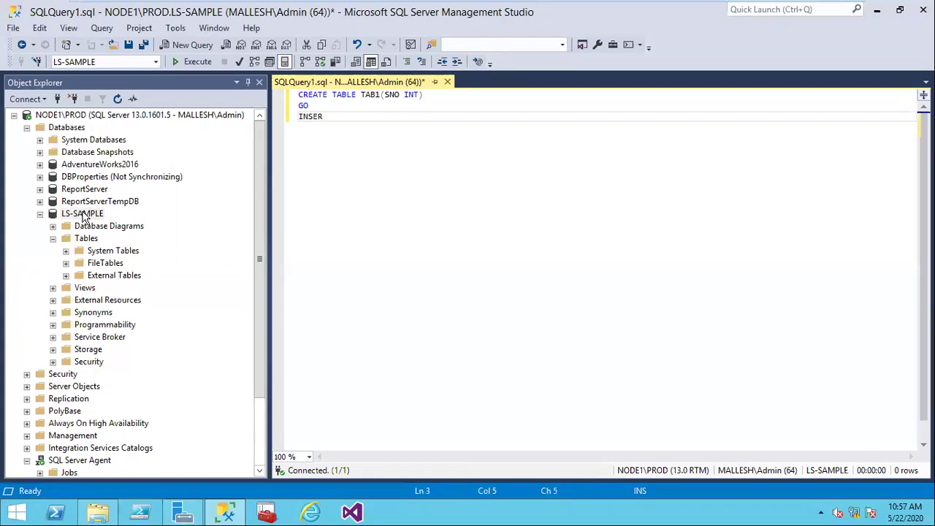
pyautogui.write('T INTO TAB1 VALUES(101)')
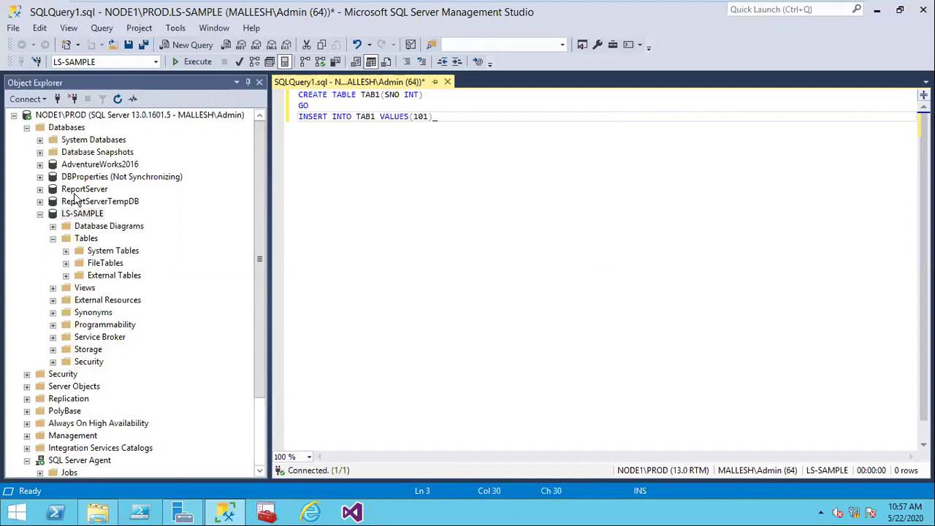
pyautogui.press('BackSpace')
pyautogui.click(193, 63)
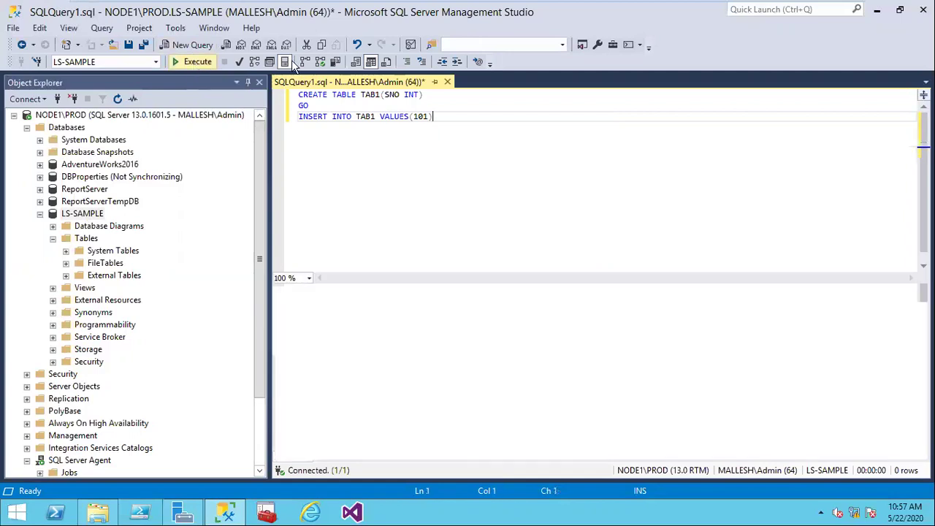
# - Change the table name to TAB2 in both the CREATE TABLE and INSERT INTO statements and execute the script
pyautogui.click(380, 95)
pyautogui.press('BackSpace')
pyautogui.write('2')
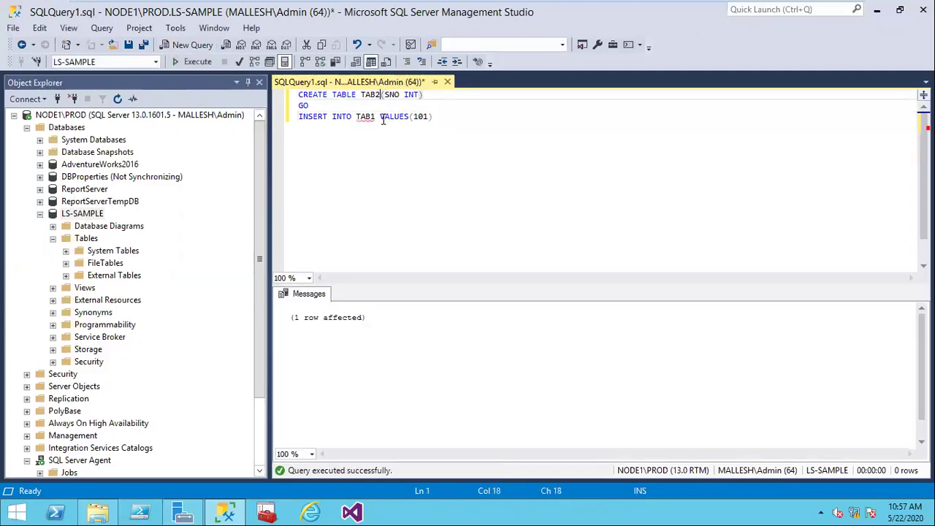
pyautogui.click(375, 117)
pyautogui.press('BackSpace')
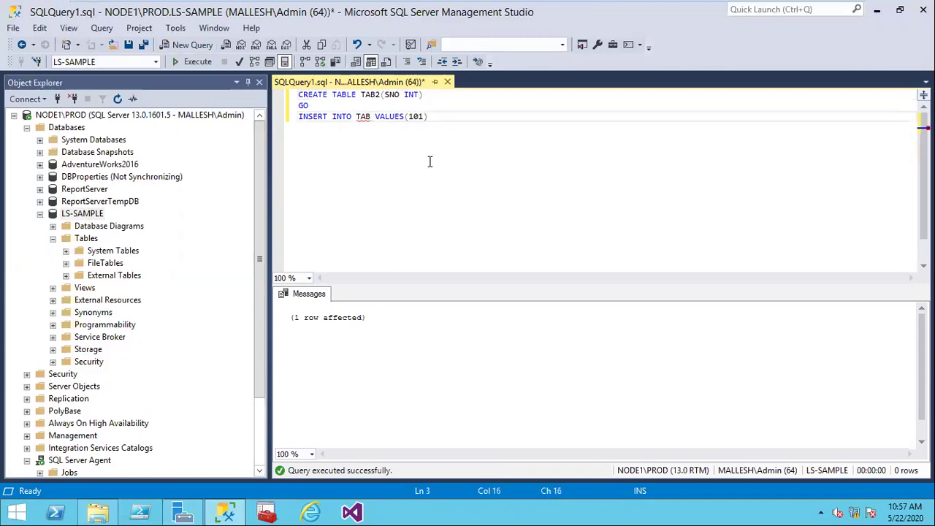
pyautogui.write('2')
pyautogui.press('Escape')
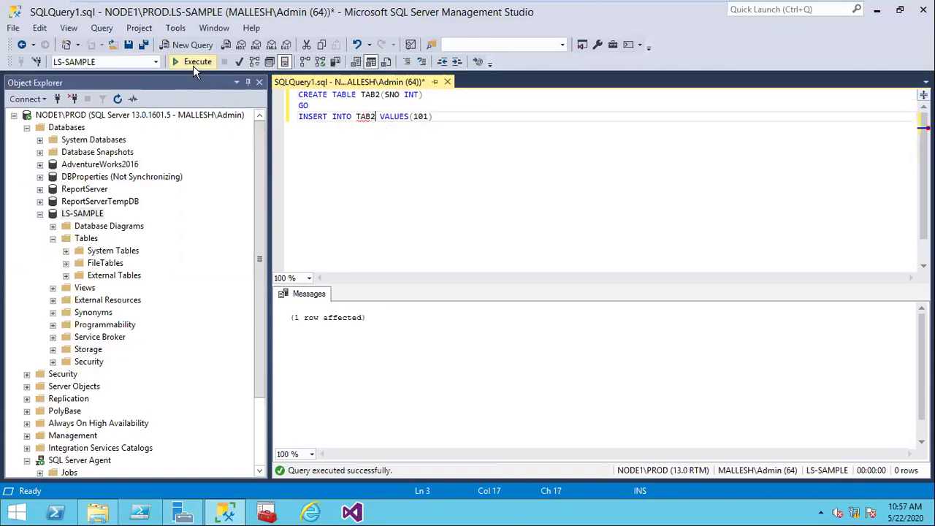
# - Change the table name to TAB3 in both statements of the query and execute the script again
pyautogui.click(379, 95)
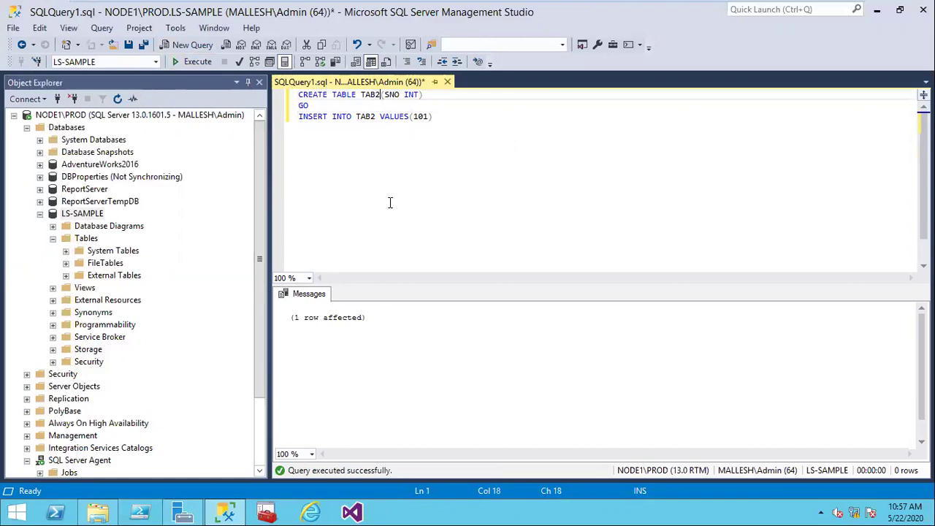
pyautogui.press('BackSpace')
pyautogui.write('3')
pyautogui.click(376, 118)
pyautogui.press('BackSpace')
pyautogui.write('3')
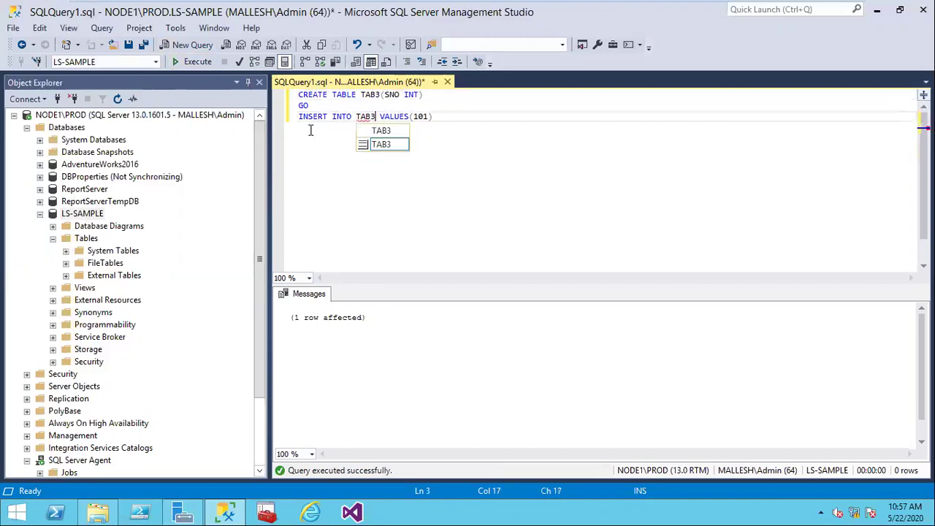
pyautogui.click(191, 68)
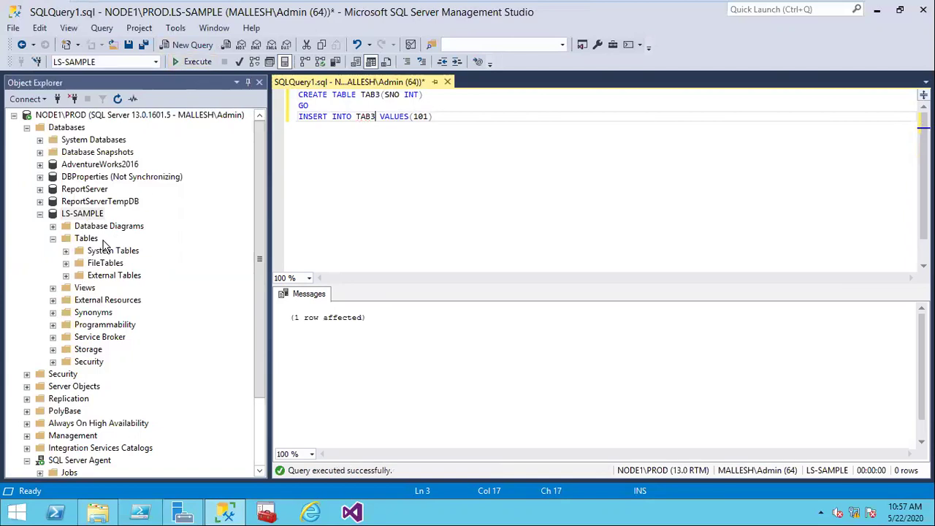
# - Refresh the LS-SAMPLE database and expand its Tables folder, and close the query without saving it
pyautogui.click(117, 100)
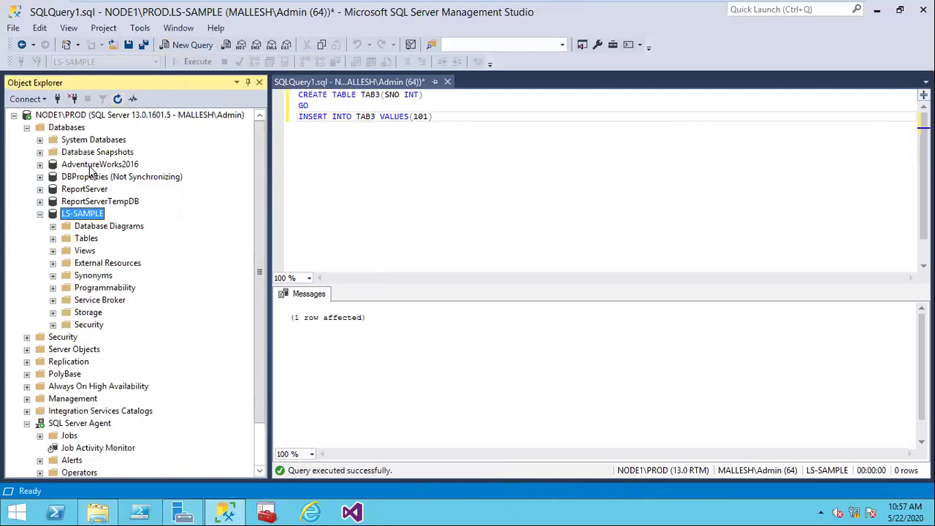
pyautogui.click(53, 239)
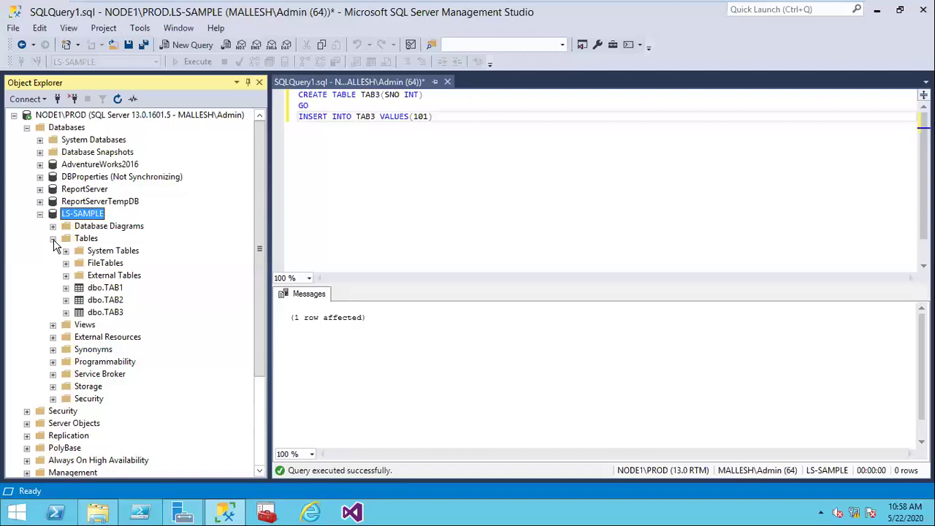
pyautogui.click(448, 82)
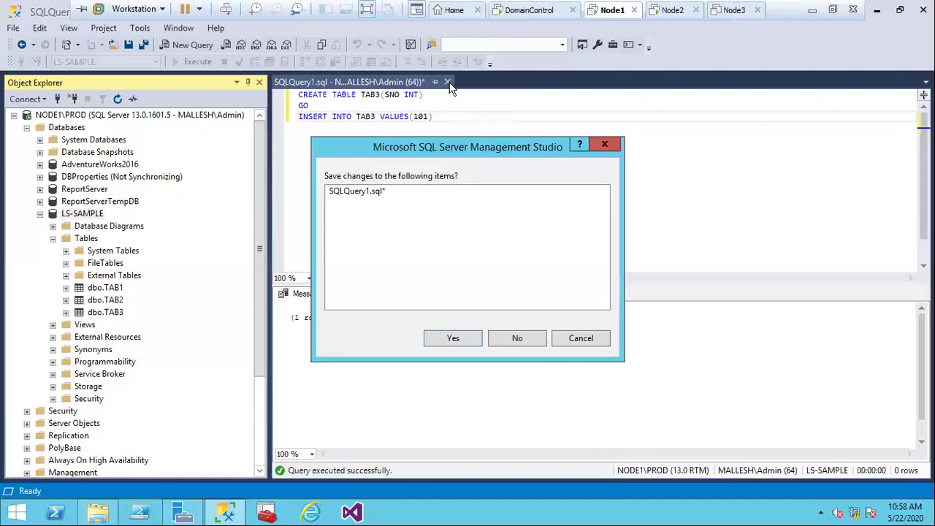
pyautogui.click(517, 337)
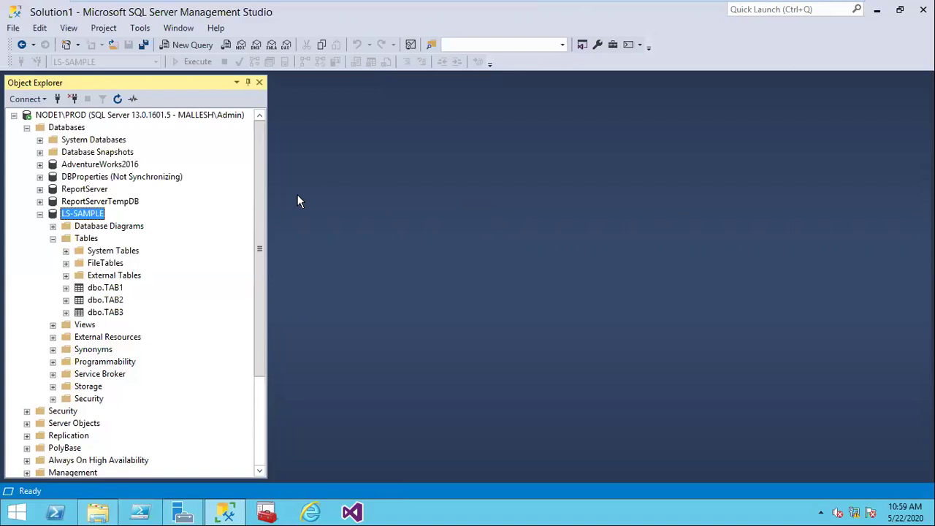
# - Take a full backup of the LS-SAMPLE database to C:\Backup\LS-SAMPLE.bak
pyautogui.rightClick(98, 214)
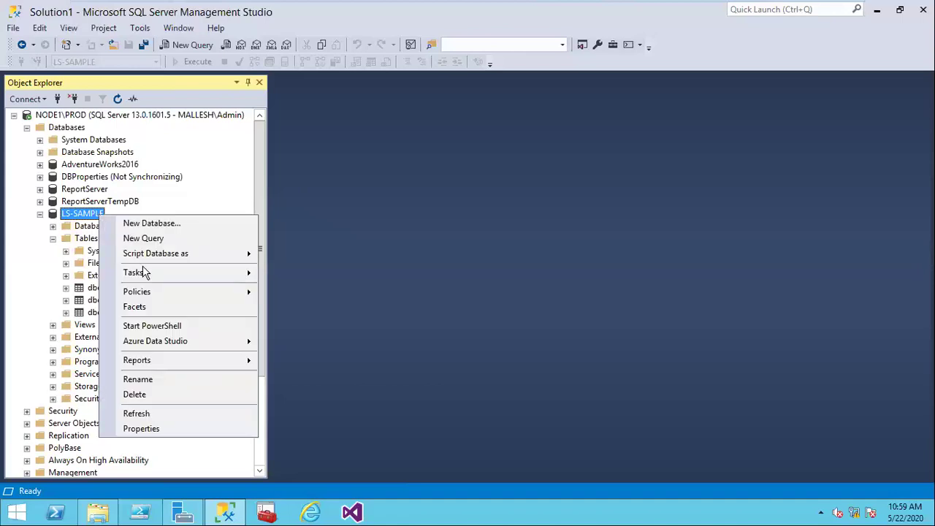
pyautogui.moveTo(177, 277)
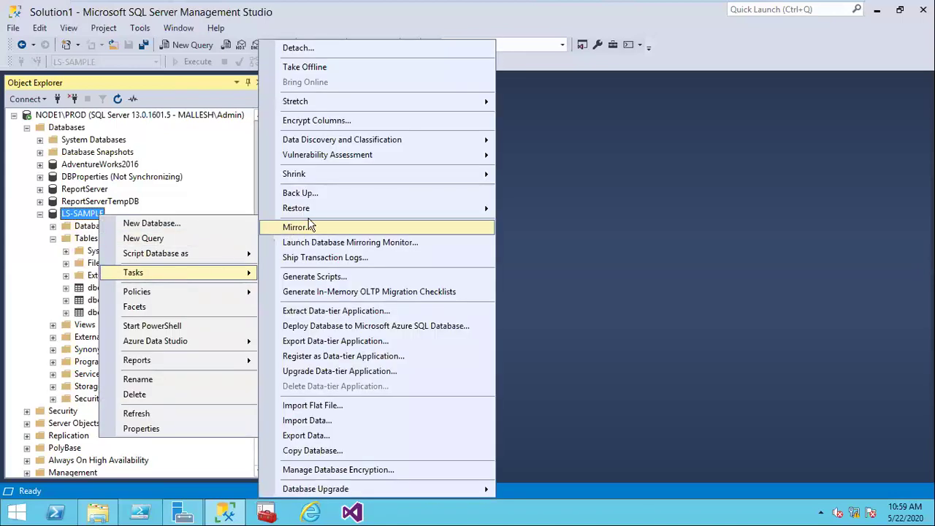
pyautogui.click(339, 193)
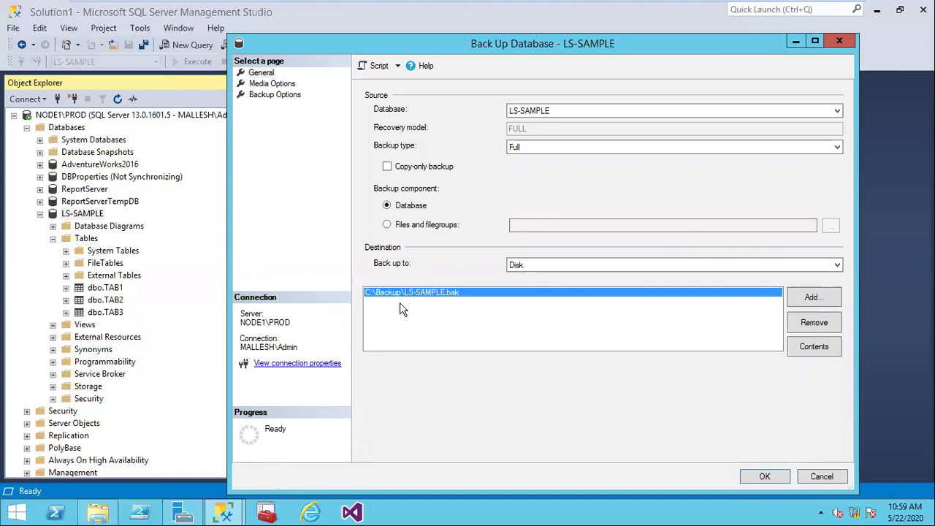
pyautogui.click(764, 477)
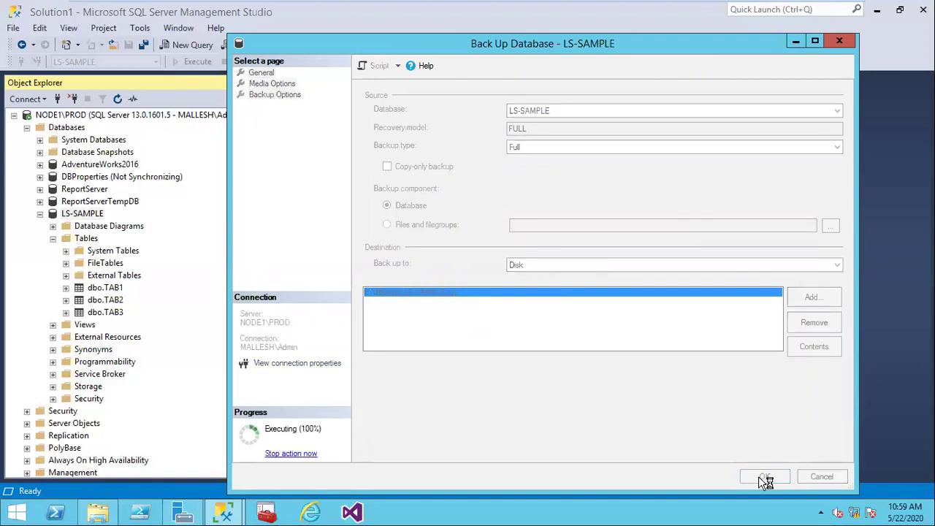
pyautogui.click(714, 292)
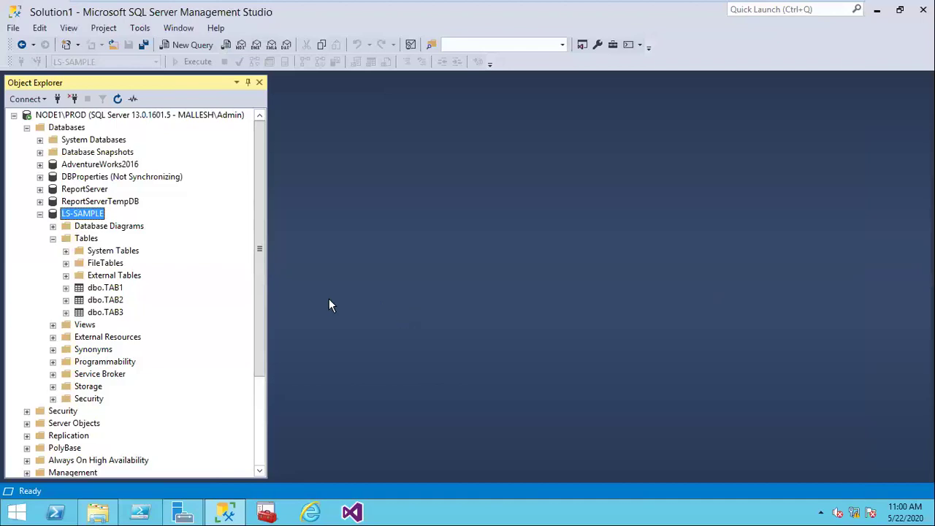
# - Start another backup of LS-SAMPLE with the Transaction Log backup type and remove the existing LS-SAMPLE.bak destination
pyautogui.rightClick(91, 214)
pyautogui.moveTo(167, 274)
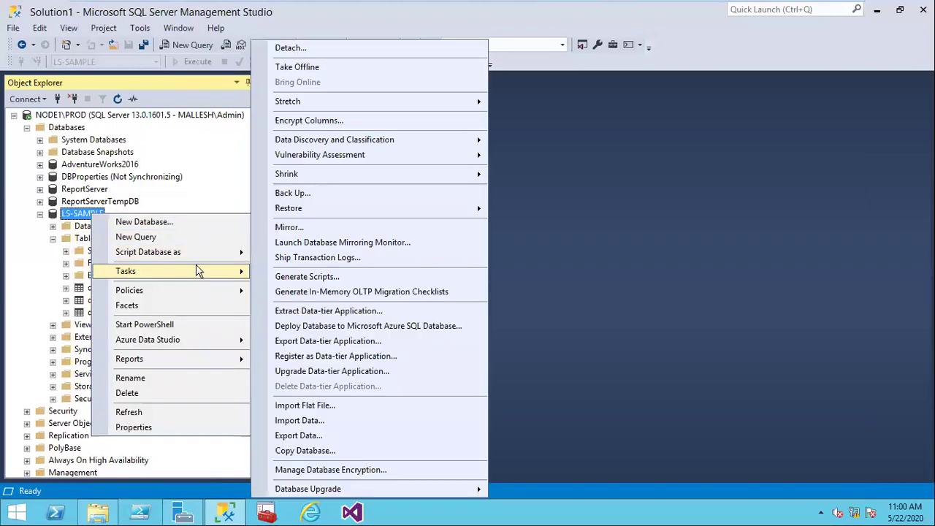
pyautogui.click(299, 191)
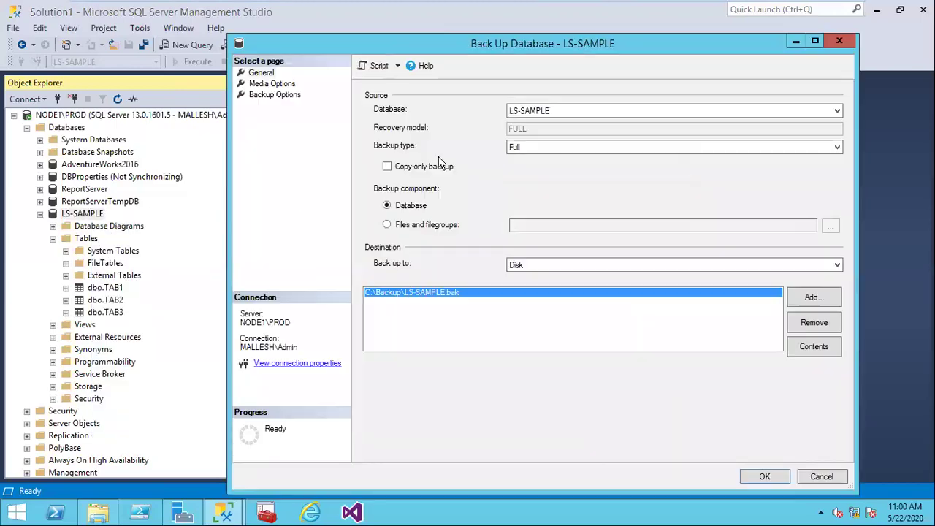
pyautogui.click(534, 146)
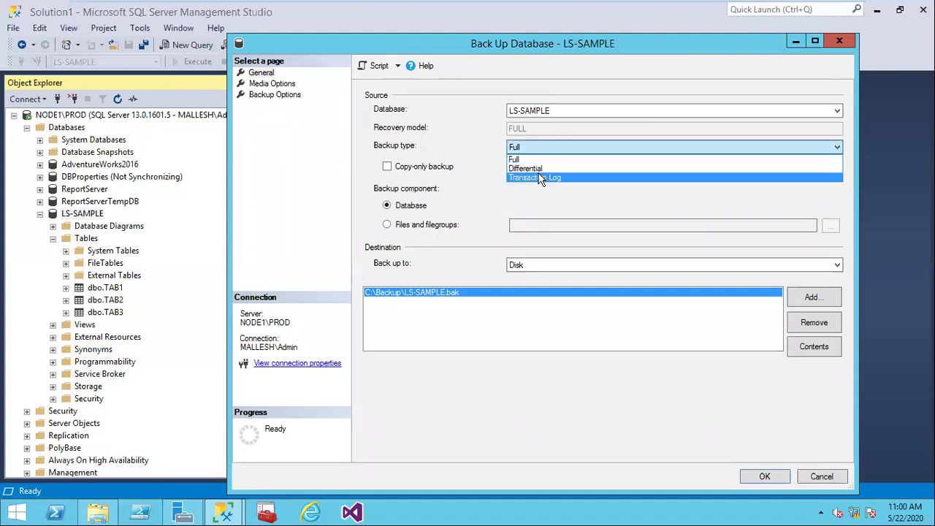
pyautogui.click(541, 178)
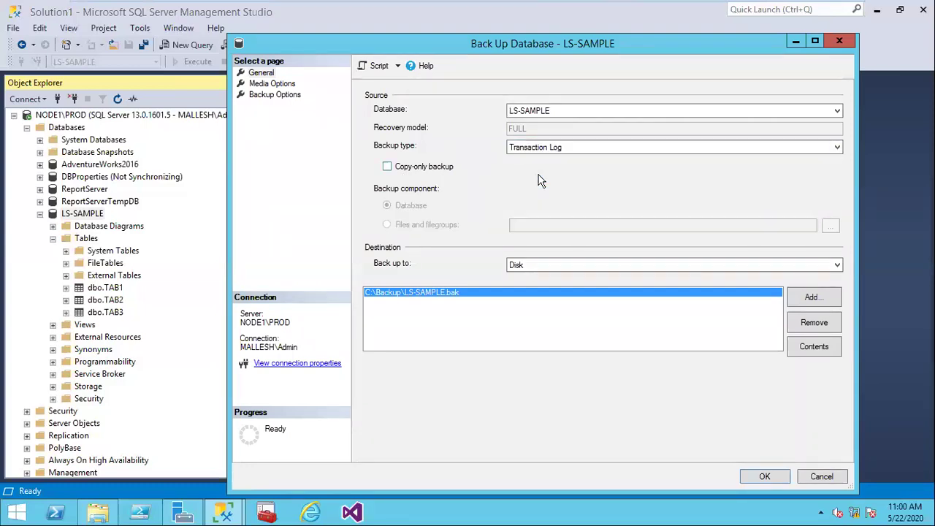
pyautogui.click(823, 326)
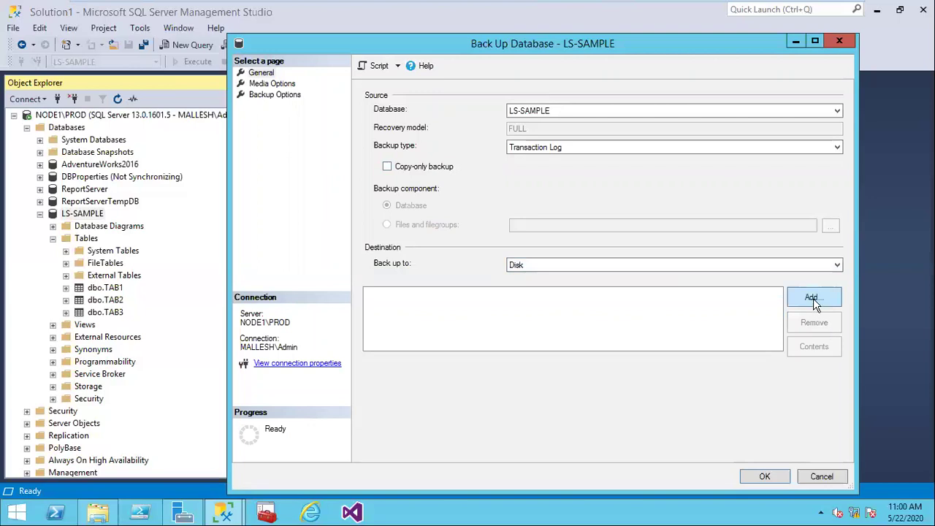
# - Add C:\Backup\LSLOG.TRN as the disk destination for the transaction log backup
pyautogui.click(813, 298)
pyautogui.click(524, 254)
pyautogui.write('LOG')
pyautogui.press('BackSpace')
pyautogui.press('BackSpace')
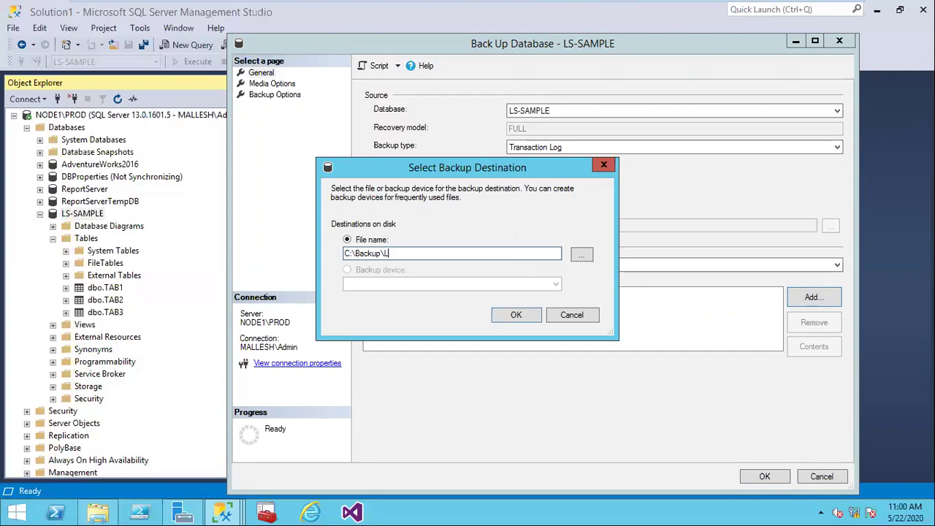
pyautogui.write('L')
pyautogui.press('BackSpace')
pyautogui.write('SLOG.RTRN')
pyautogui.click(523, 311)
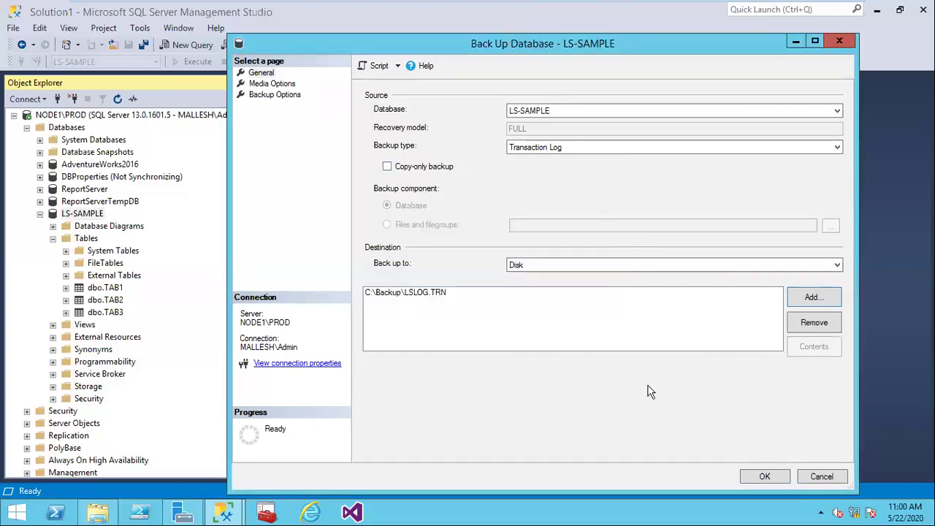
# - Run the transaction log backup of LS-SAMPLE, and refresh and collapse the database in the object tree
pyautogui.click(760, 479)
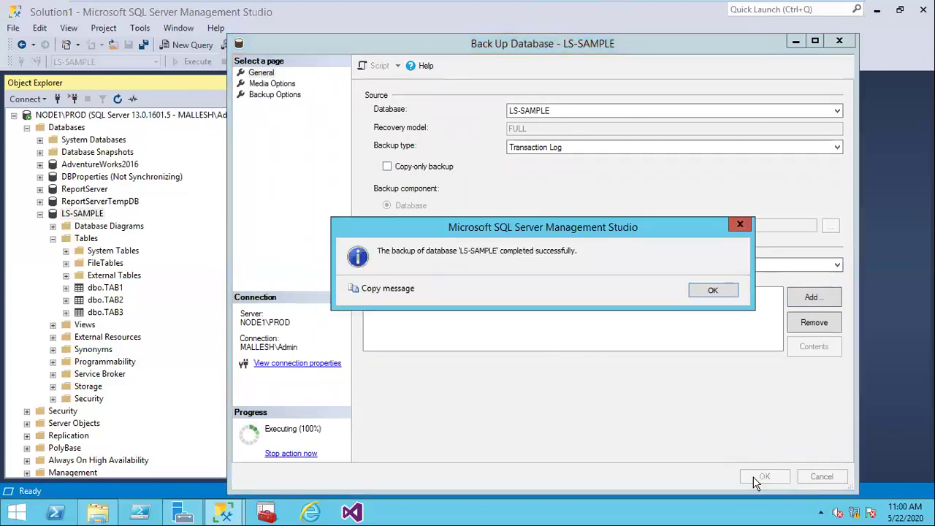
pyautogui.click(709, 293)
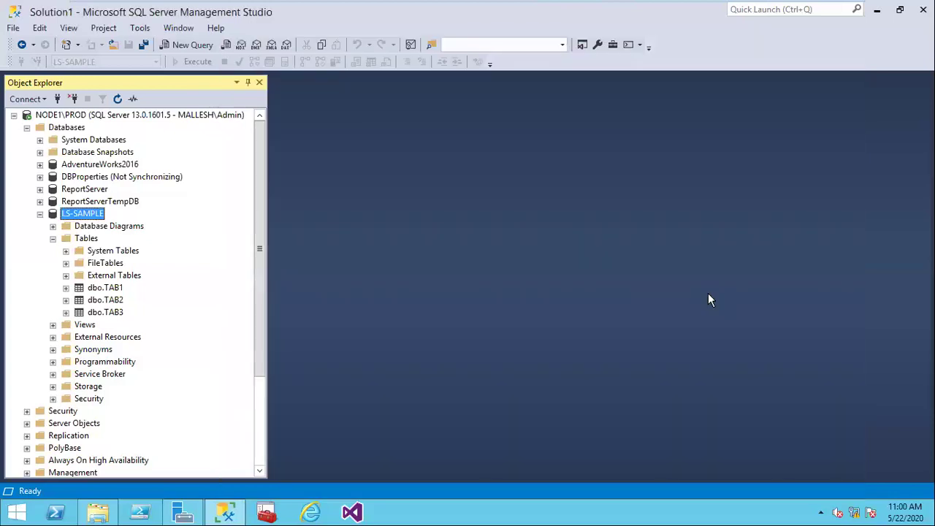
pyautogui.click(118, 100)
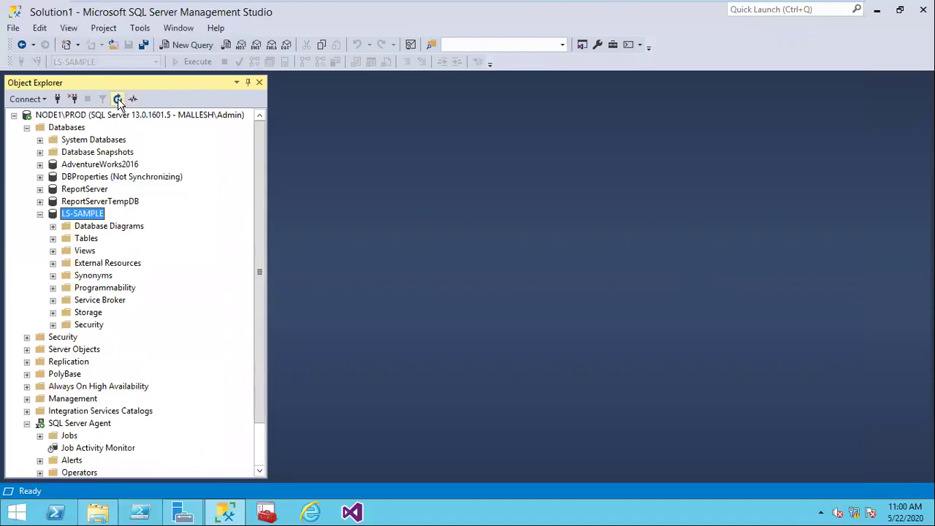
pyautogui.click(39, 214)
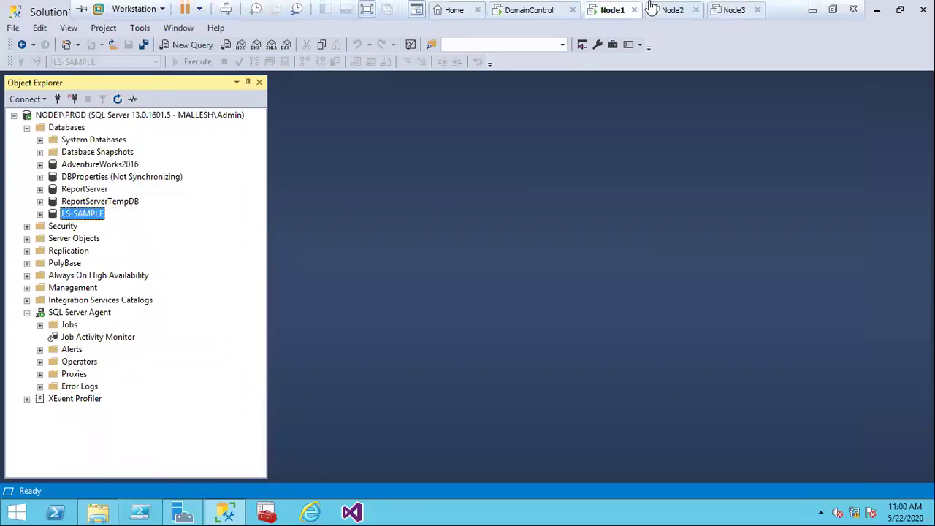
# - Switch to the Node2 virtual machine and open the network path \\node1\c$ from the Run dialog
pyautogui.click(672, 9)
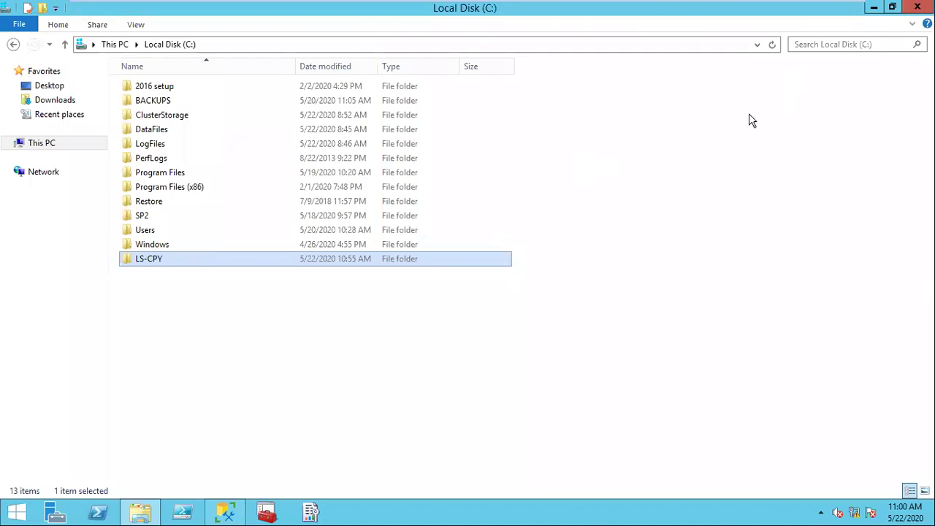
pyautogui.moveTo(592, 8)
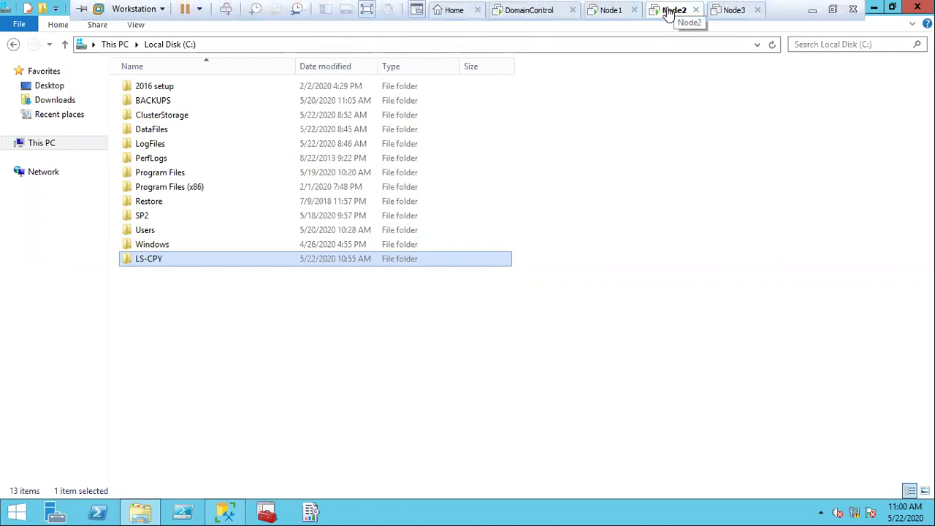
pyautogui.press('super+r')
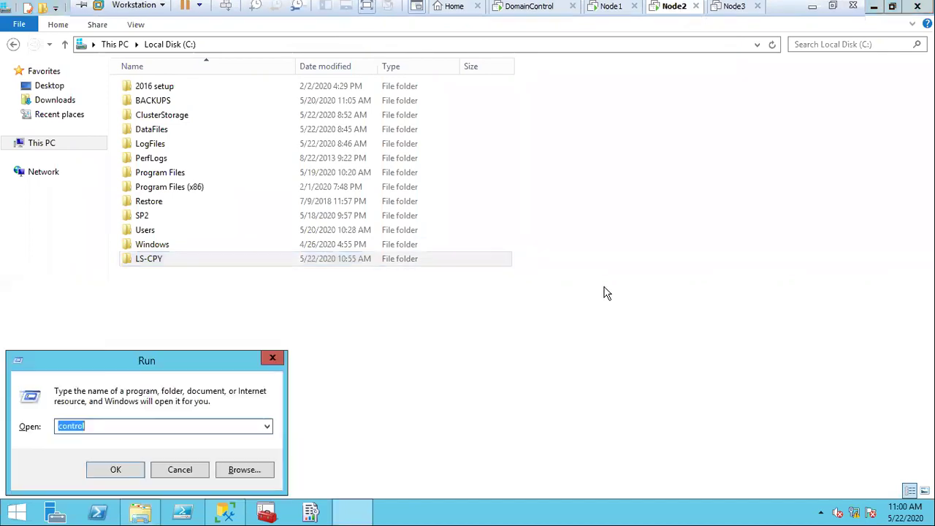
pyautogui.write('\\\\')
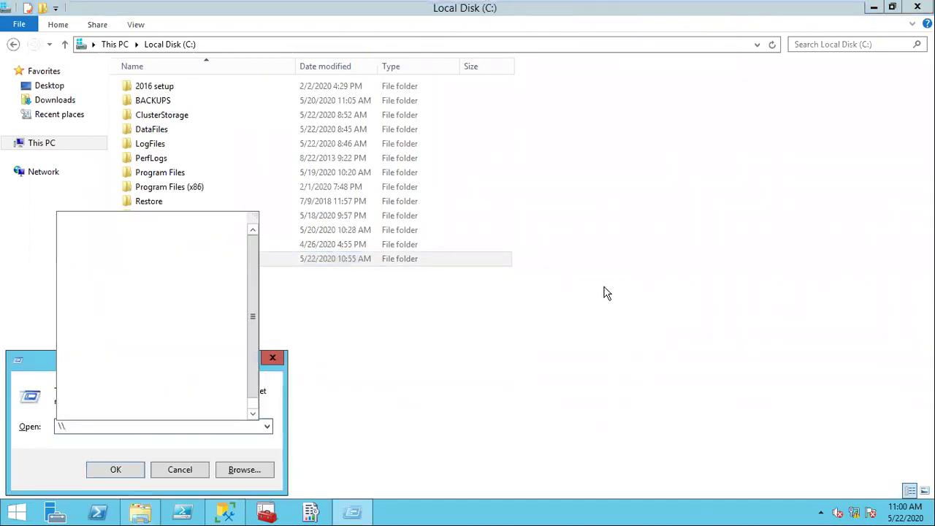
pyautogui.write('node')
pyautogui.press('Down')
pyautogui.press('Down')
pyautogui.press('Down')
pyautogui.press('Down')
pyautogui.press('Up')
pyautogui.press('Up')
pyautogui.press('Up')
pyautogui.press('Return')
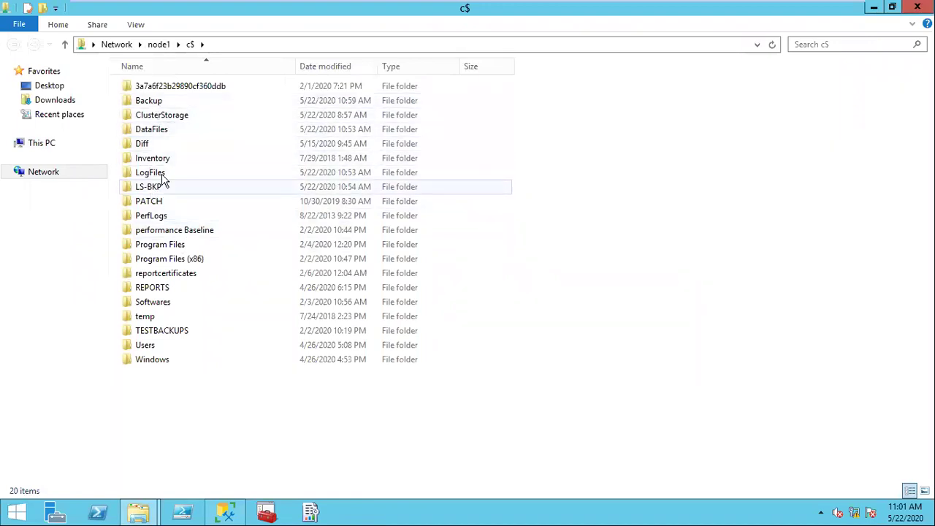
# - Copy LSLOG.TRN and LS-SAMPLE.bak from node1's Backup folder into C:\BACKUPS on Node2, and switch to SQL Server Management Studio
pyautogui.doubleClick(173, 102)
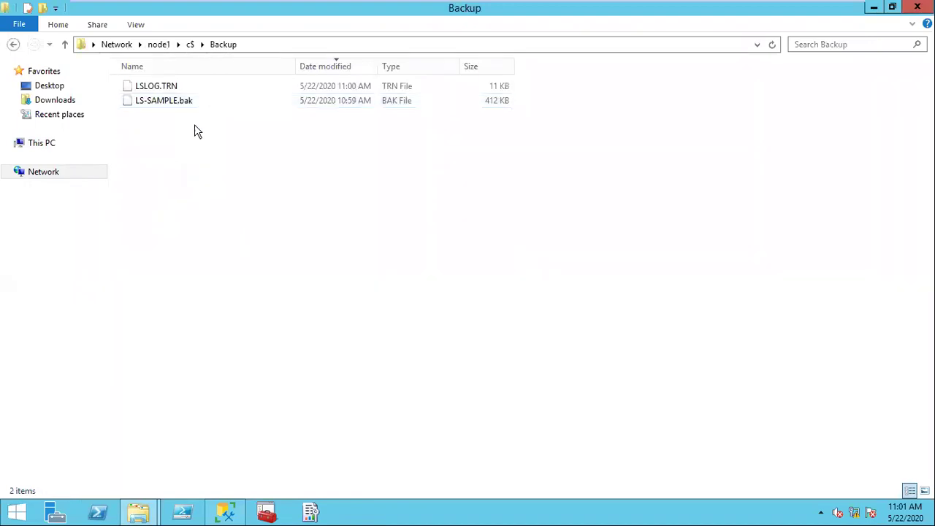
pyautogui.hotkey('ctrl', 'a')
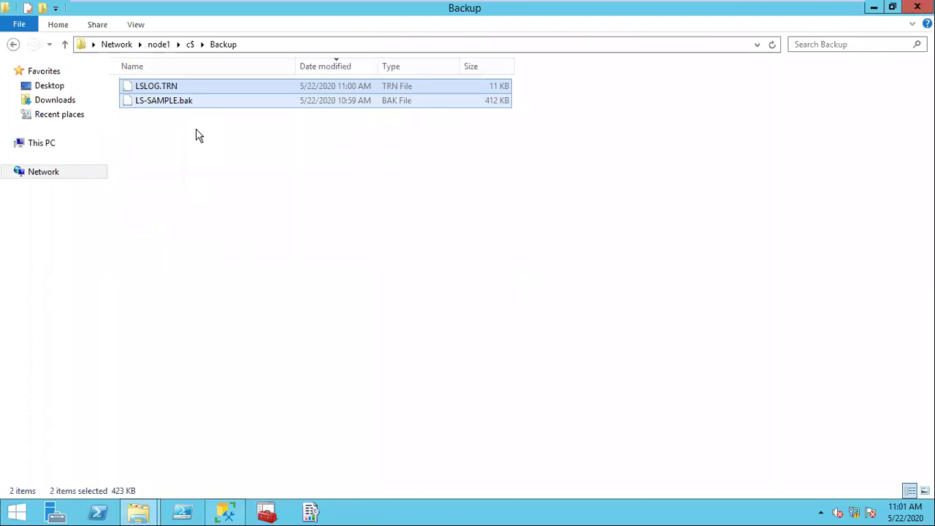
pyautogui.press('super+e')
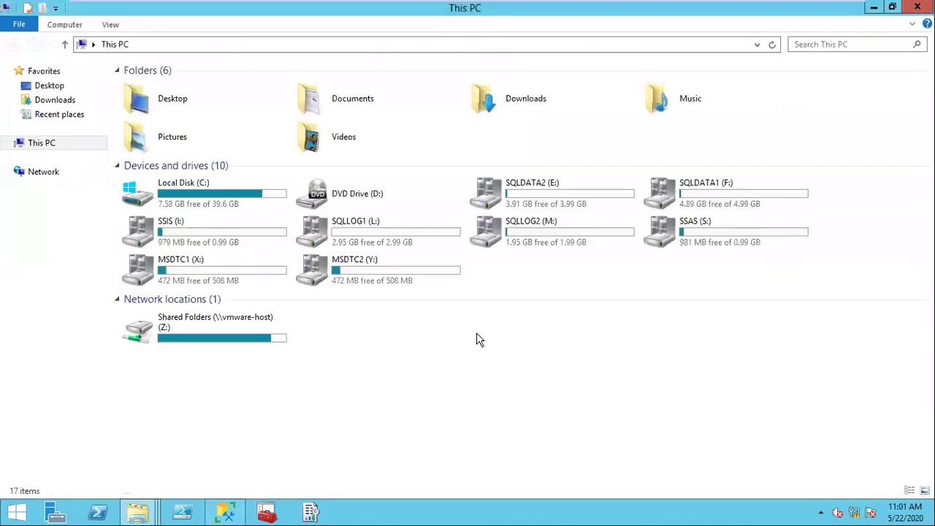
pyautogui.doubleClick(226, 202)
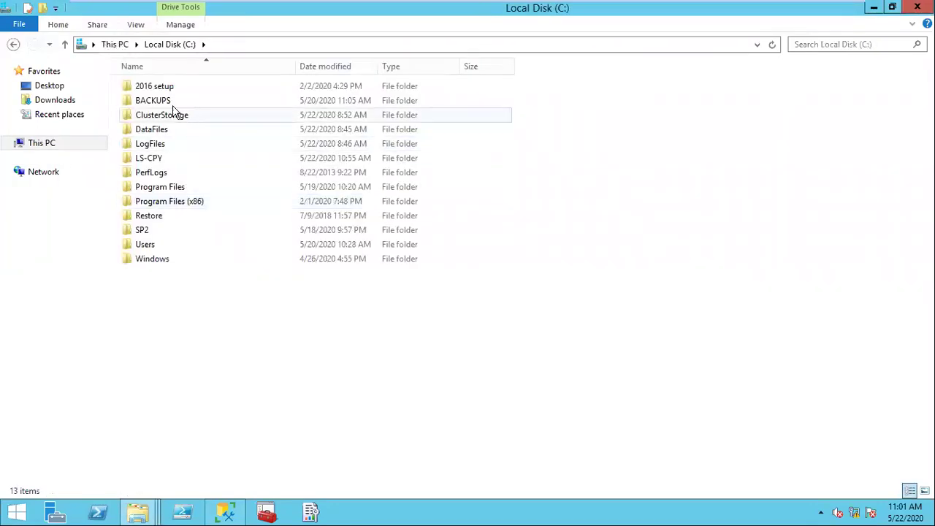
pyautogui.click(161, 103)
pyautogui.doubleClick(161, 103)
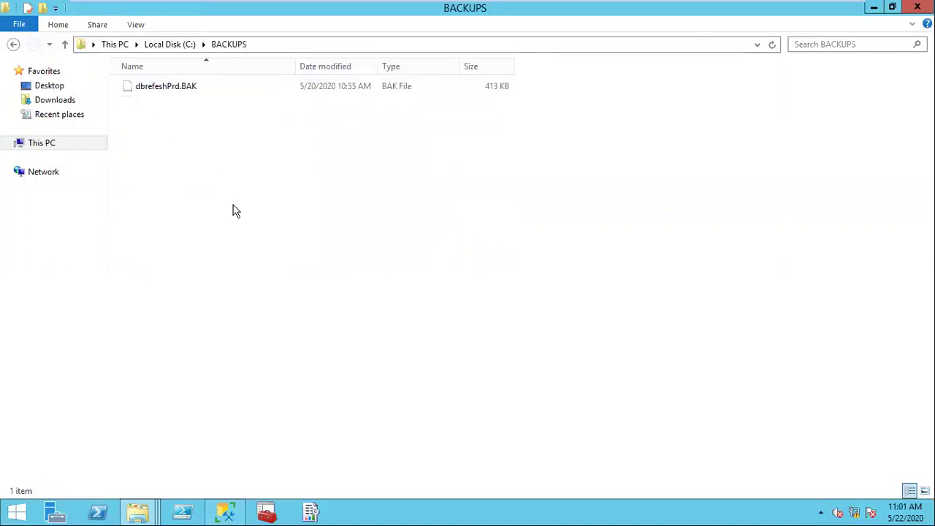
pyautogui.hotkey('ctrl', 'v')
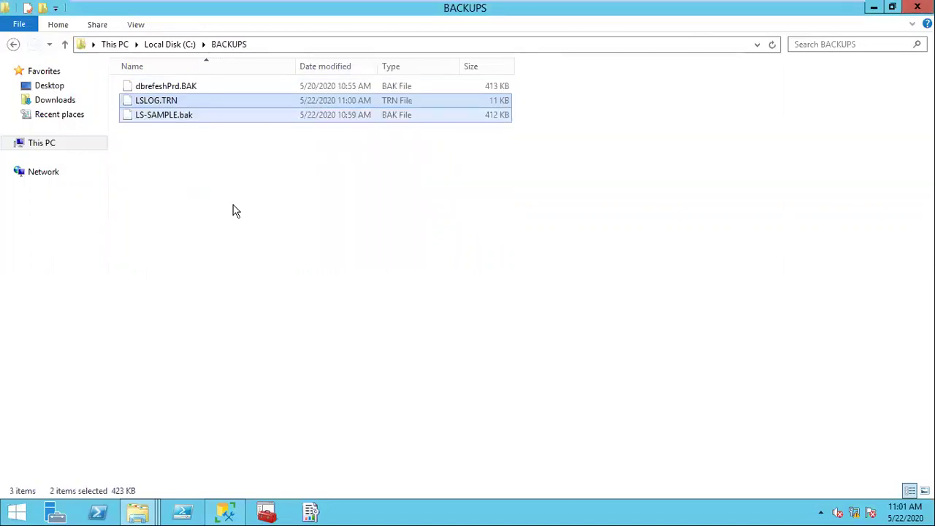
pyautogui.click(226, 513)
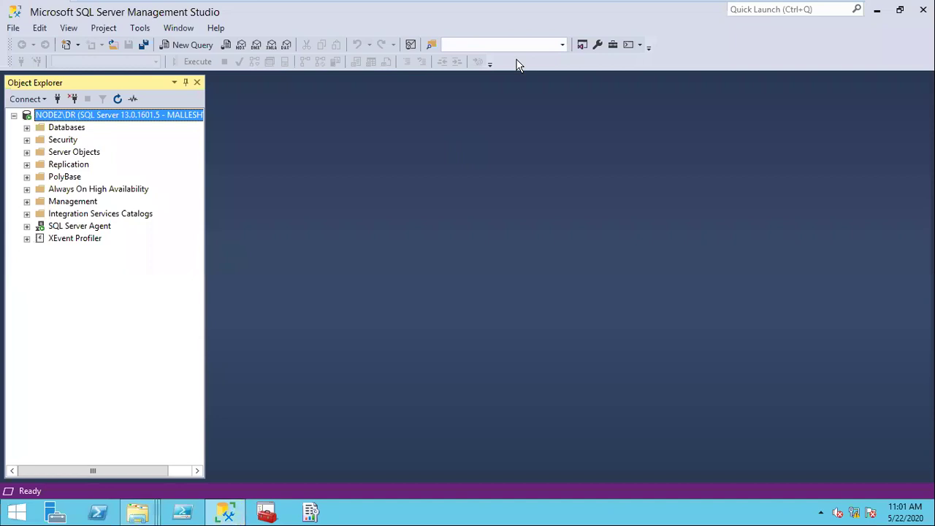
pyautogui.click(675, 8)
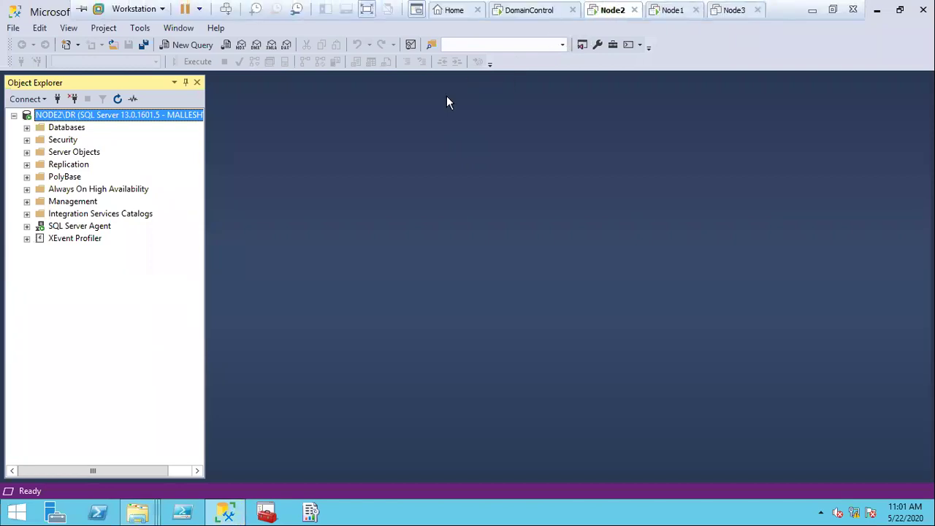
pyautogui.click(672, 10)
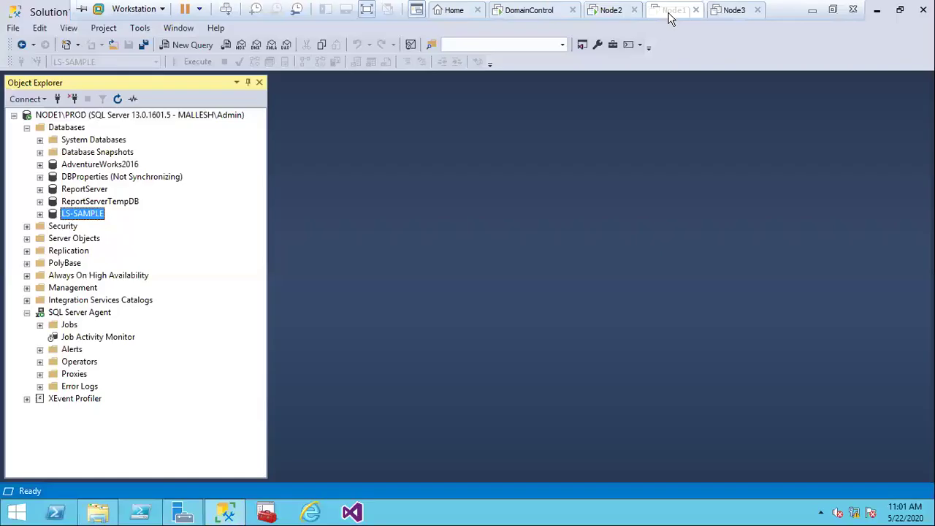
pyautogui.moveTo(617, 19); pyautogui.dragTo(616, 16)
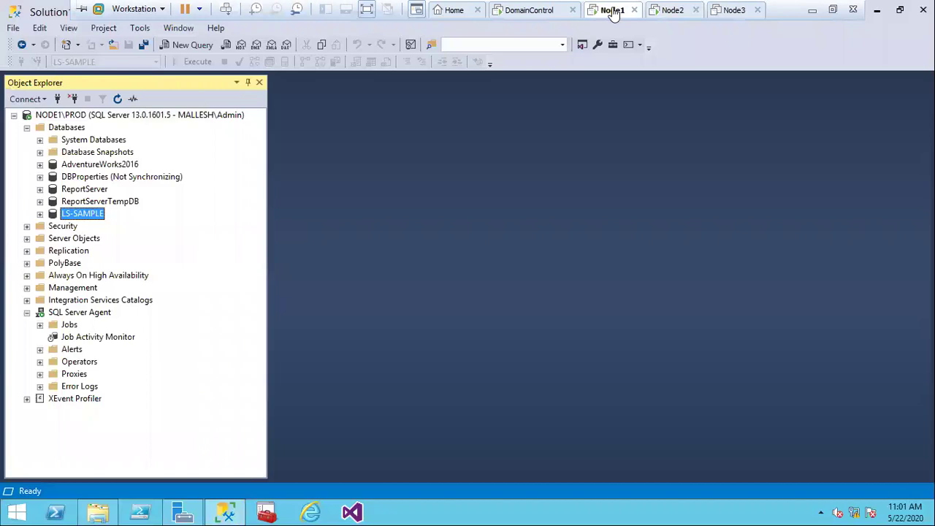
pyautogui.rightClick(76, 128)
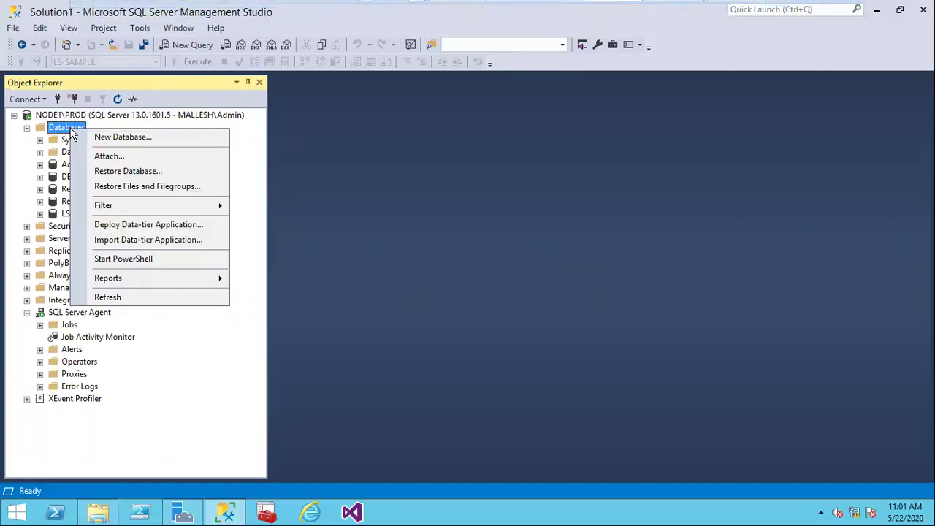
pyautogui.click(146, 172)
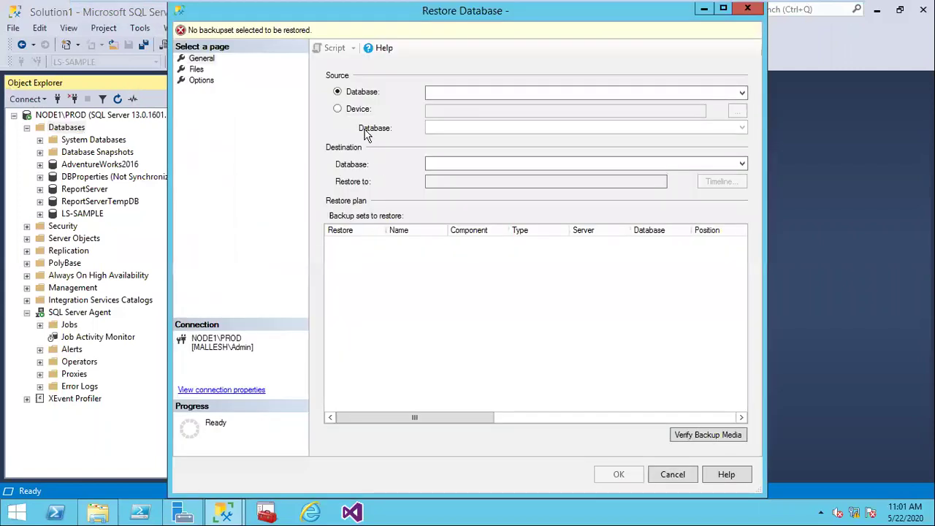
pyautogui.click(337, 109)
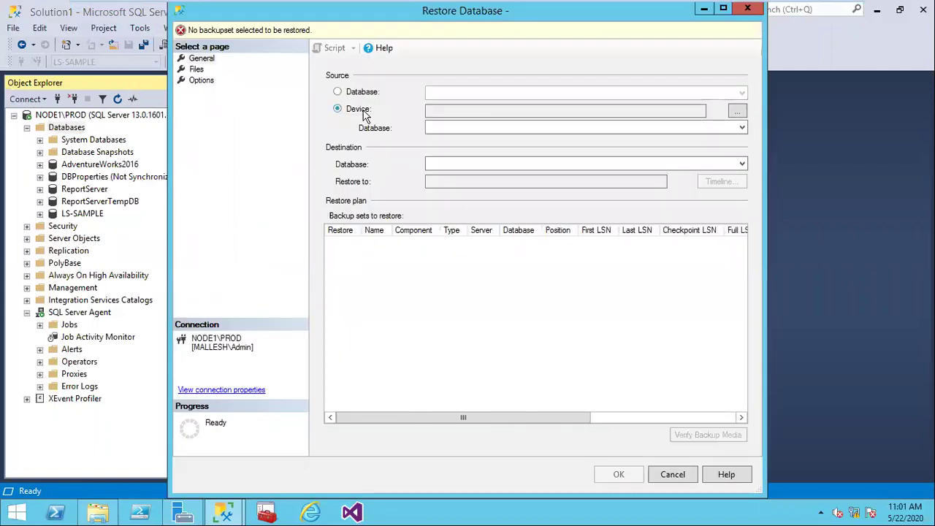
pyautogui.click(736, 111)
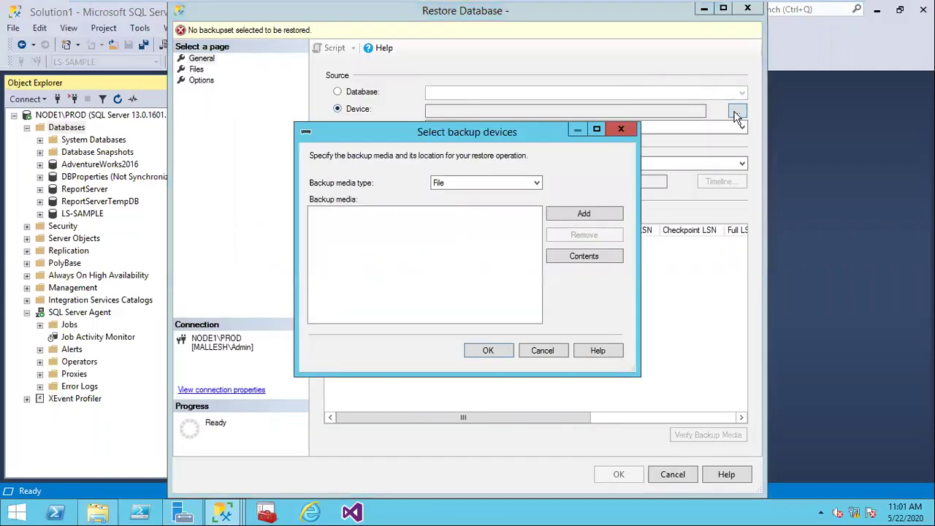
pyautogui.click(588, 213)
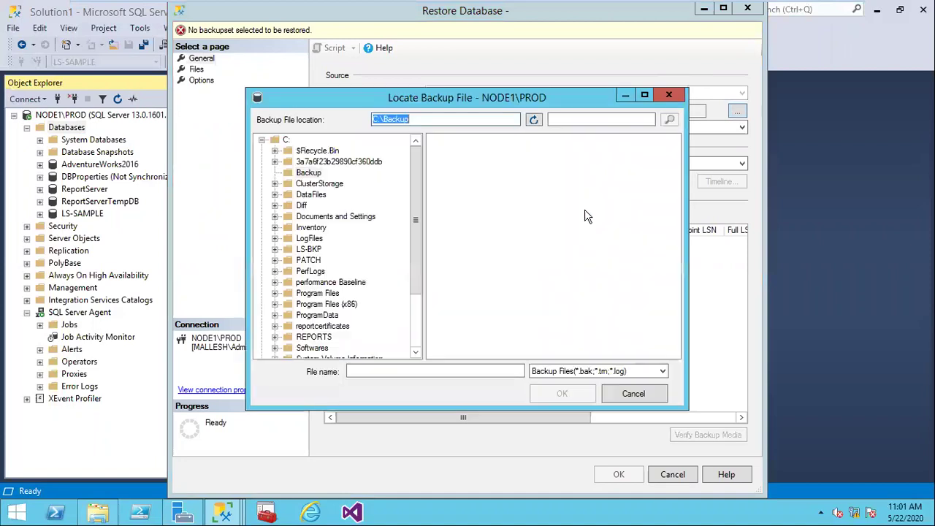
pyautogui.click(311, 173)
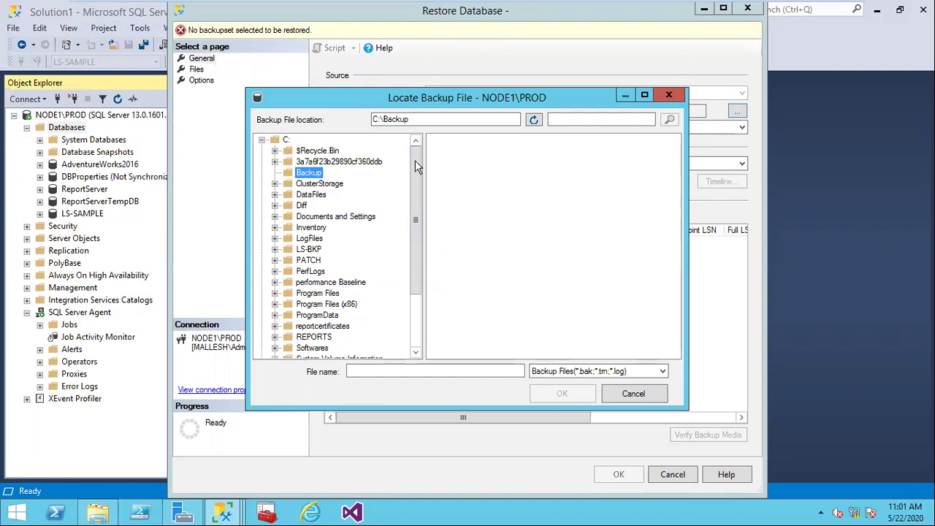
pyautogui.click(617, 393)
pyautogui.click(617, 127)
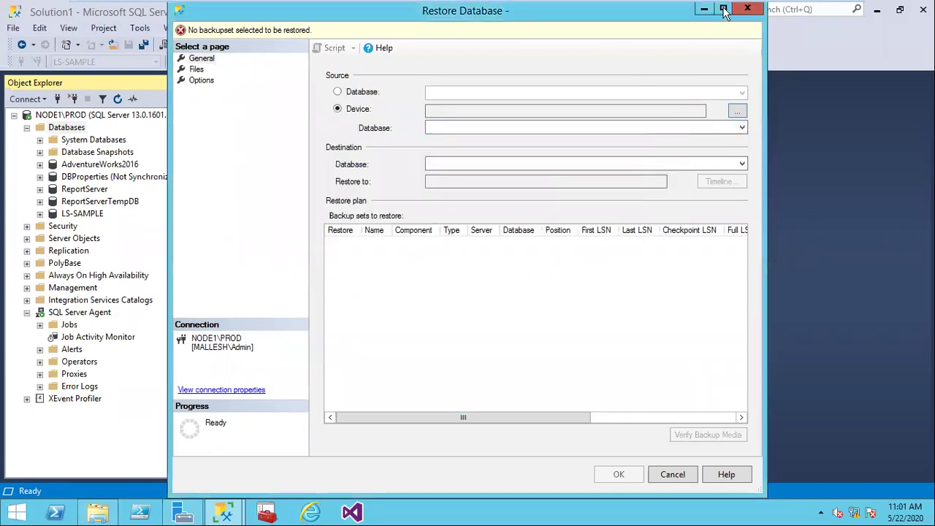
pyautogui.moveTo(724, 11)
pyautogui.click(673, 10)
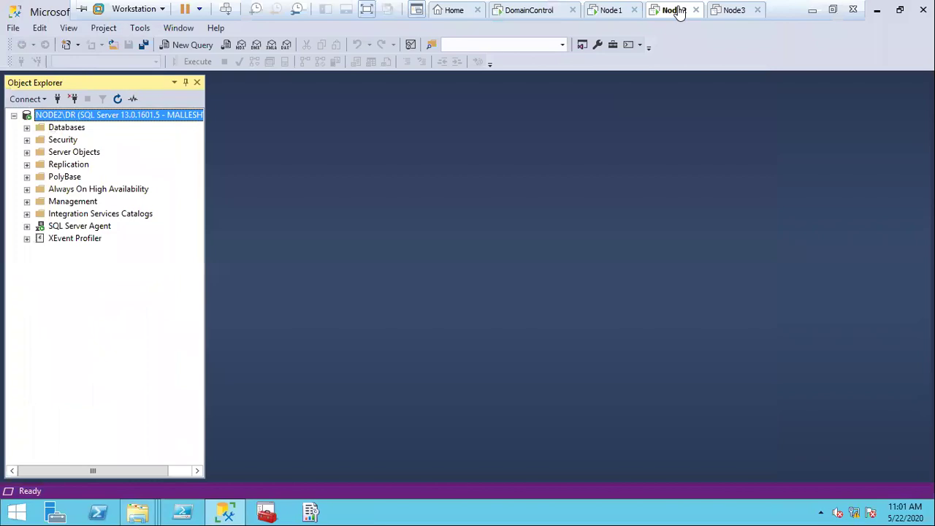
pyautogui.click(595, 11)
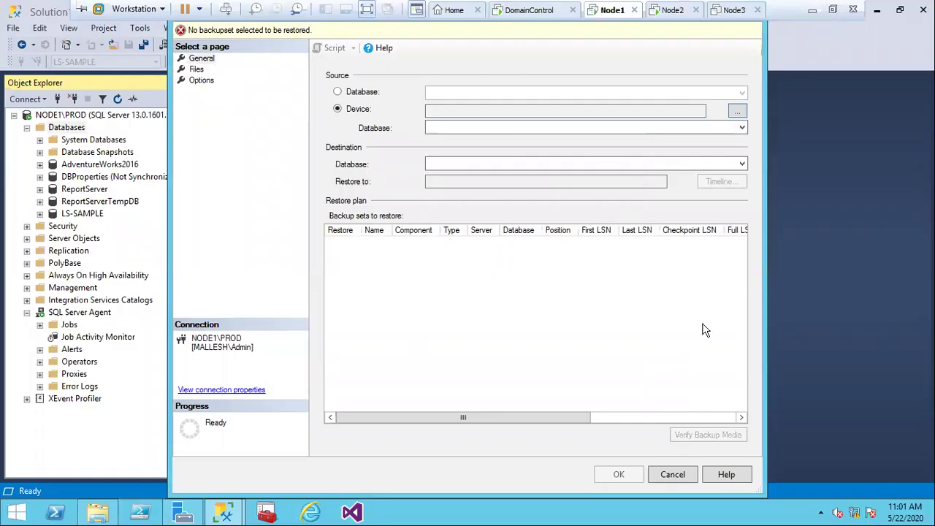
pyautogui.click(674, 474)
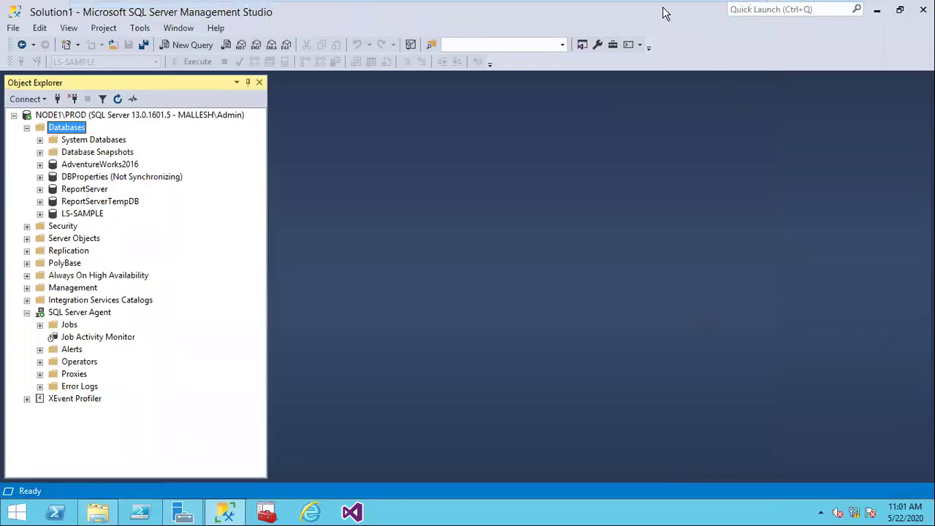
# - Switch to the Node2 virtual machine, expand the databases of NODE2\DR and start a database restore
pyautogui.moveTo(601, 12)
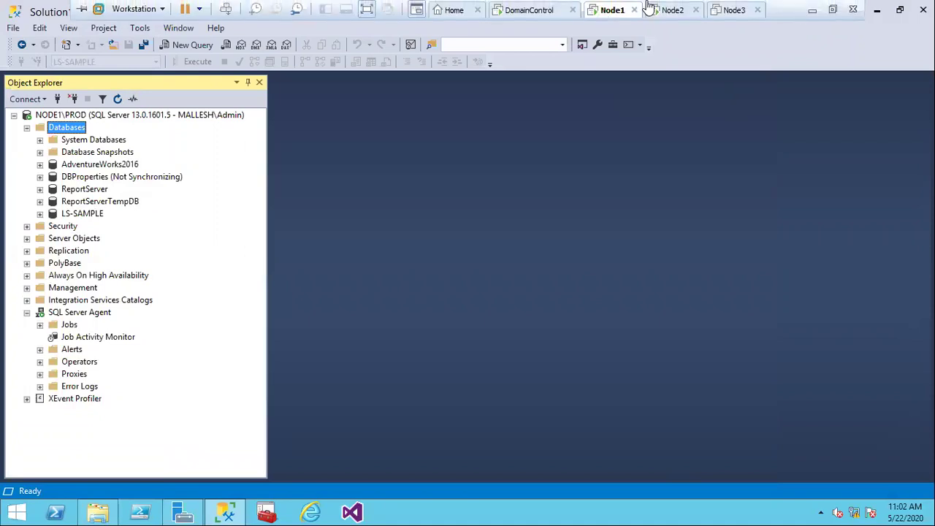
pyautogui.click(671, 11)
pyautogui.click(27, 127)
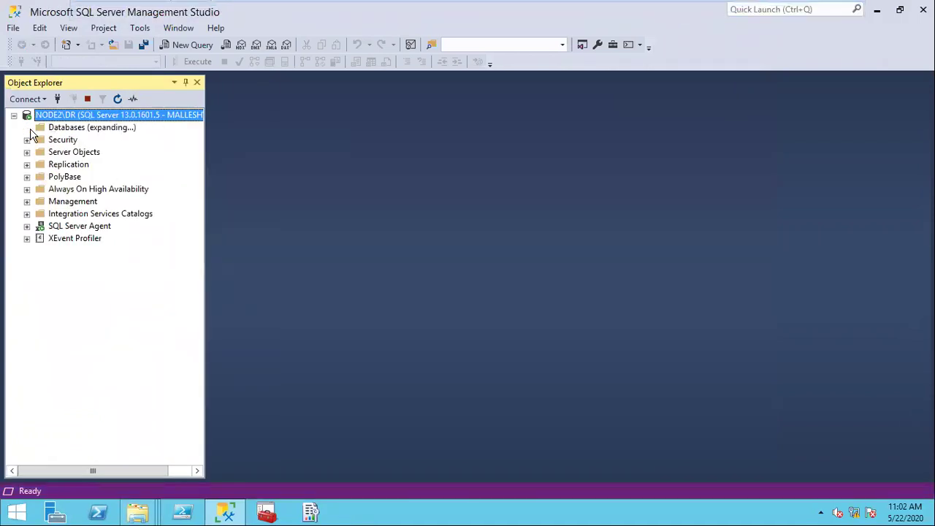
pyautogui.click(67, 128)
pyautogui.rightClick(70, 127)
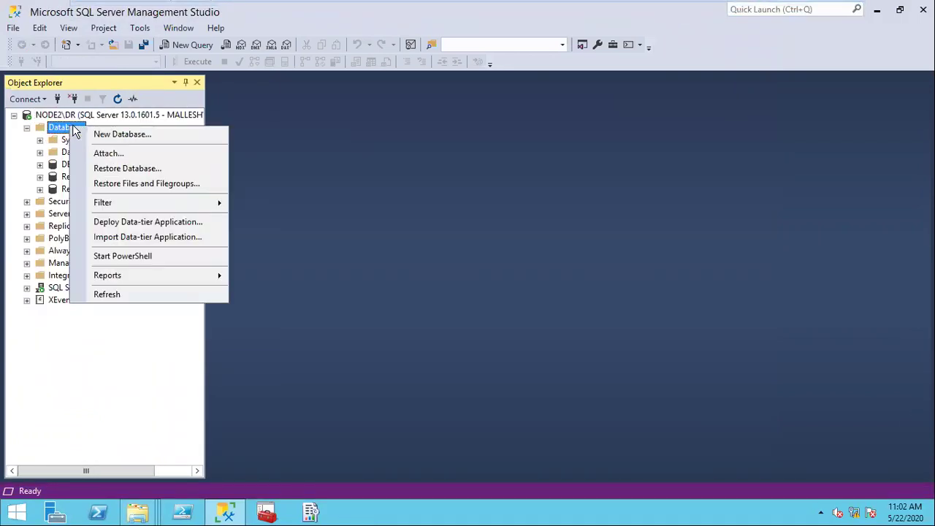
pyautogui.click(130, 169)
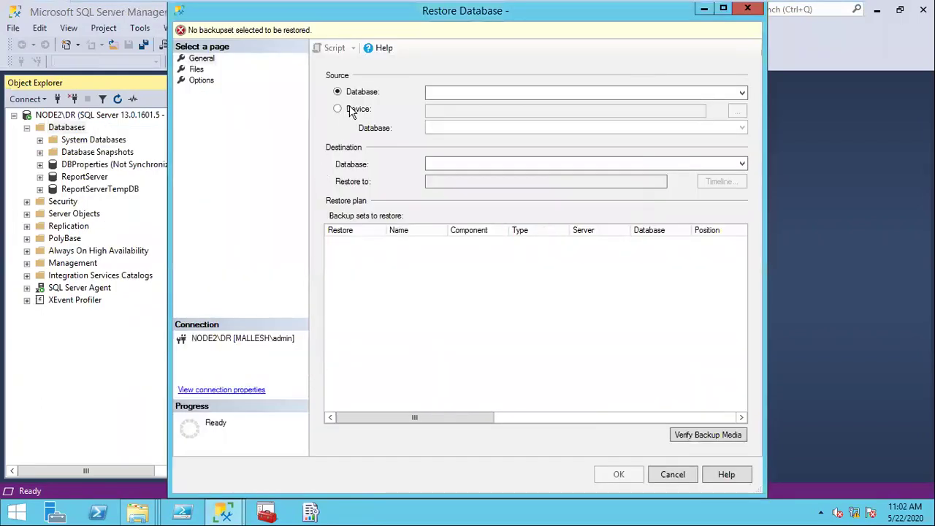
# - Set the restore source to a device and add C:\BACKUPS\LS-SAMPLE.bak as the backup media
pyautogui.click(348, 110)
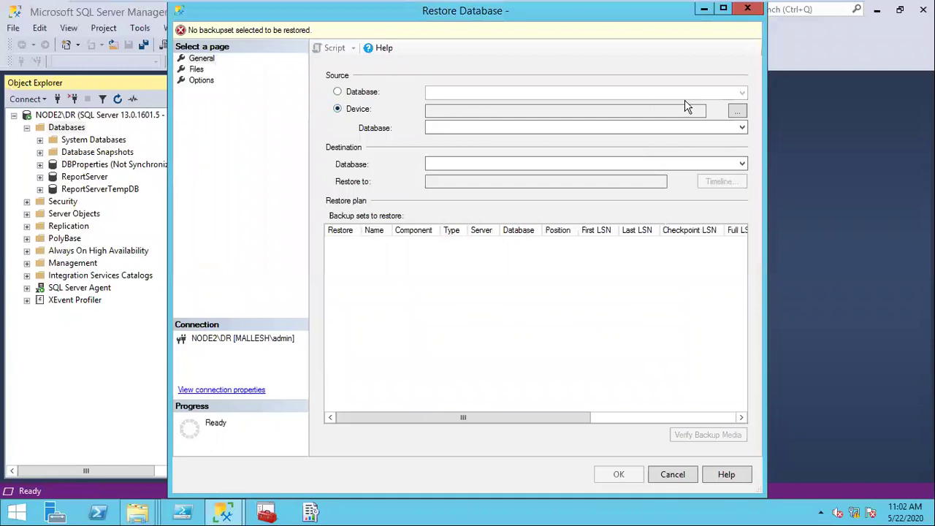
pyautogui.click(737, 111)
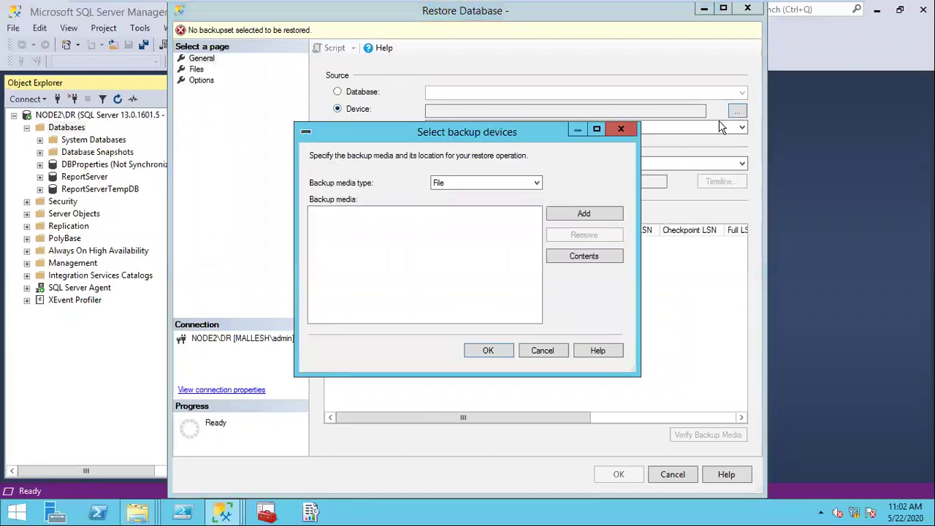
pyautogui.click(584, 215)
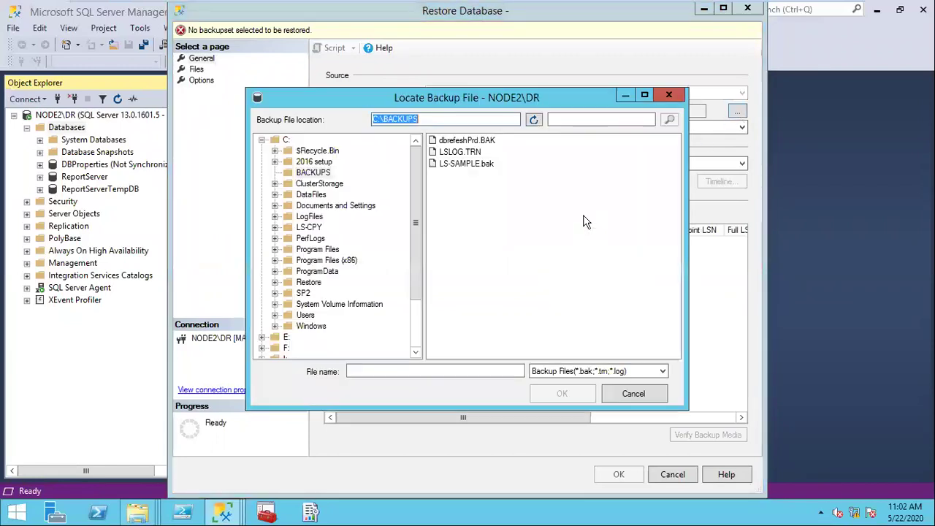
pyautogui.click(475, 164)
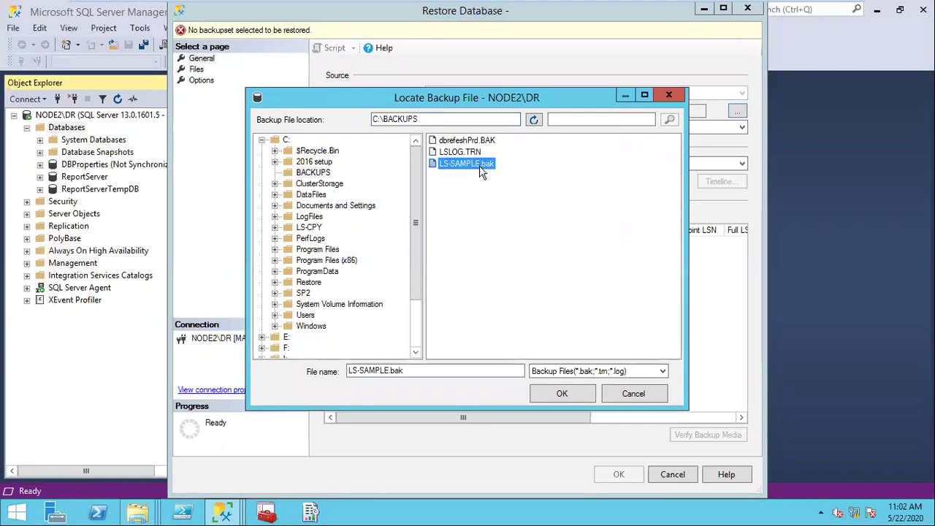
pyautogui.click(560, 395)
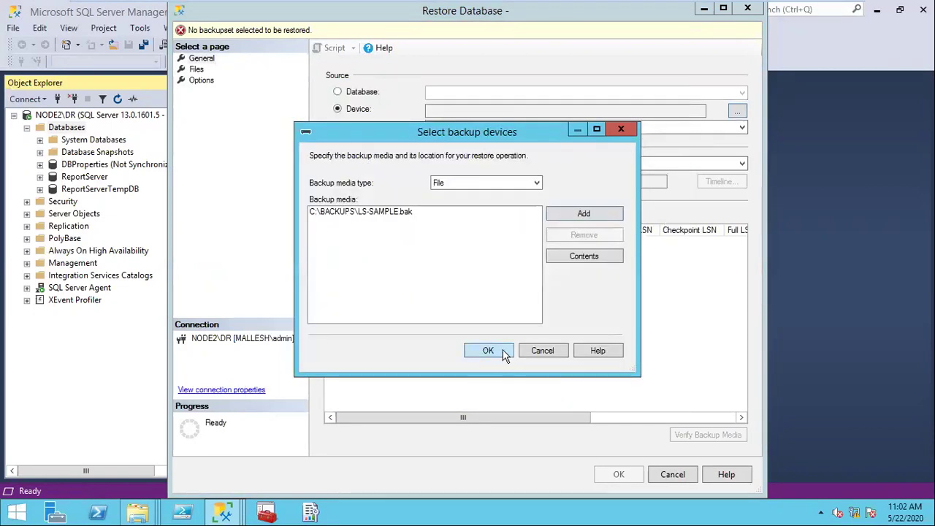
pyautogui.click(488, 351)
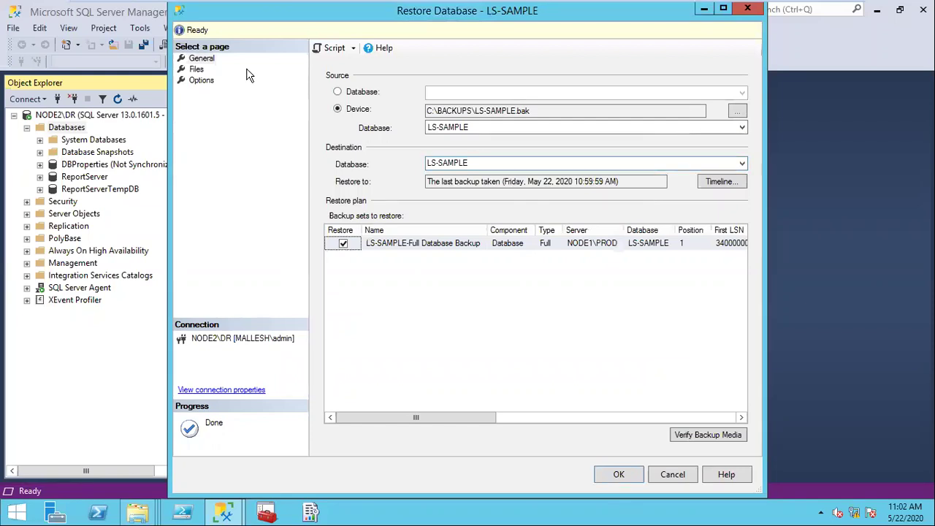
# - Check the restore file paths, enable overwriting the existing database (WITH REPLACE) and set the recovery state to RESTORE WITH NORECOVERY
pyautogui.click(194, 69)
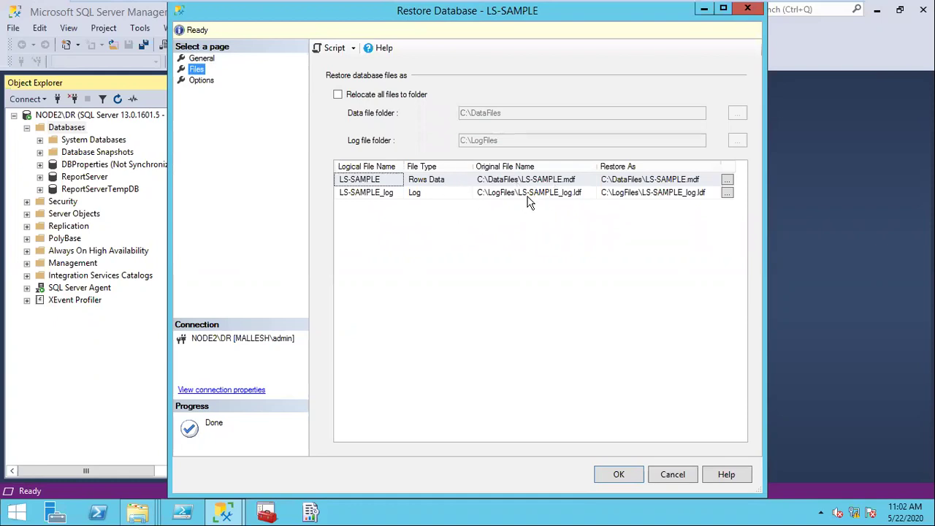
pyautogui.click(202, 82)
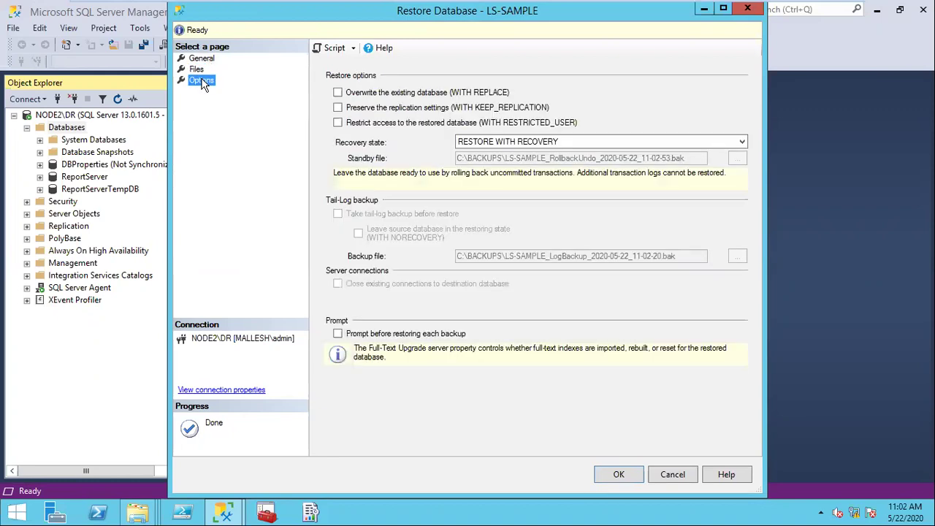
pyautogui.click(350, 97)
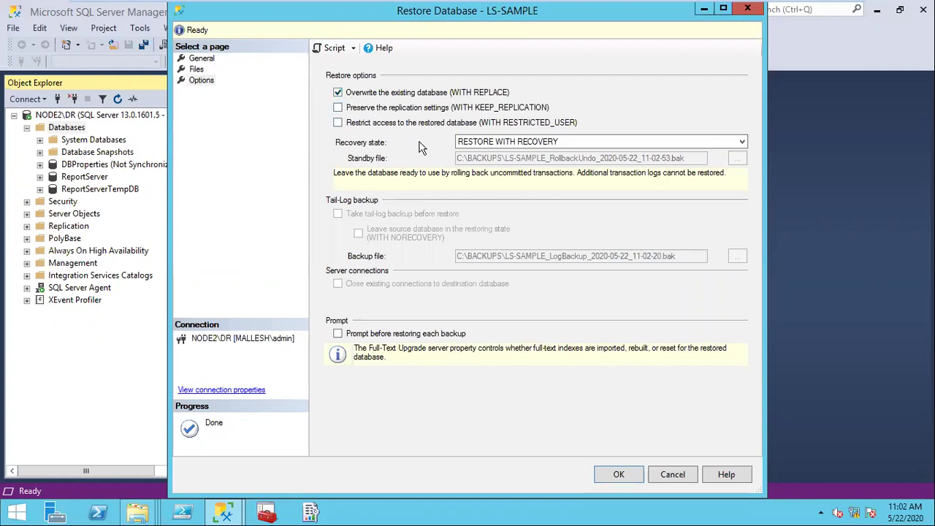
pyautogui.click(467, 145)
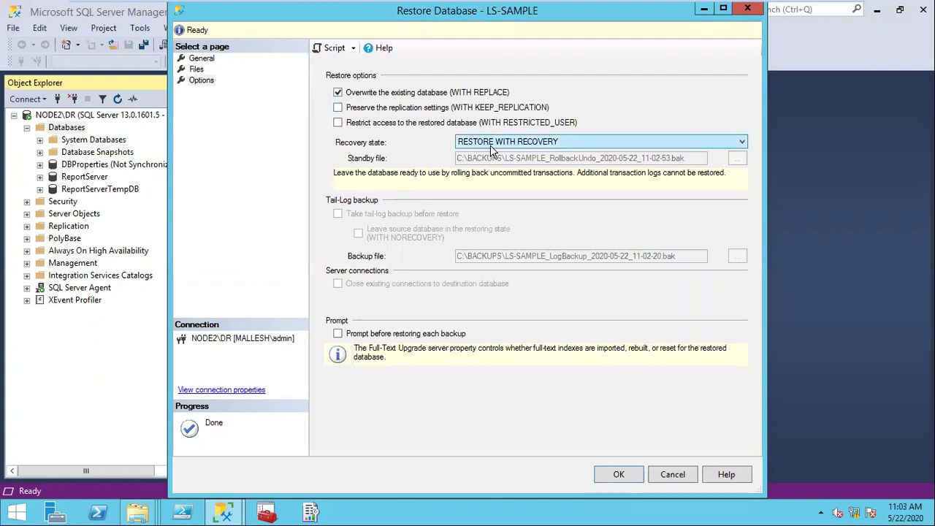
pyautogui.click(515, 163)
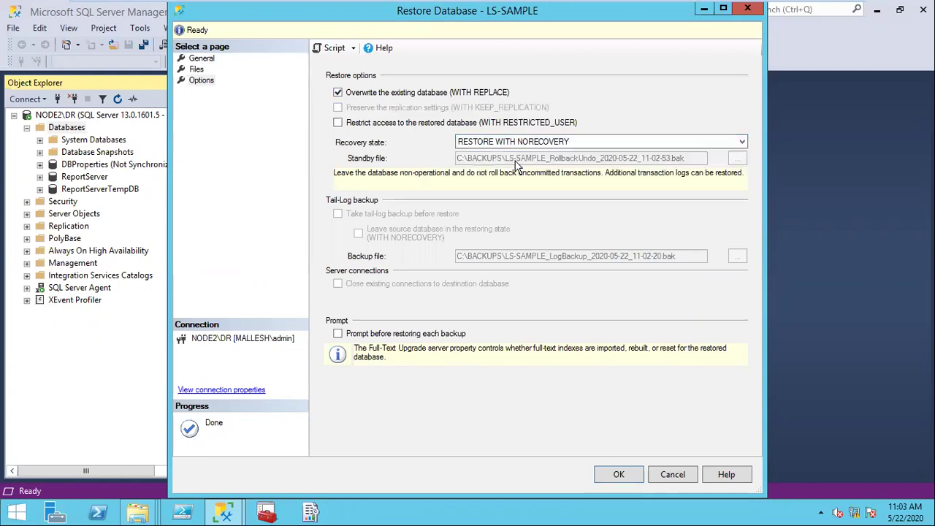
# - Run the full restore of LS-SAMPLE on NODE2\DR and start a transaction log restore for that database
pyautogui.click(619, 475)
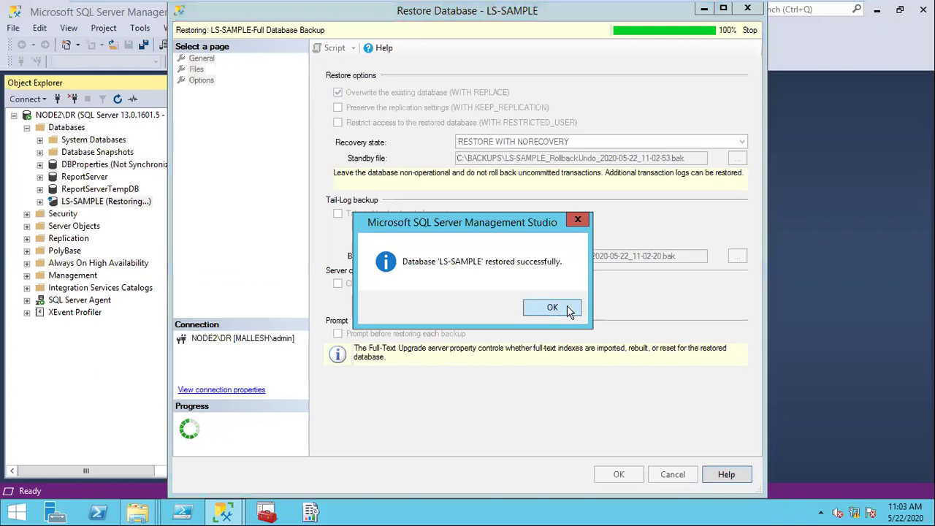
pyautogui.click(567, 311)
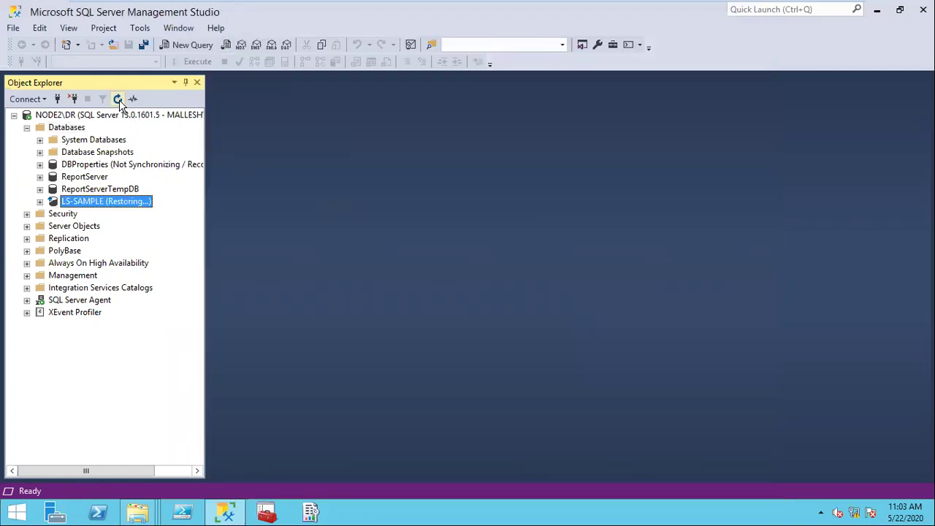
pyautogui.rightClick(128, 204)
pyautogui.moveTo(250, 260)
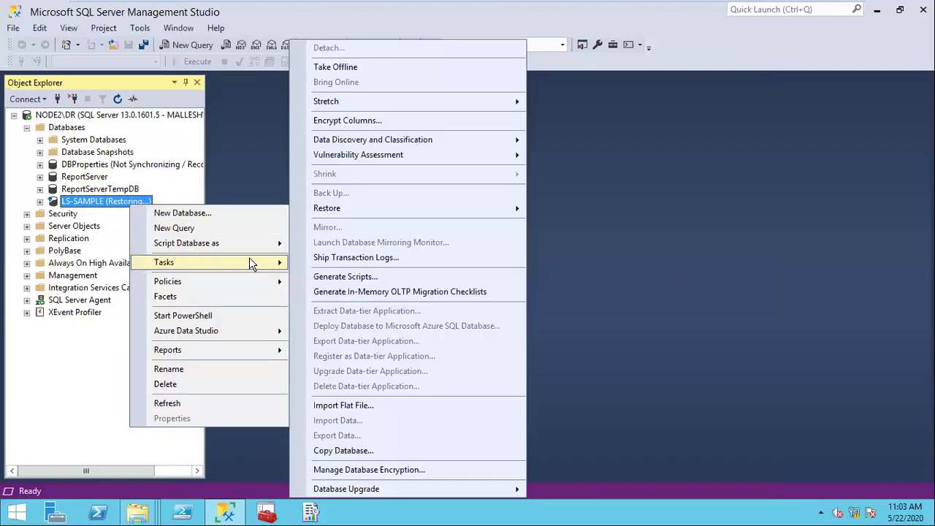
pyautogui.moveTo(337, 212)
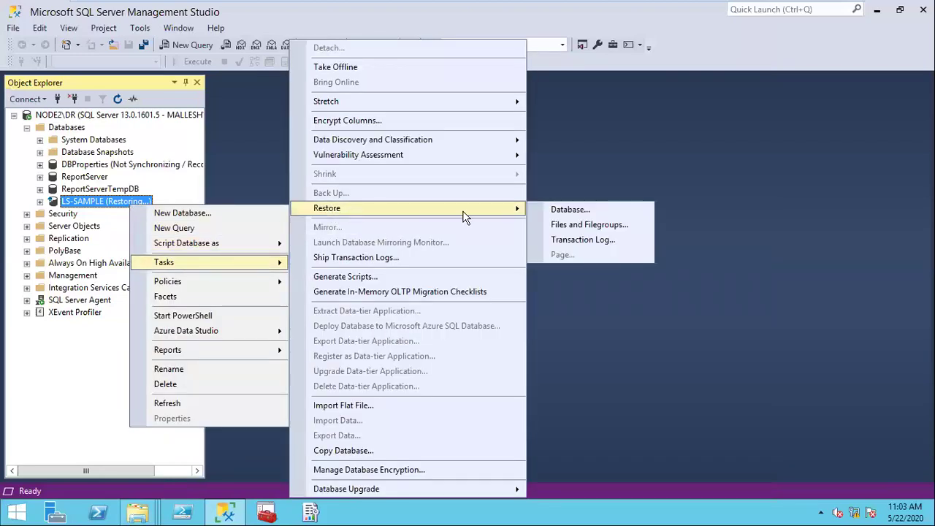
pyautogui.click(568, 242)
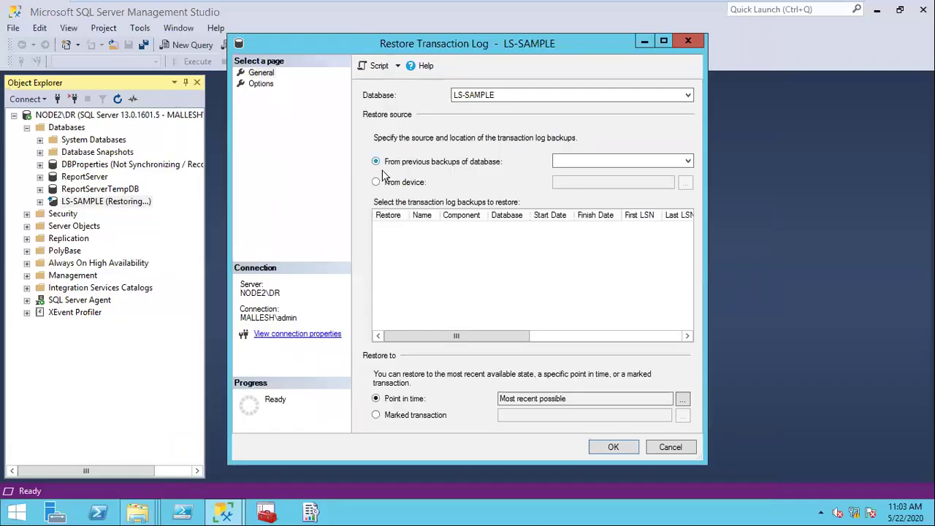
# - Set the log restore source to a device and add C:\BACKUPS\LSLOG.TRN as the backup media
pyautogui.click(395, 183)
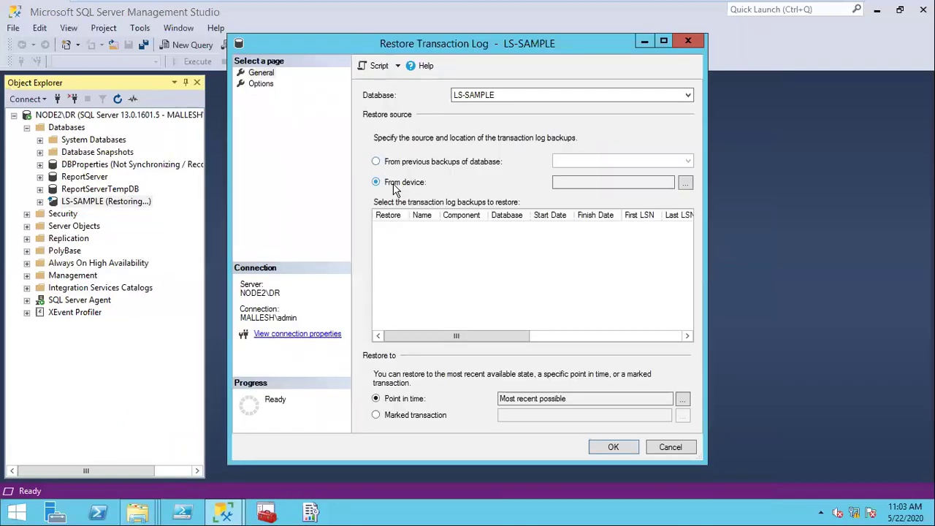
pyautogui.click(684, 182)
pyautogui.click(564, 217)
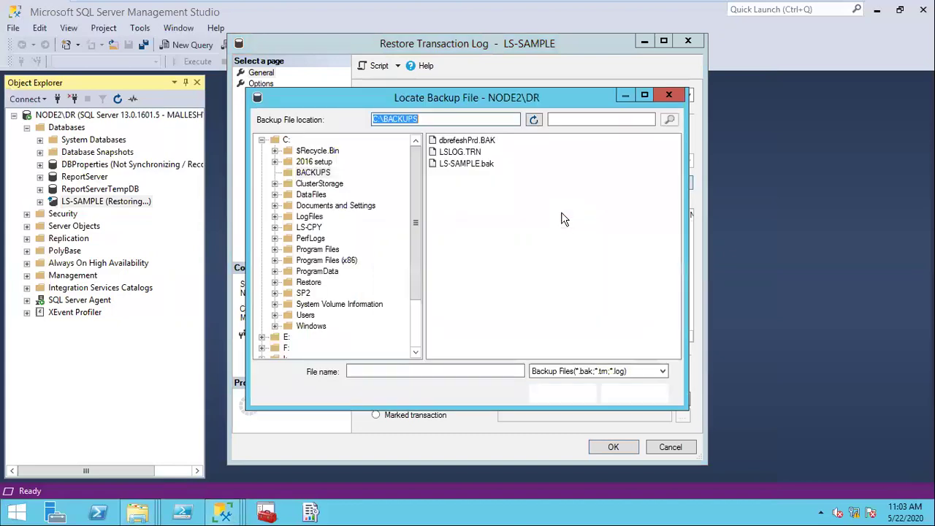
pyautogui.click(455, 153)
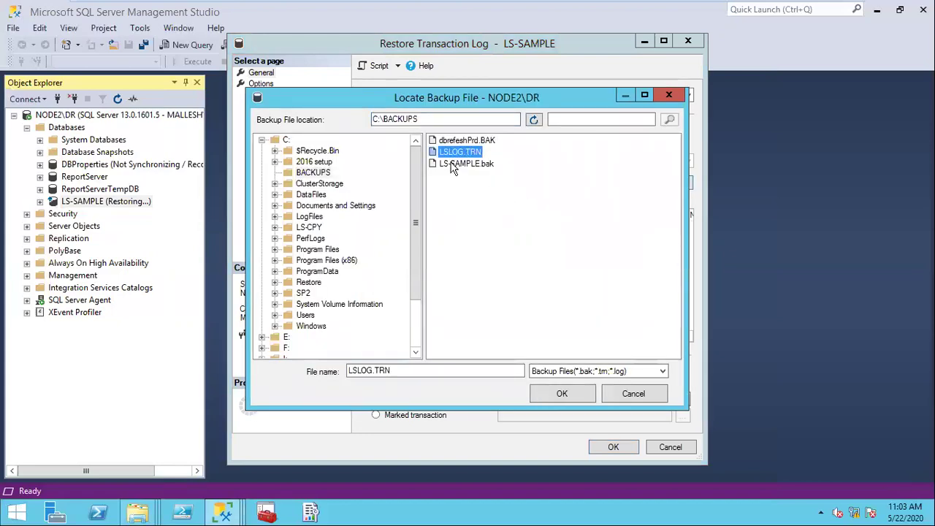
pyautogui.click(556, 394)
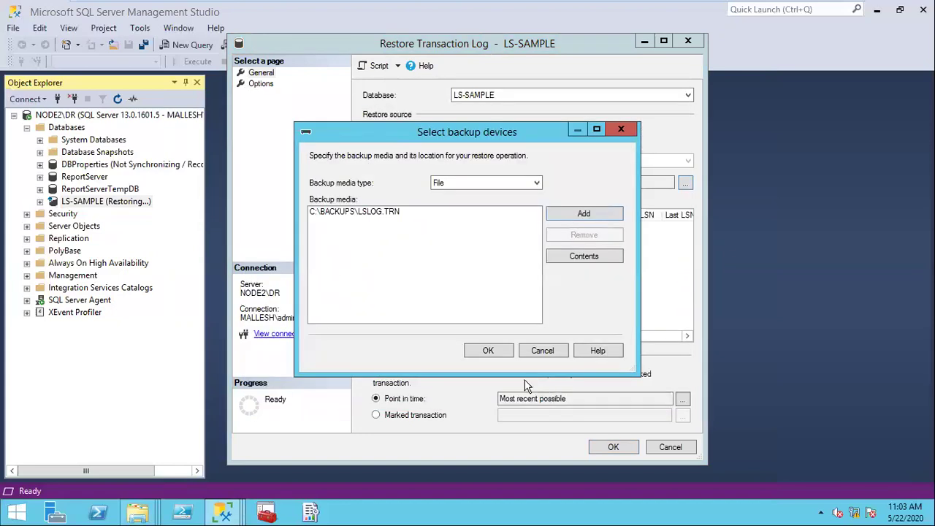
pyautogui.click(490, 352)
# - Set the recovery state to RESTORE WITH NORECOVERY, run the transaction log restore and refresh the database list
pyautogui.click(269, 89)
pyautogui.click(392, 231)
pyautogui.click(614, 446)
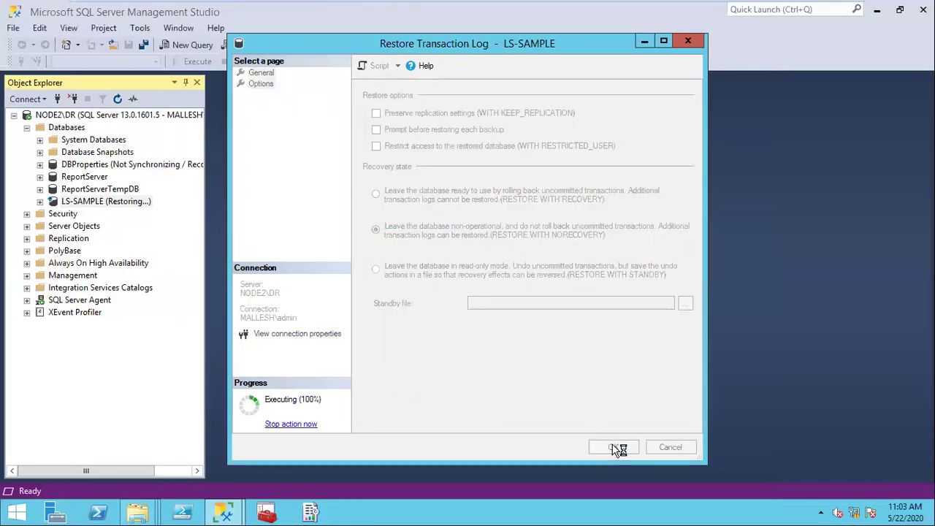
pyautogui.click(637, 276)
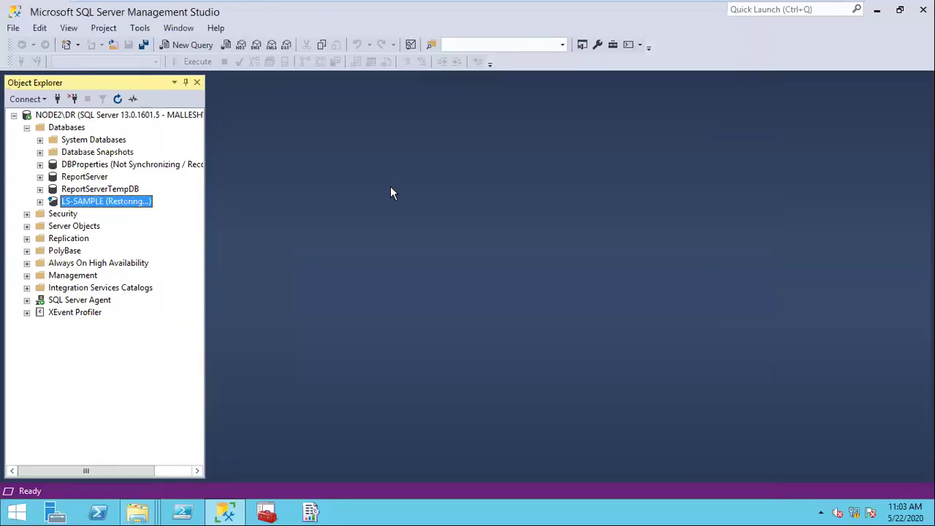
pyautogui.click(117, 100)
# - Switch to the Node1 virtual machine, enable LS-SAMPLE as a primary database for log shipping and open its transaction log backup settings
pyautogui.moveTo(648, 8)
pyautogui.click(612, 9)
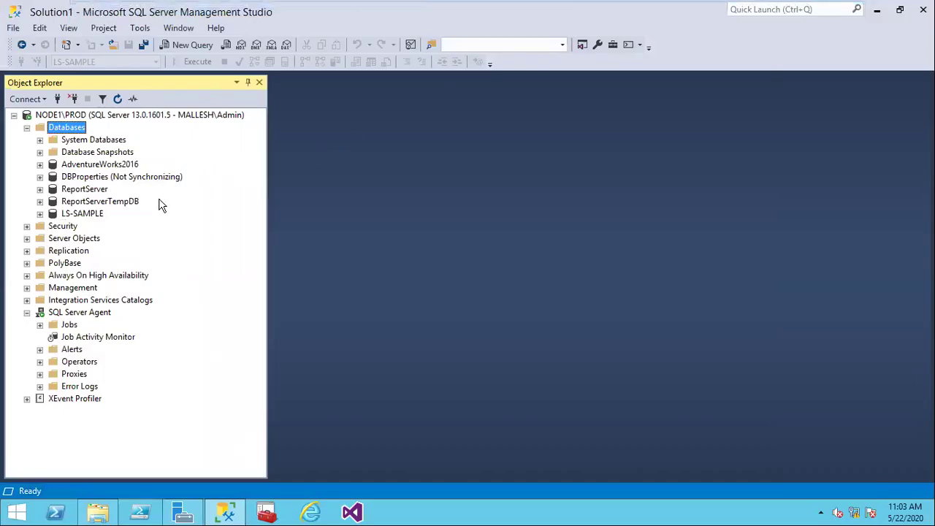
pyautogui.click(94, 216)
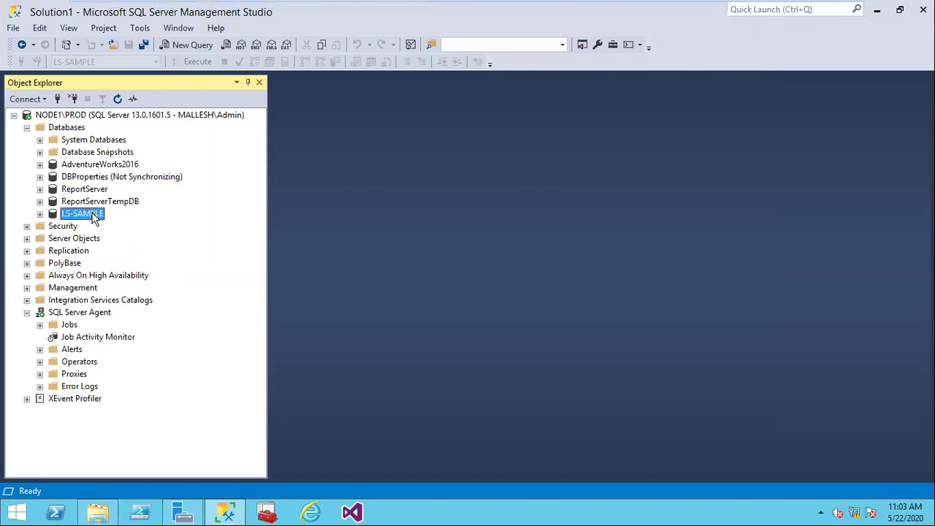
pyautogui.rightClick(93, 217)
pyautogui.moveTo(170, 277)
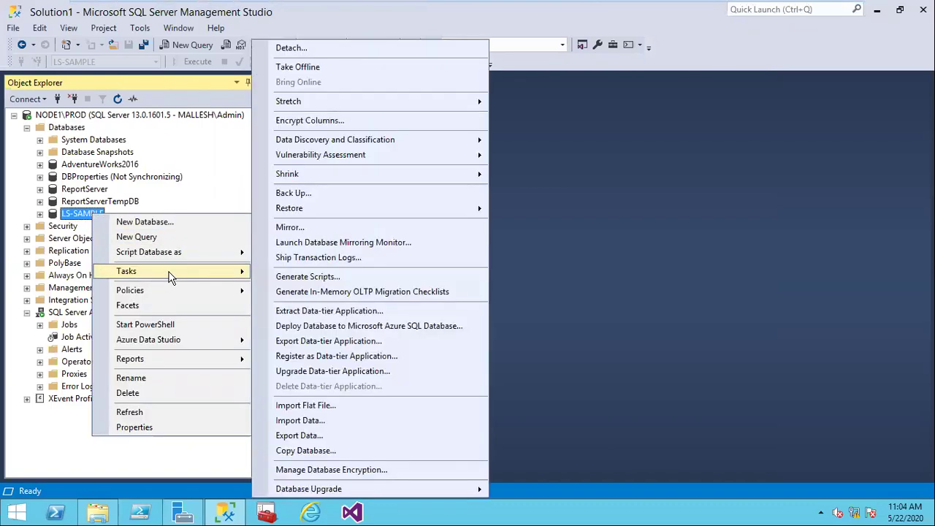
pyautogui.click(309, 262)
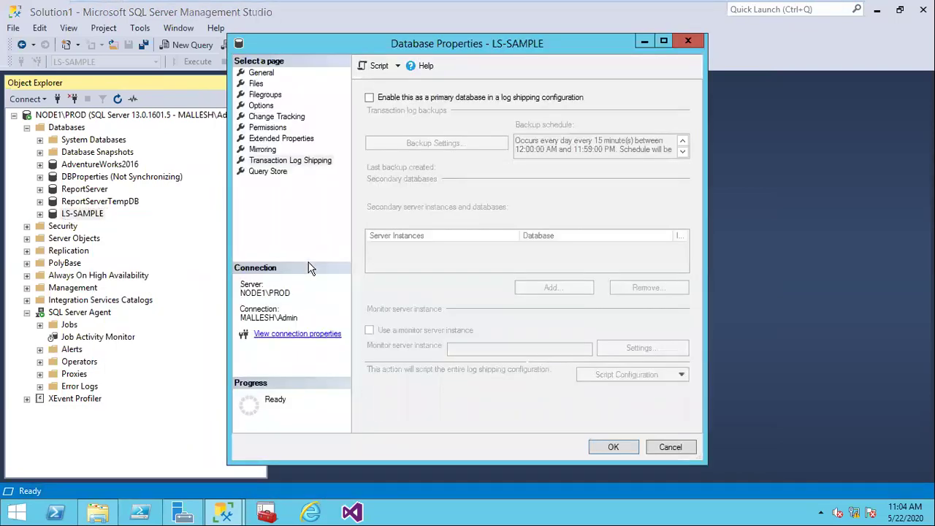
pyautogui.click(371, 98)
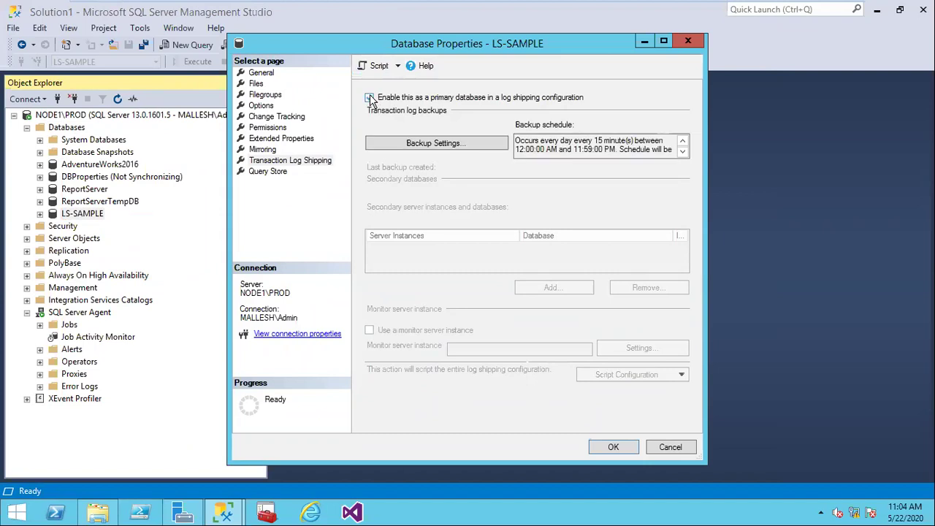
pyautogui.click(432, 144)
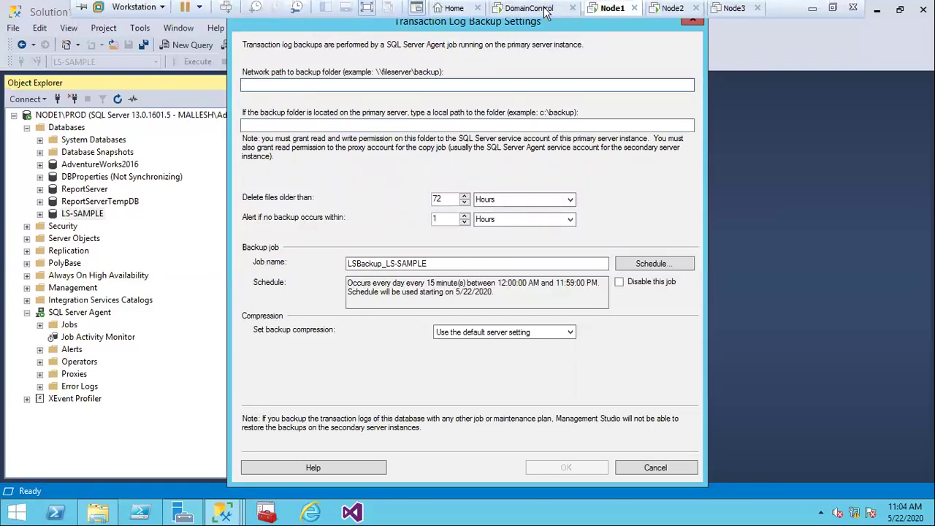
# - Switch to File Explorer and share the C:\LS-BKP folder on the network
pyautogui.click(97, 512)
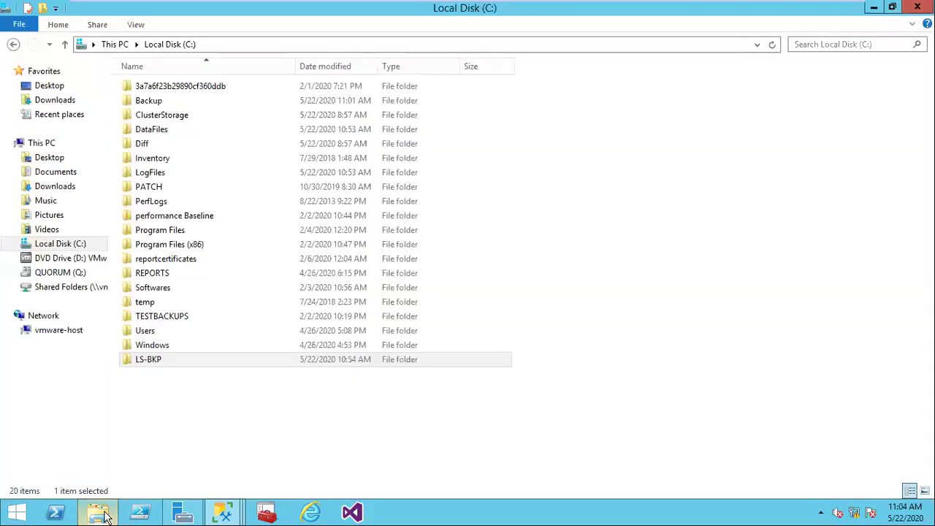
pyautogui.rightClick(155, 365)
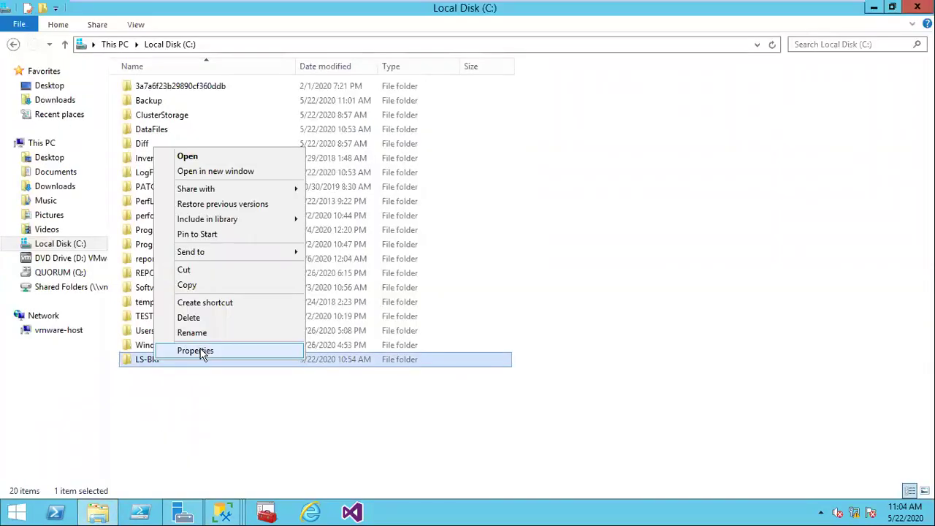
pyautogui.click(195, 351)
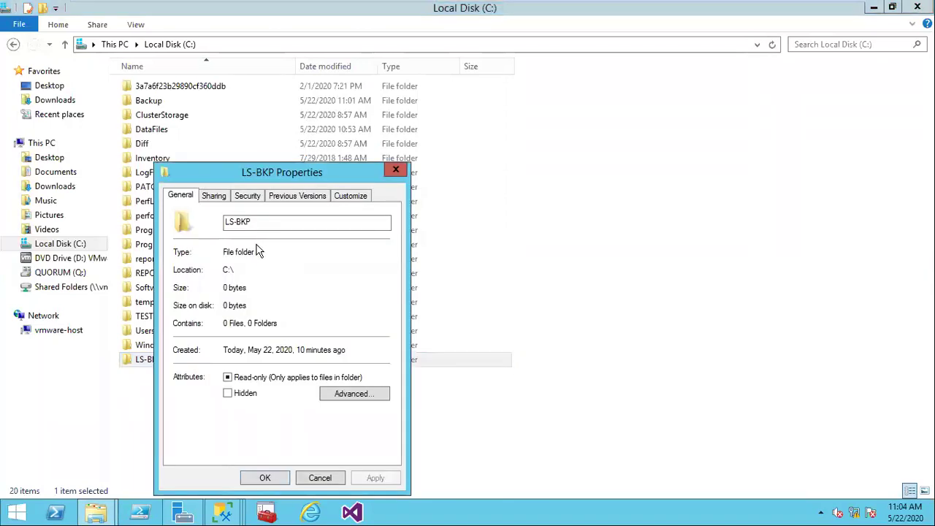
pyautogui.click(215, 197)
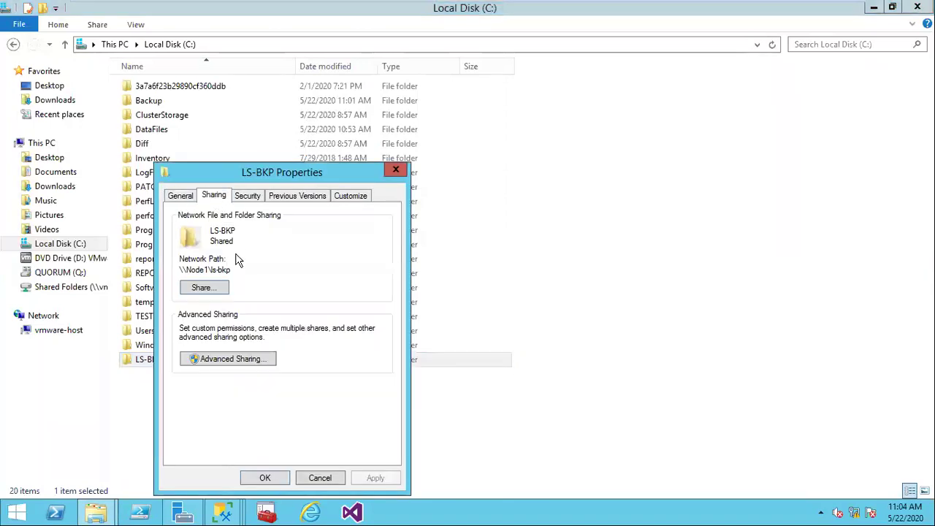
pyautogui.click(205, 290)
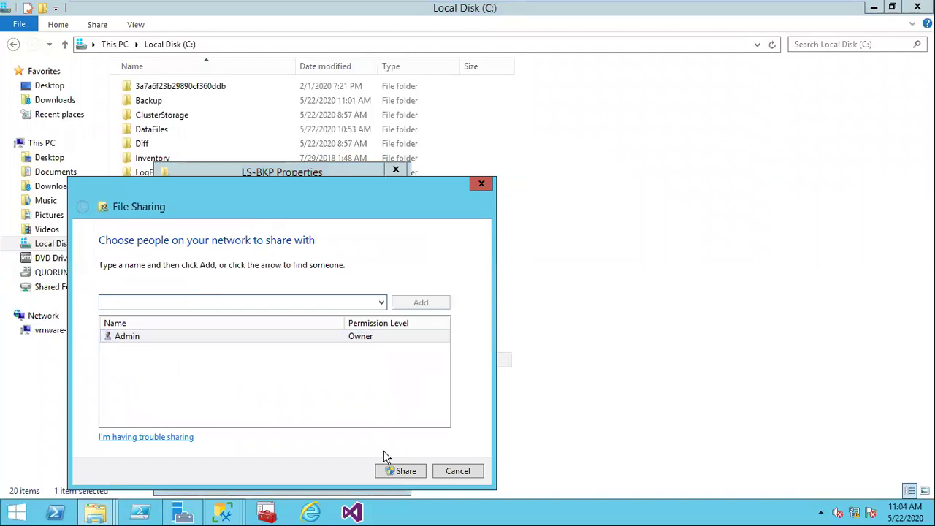
pyautogui.click(406, 474)
# - Open the shared LS-BKP folder, copy its network path and close the sharing and properties dialogs
pyautogui.doubleClick(148, 328)
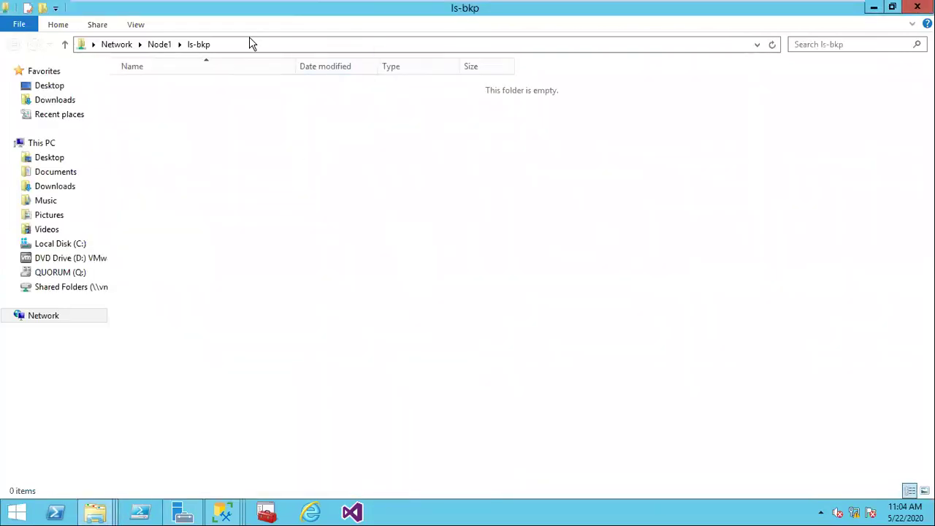
pyautogui.click(243, 44)
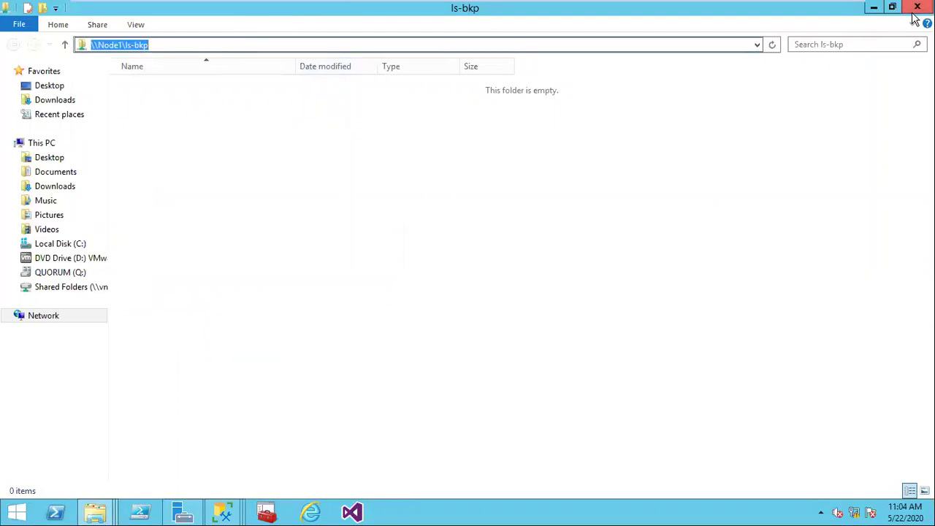
pyautogui.click(873, 9)
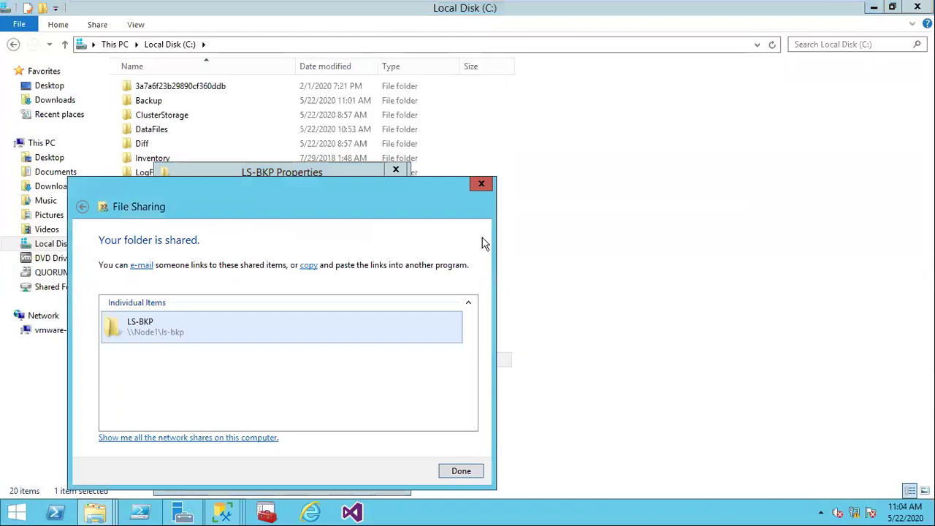
pyautogui.click(478, 187)
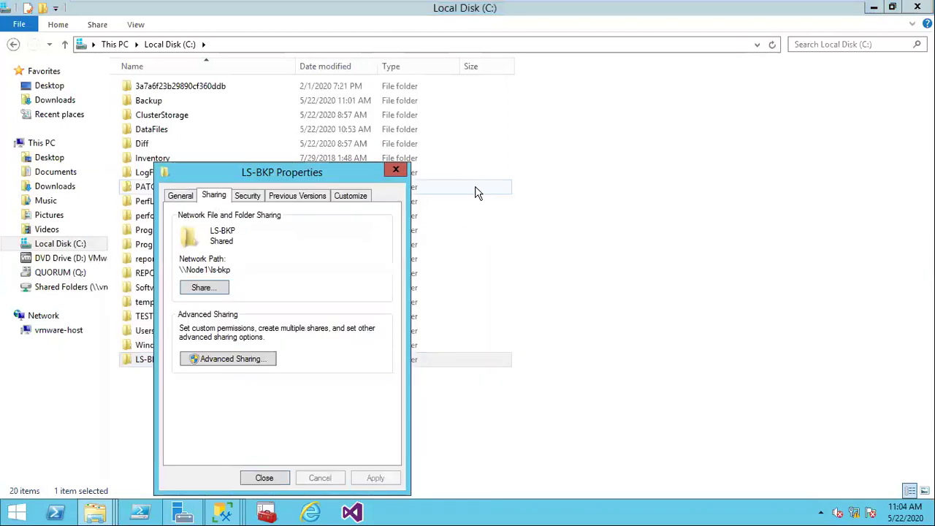
pyautogui.click(397, 171)
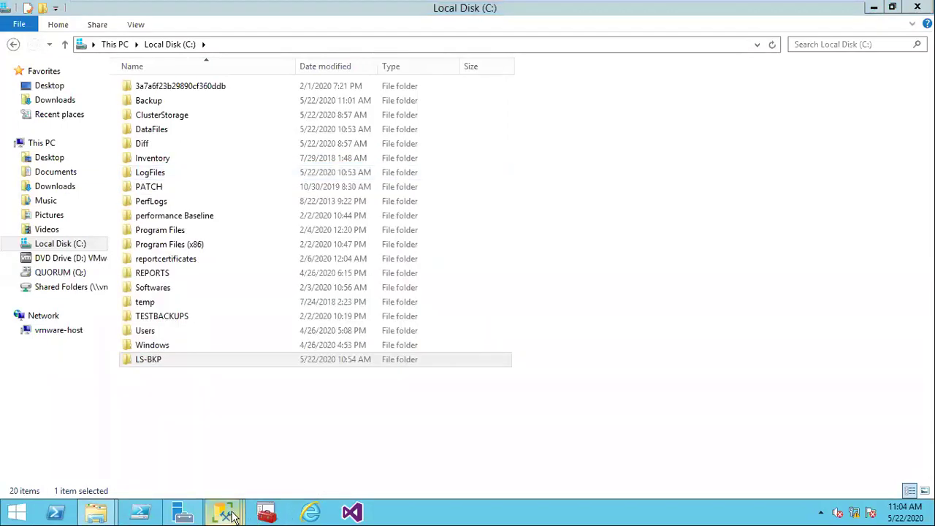
# - Return to the transaction log backup settings and set the network path to the backup folder to \\Node1\ls-bkp
pyautogui.moveTo(223, 511)
pyautogui.click(378, 445)
pyautogui.click(259, 83)
pyautogui.write('\\Node1\\ls-bkp')
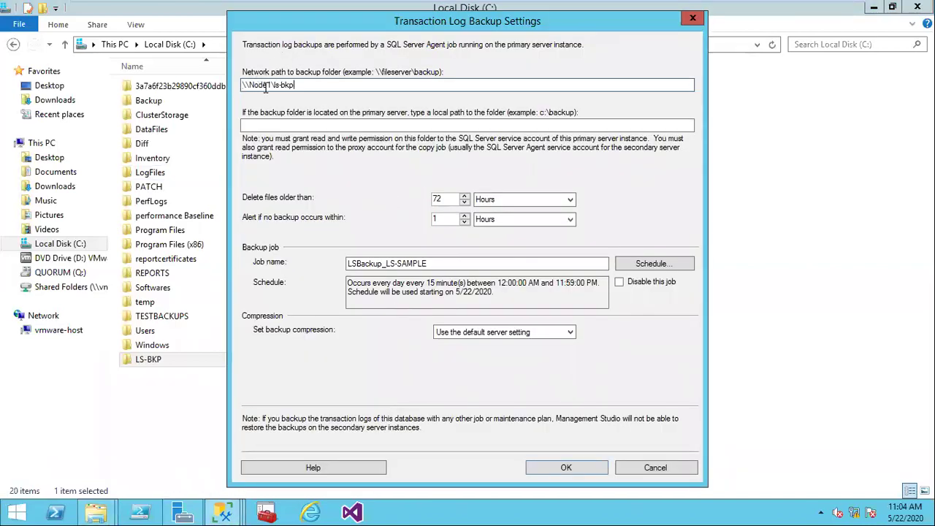
# - Copy the LS-BKP folder's local path from File Explorer and set the primary server's local backup path to C:\LS-BKP
pyautogui.click(267, 126)
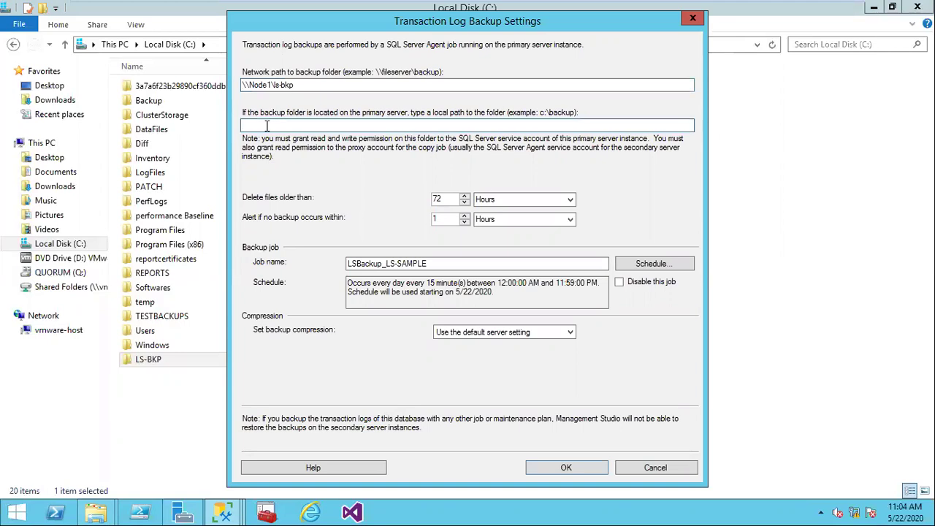
pyautogui.write('C:\\LS-BKP')
pyautogui.doubleClick(148, 359)
pyautogui.click(273, 47)
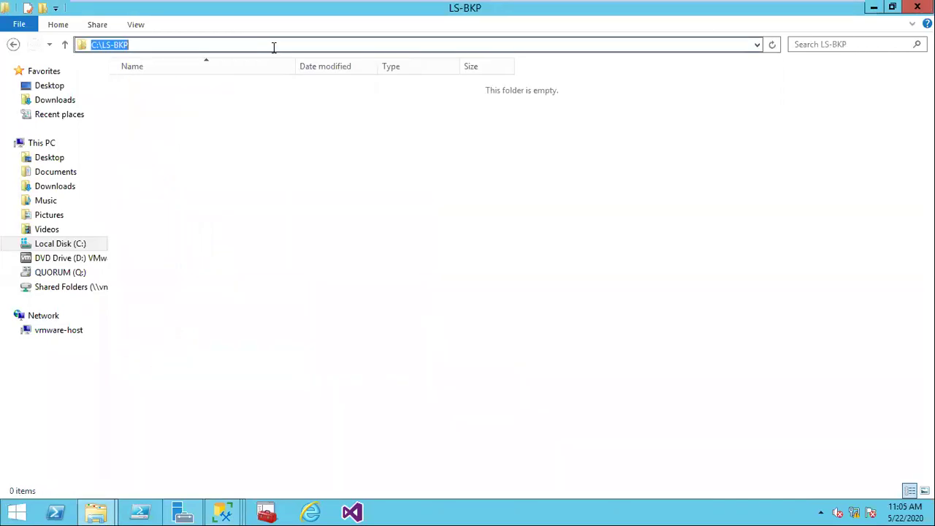
pyautogui.hotkey('alt', 'Tab')
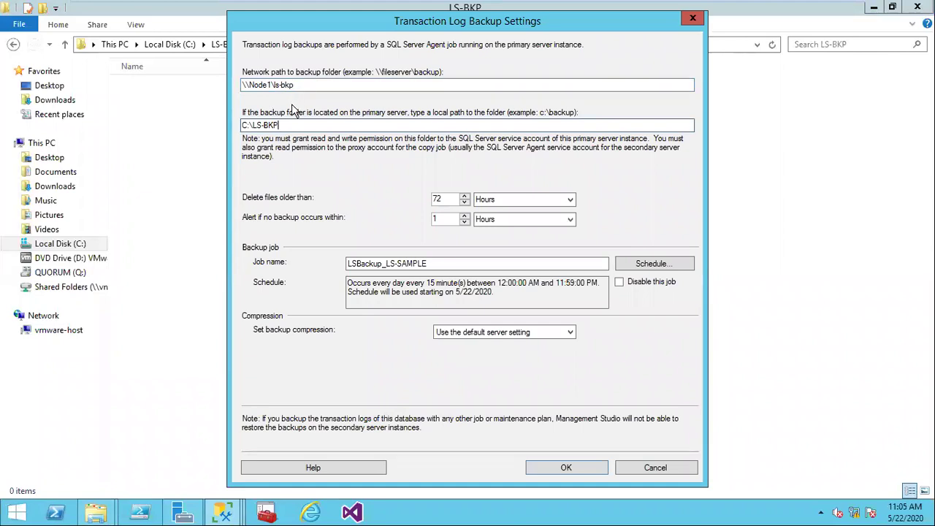
pyautogui.moveTo(282, 125); pyautogui.dragTo(233, 128)
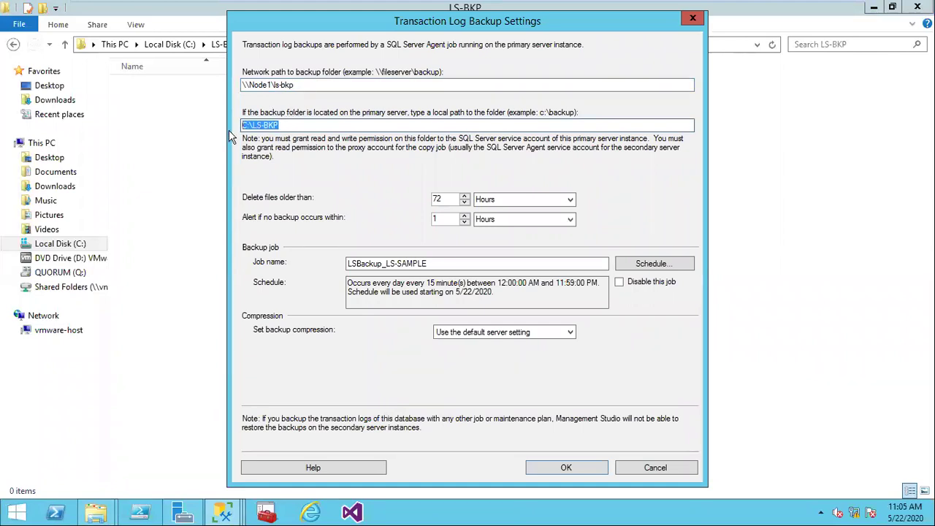
pyautogui.press('Right')
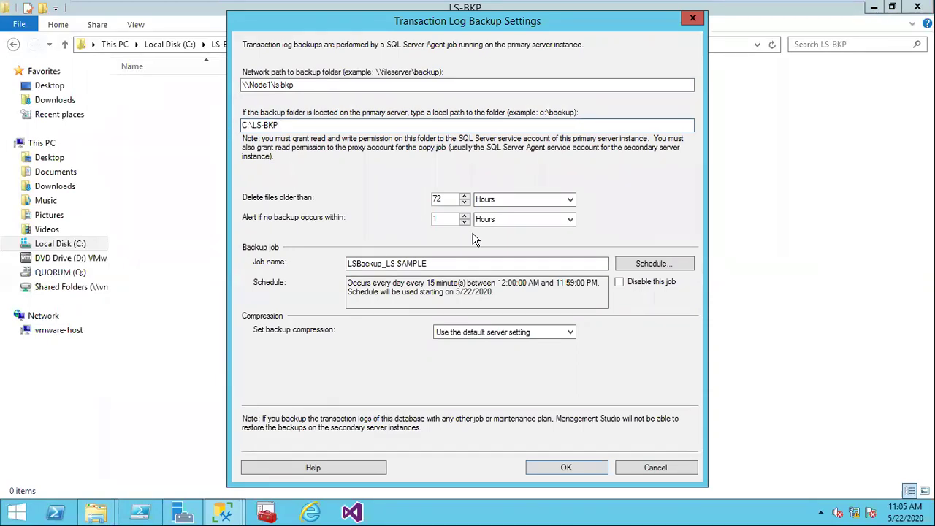
# - Set the backup job schedule to occur every 2 minutes and confirm the transaction log backup settings
pyautogui.click(653, 265)
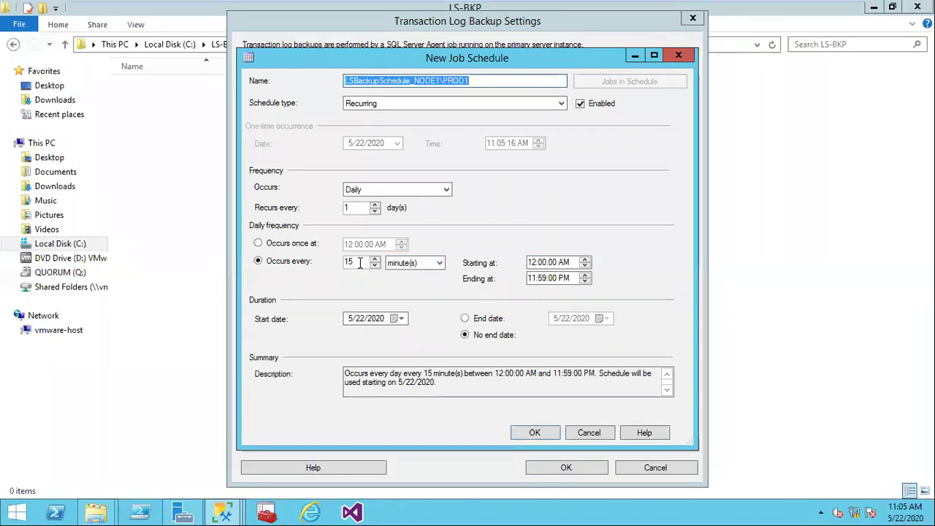
pyautogui.moveTo(359, 263); pyautogui.dragTo(310, 263)
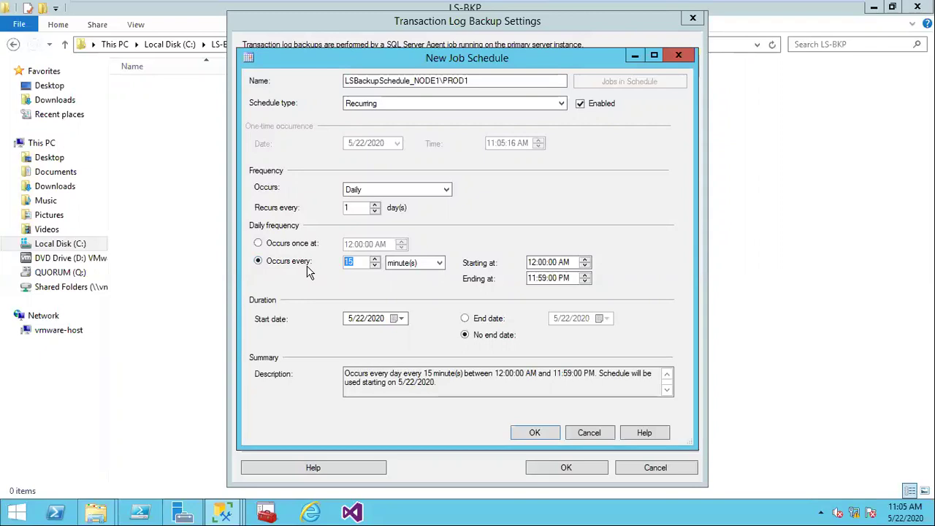
pyautogui.write('2')
pyautogui.click(534, 432)
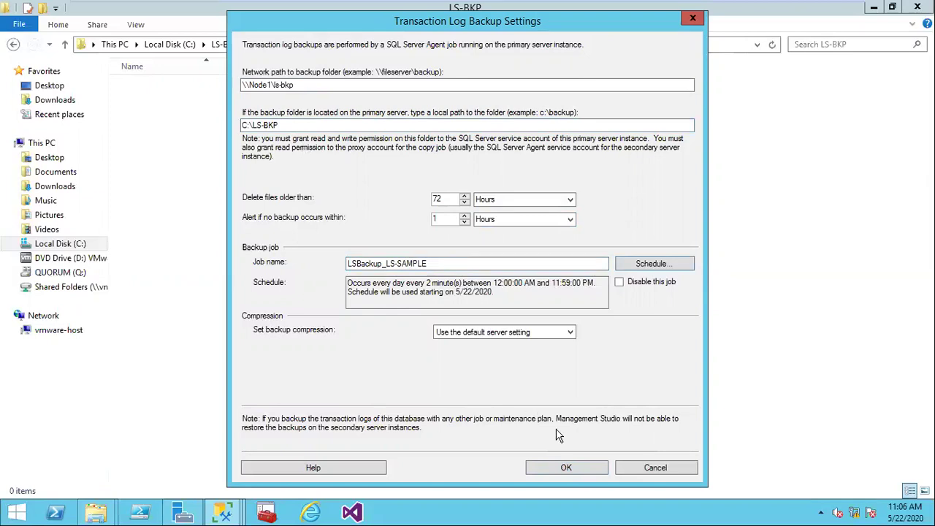
pyautogui.click(565, 471)
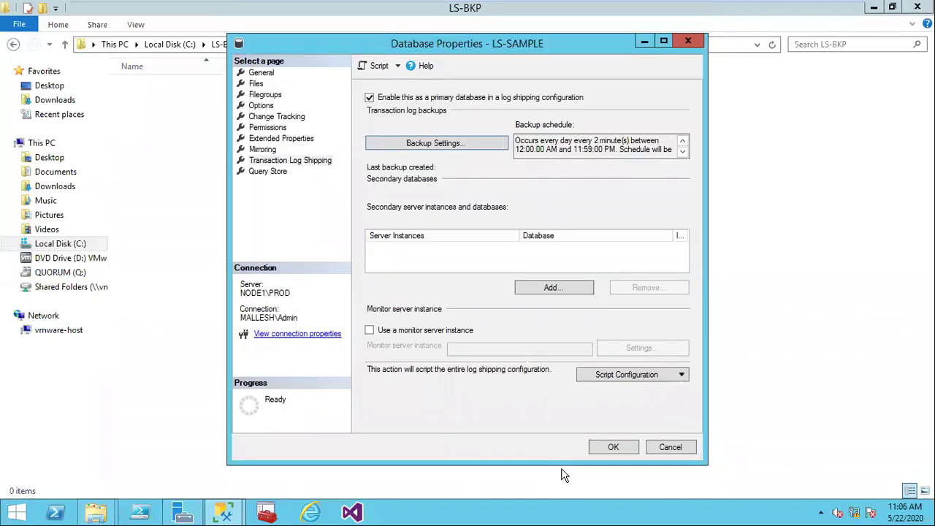
# - Add a secondary database to the log shipping configuration and connect to the secondary server instance NODE2\DR
pyautogui.click(555, 288)
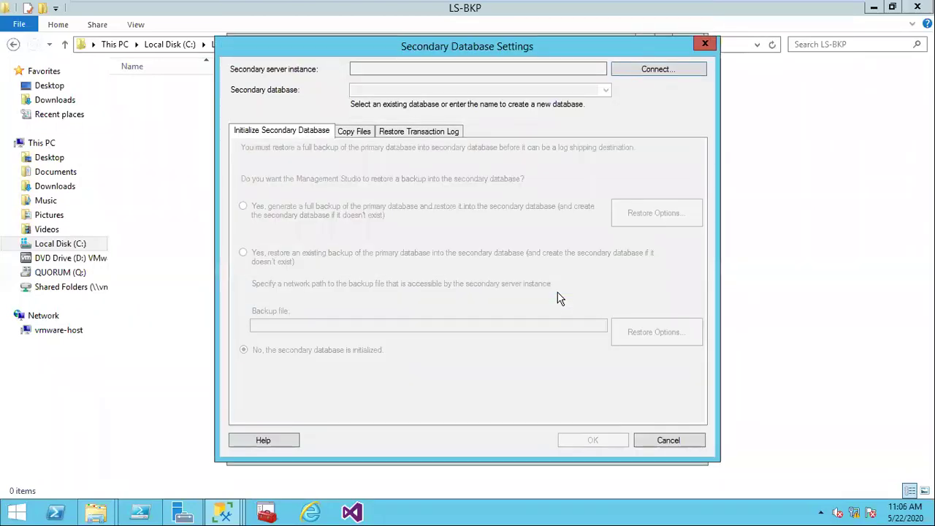
pyautogui.click(647, 71)
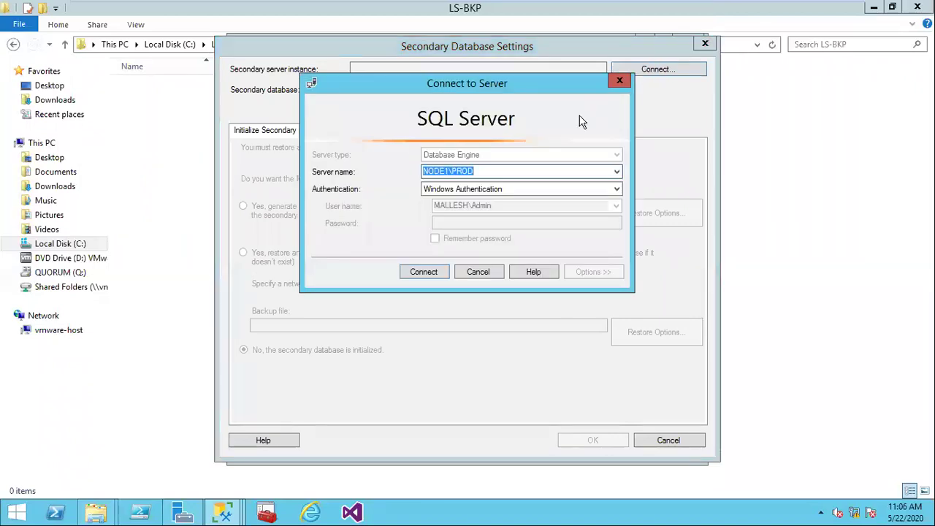
pyautogui.click(616, 172)
pyautogui.click(450, 193)
pyautogui.click(419, 274)
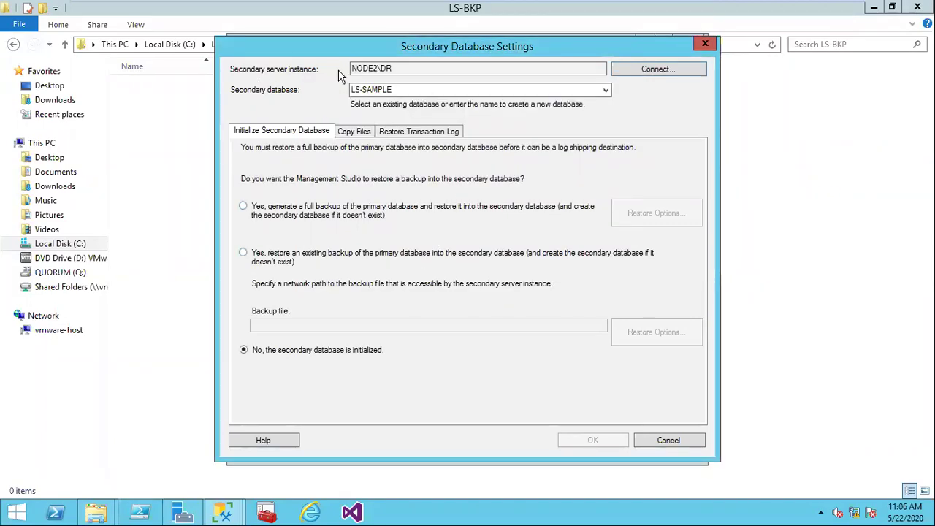
# - Choose LS-SAMPLE as the secondary database, review the initialization options and specify that the secondary database is already initialized
pyautogui.click(606, 90)
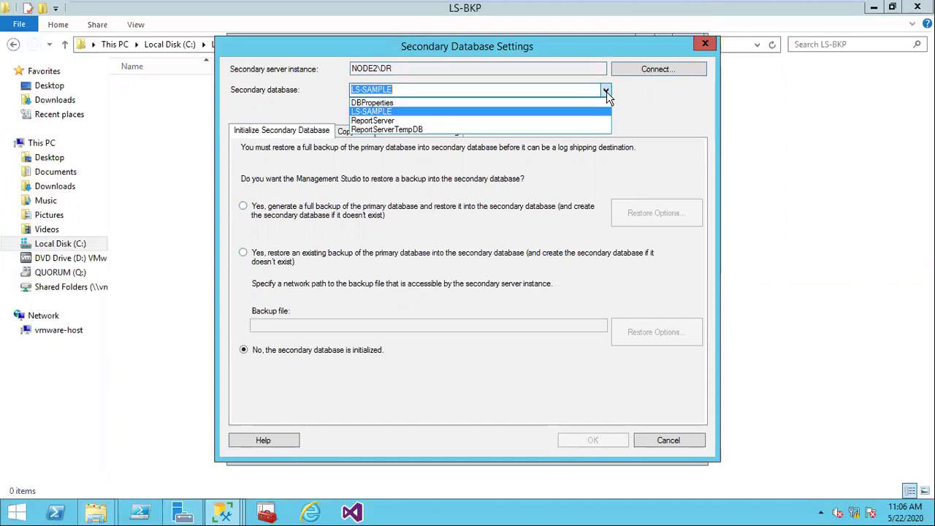
pyautogui.click(365, 114)
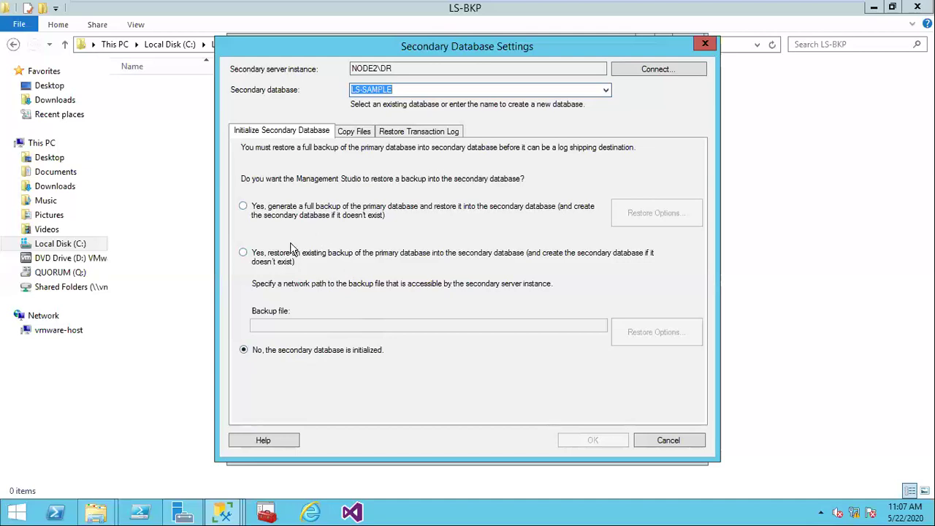
pyautogui.click(243, 207)
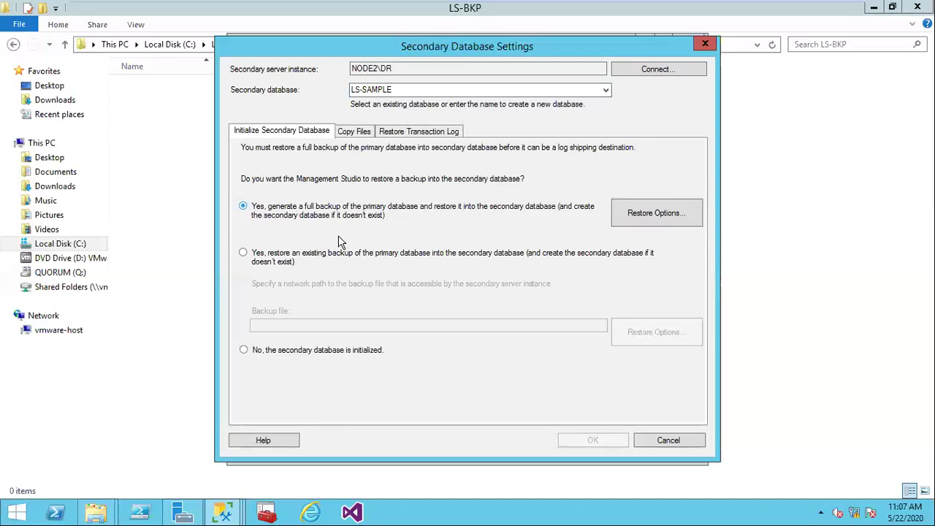
pyautogui.click(325, 257)
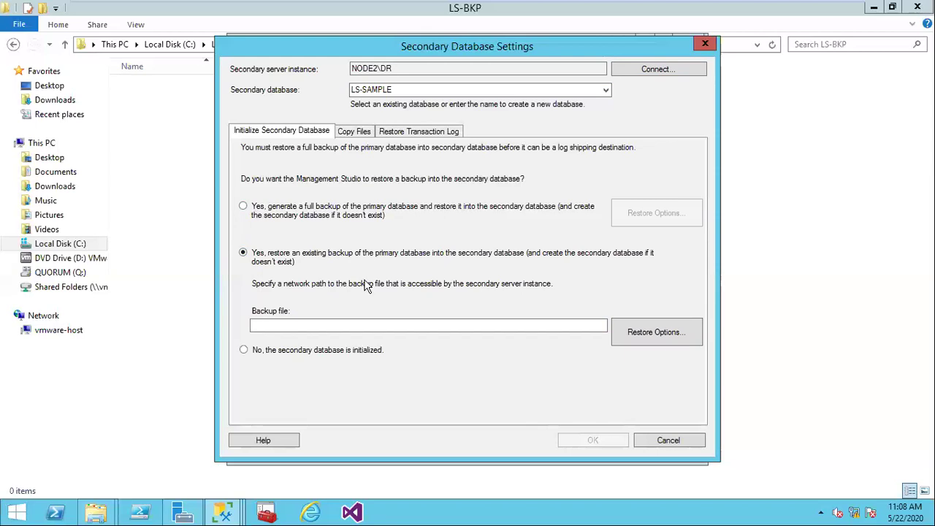
pyautogui.click(276, 356)
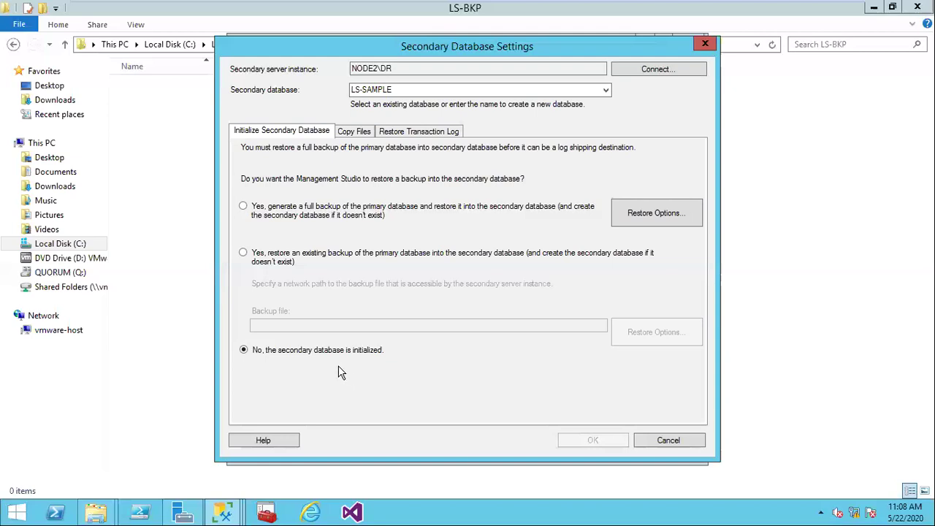
# - Go to the destination folder setting for copied files, and switch to the Node2 machine's File Explorer window showing the C: drive
pyautogui.click(357, 131)
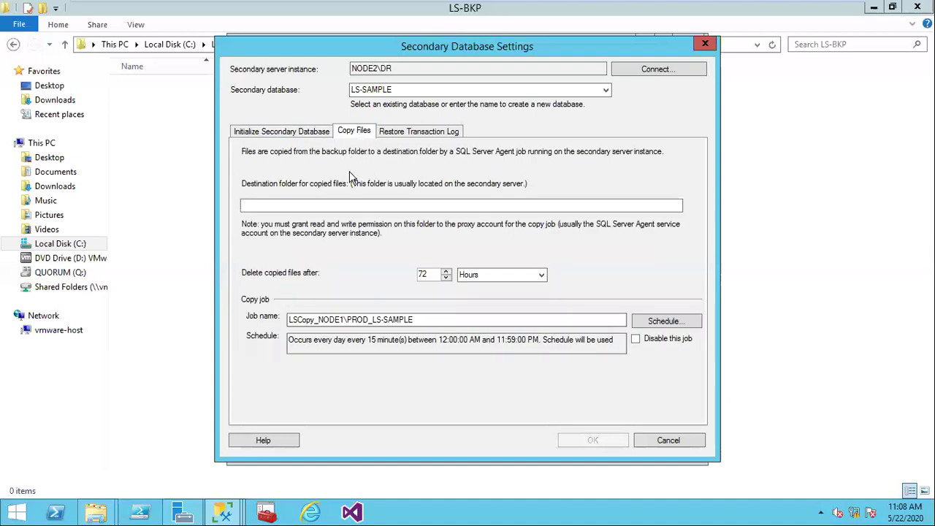
pyautogui.click(325, 208)
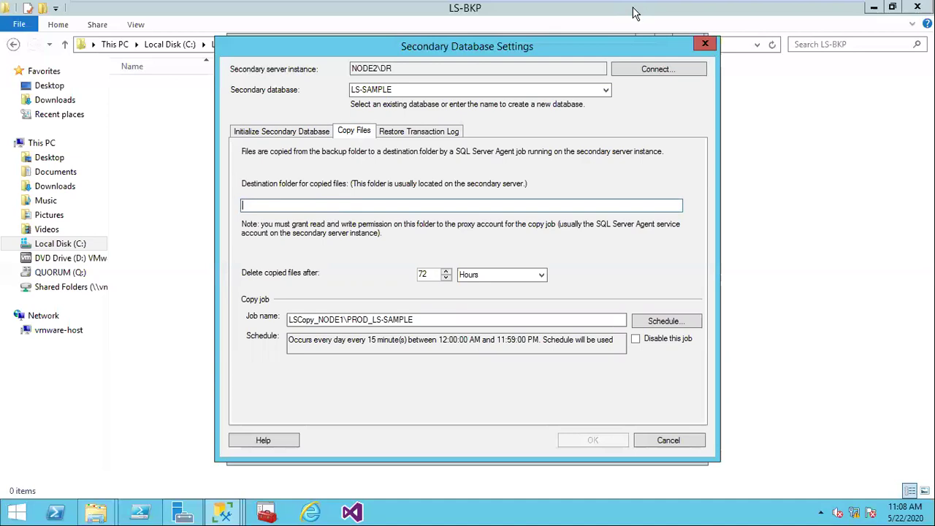
pyautogui.moveTo(646, 13)
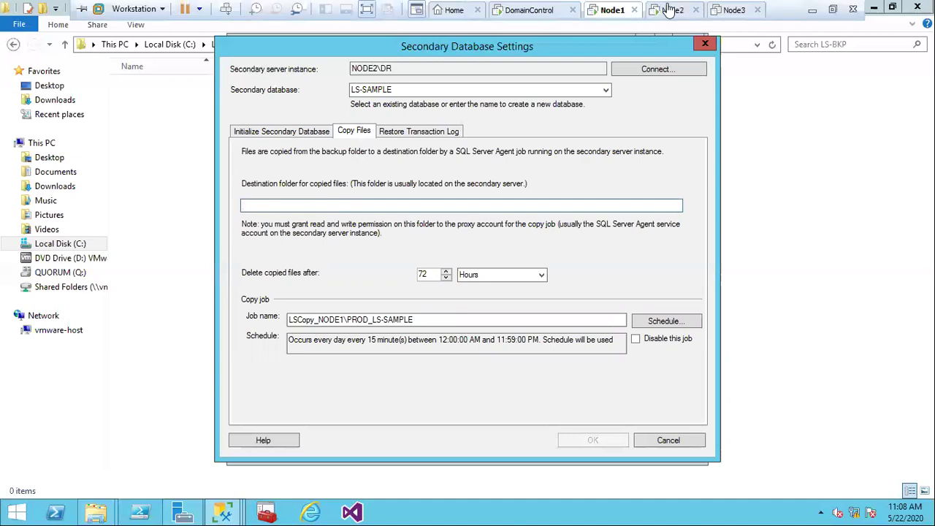
pyautogui.click(671, 4)
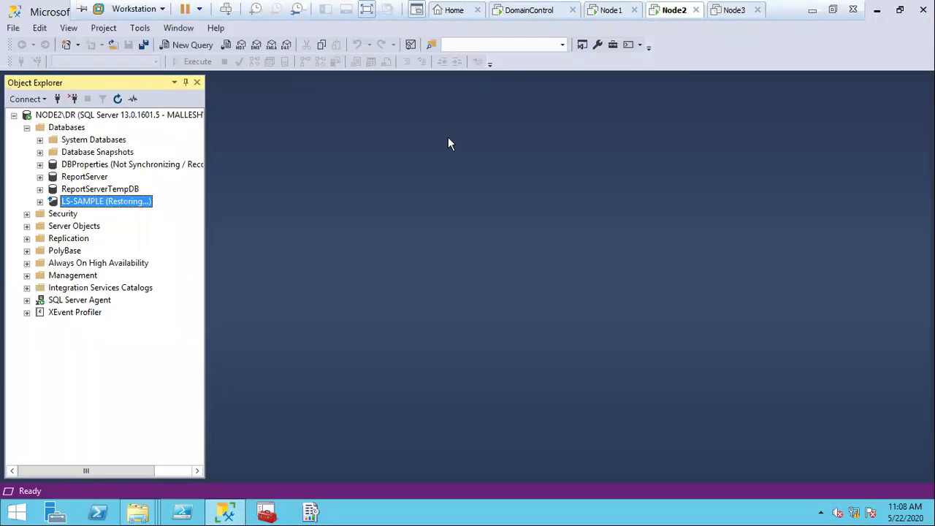
pyautogui.click(137, 511)
pyautogui.click(102, 473)
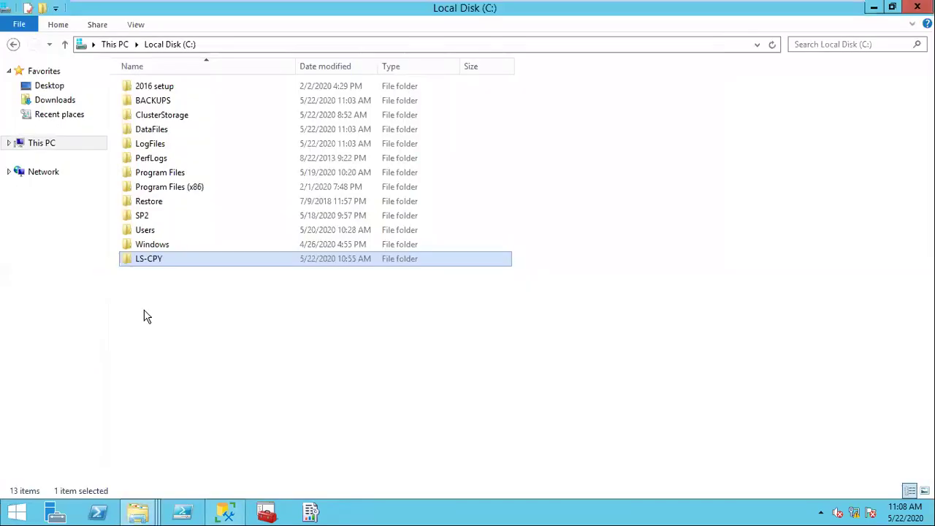
# - Browse the network location and look through the shared folders of vmware-host, including SQL 2012
pyautogui.click(31, 174)
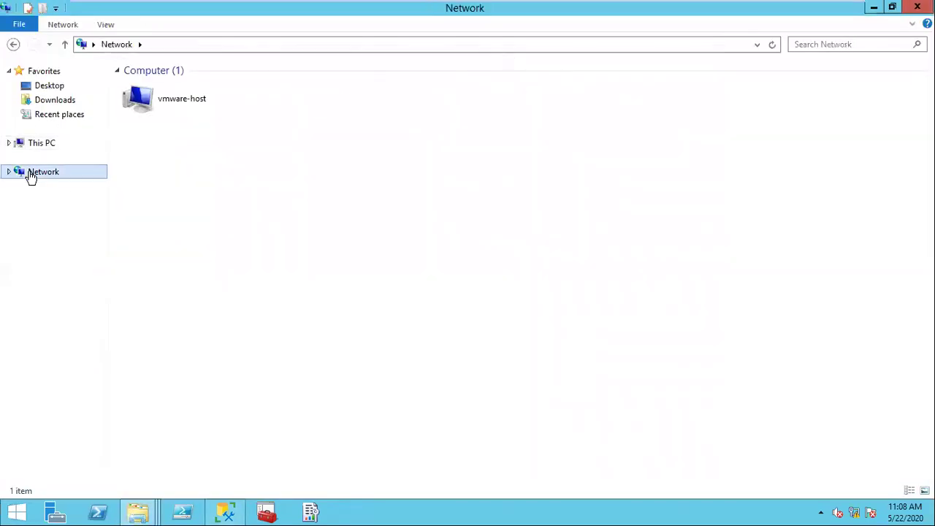
pyautogui.doubleClick(189, 108)
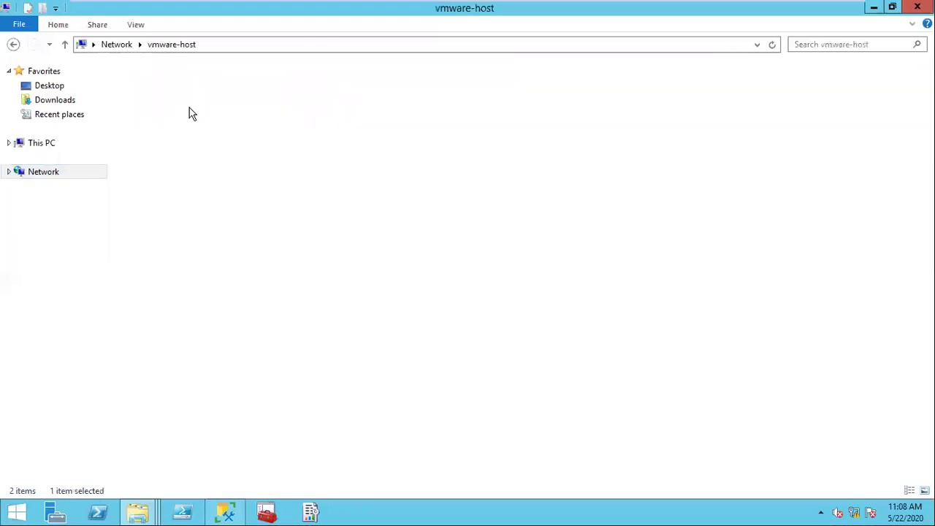
pyautogui.doubleClick(179, 94)
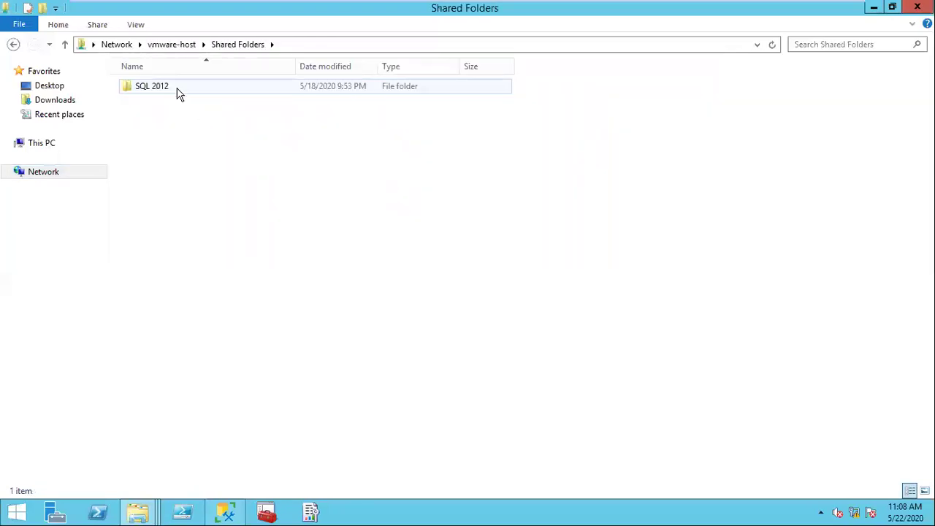
pyautogui.click(13, 44)
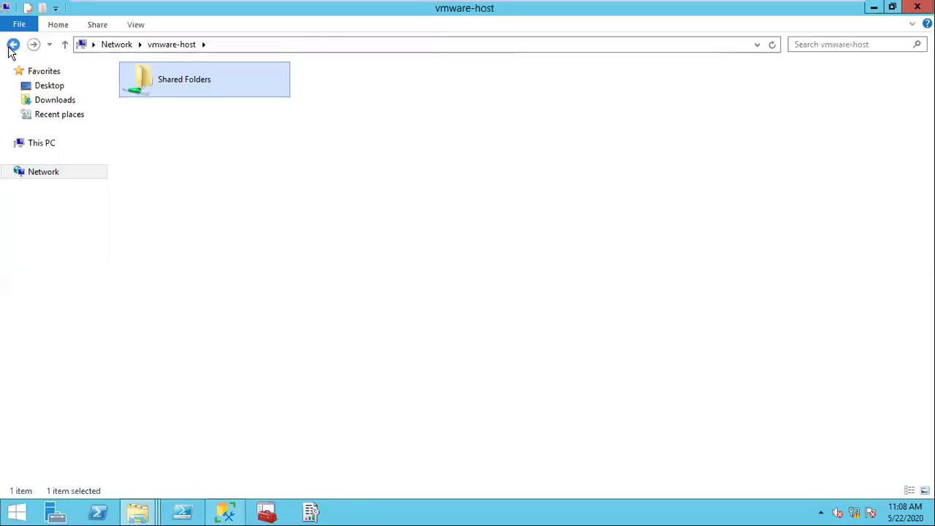
pyautogui.click(14, 45)
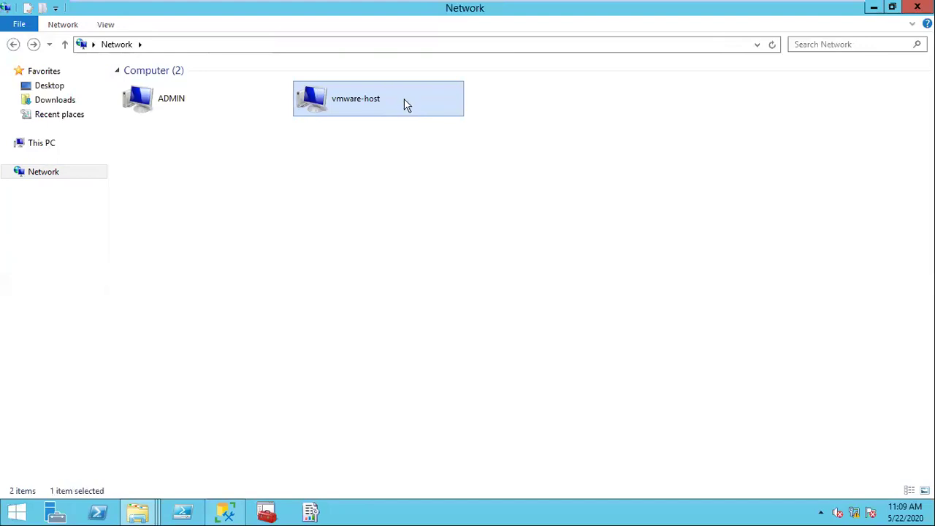
pyautogui.doubleClick(357, 99)
pyautogui.doubleClick(179, 95)
pyautogui.doubleClick(179, 94)
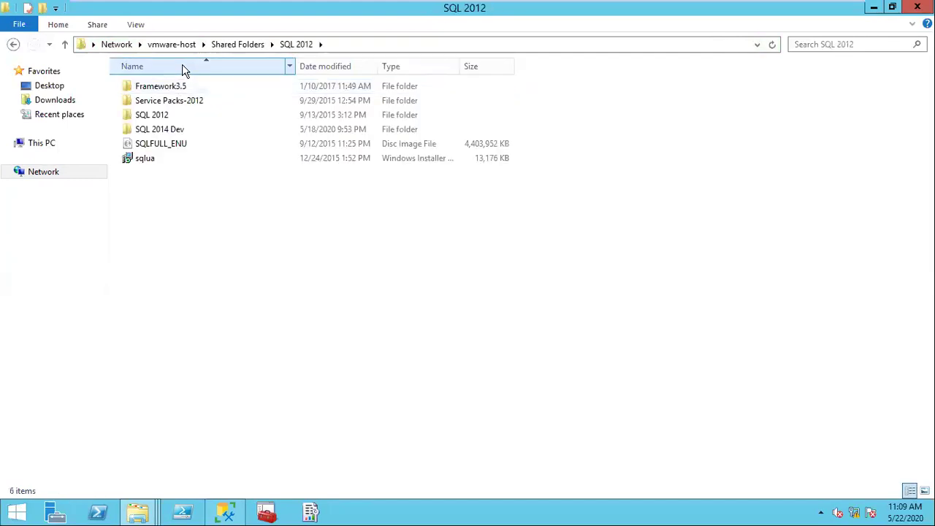
pyautogui.click(171, 45)
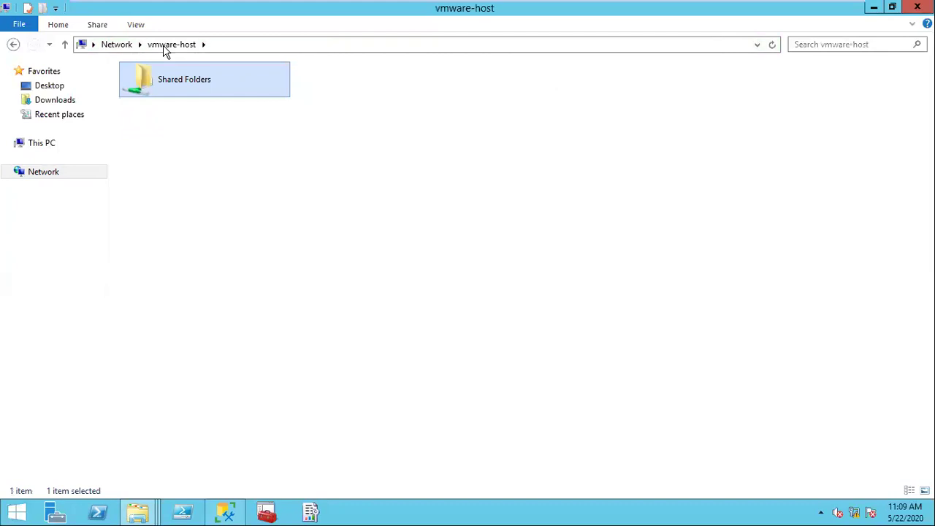
pyautogui.doubleClick(182, 87)
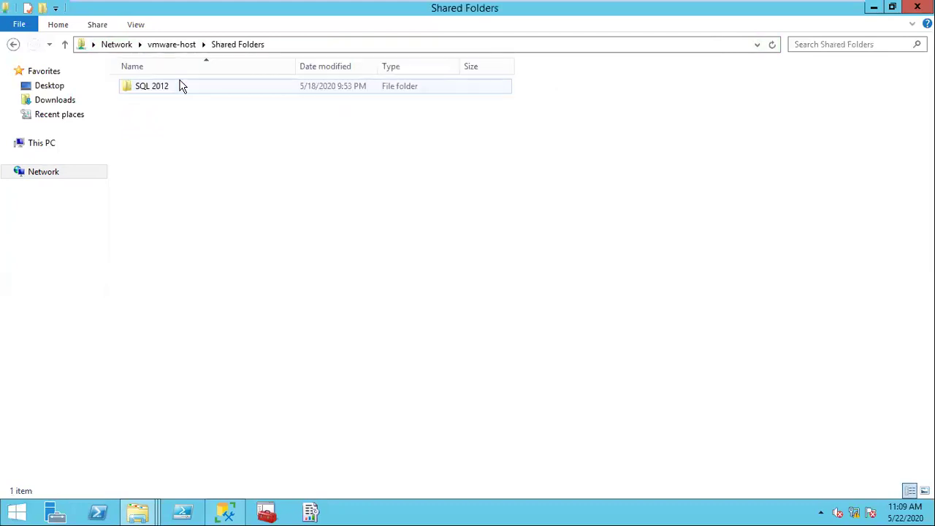
# - Try to open the ADMIN computer on the network, cancel the credentials request, and return to the C: drive
pyautogui.click(117, 44)
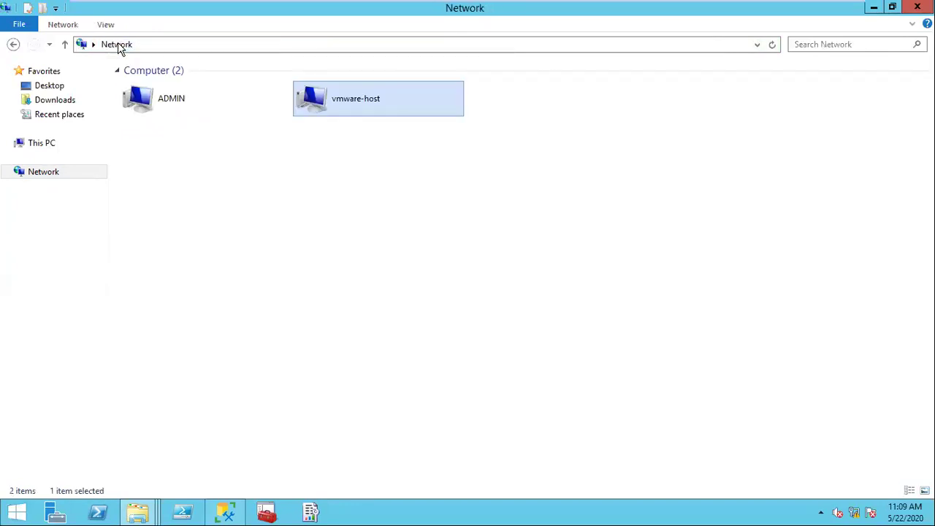
pyautogui.doubleClick(164, 99)
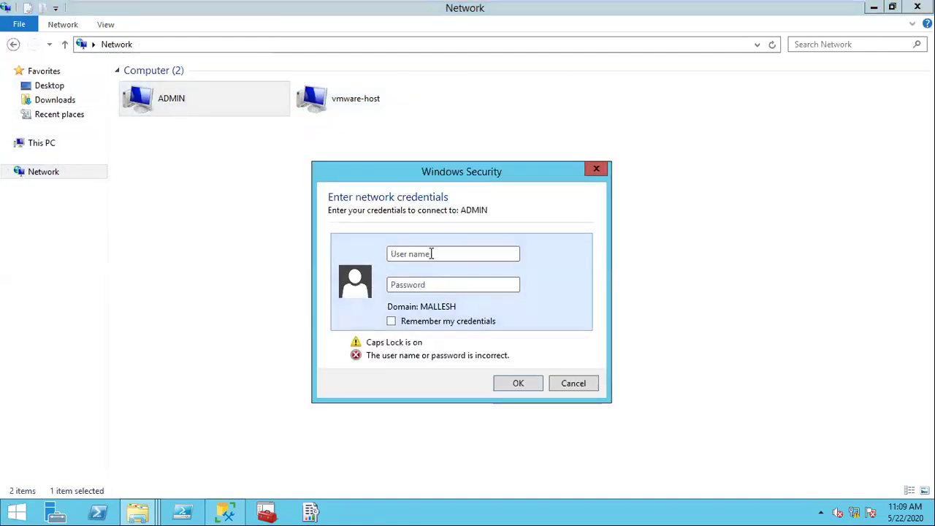
pyautogui.click(567, 385)
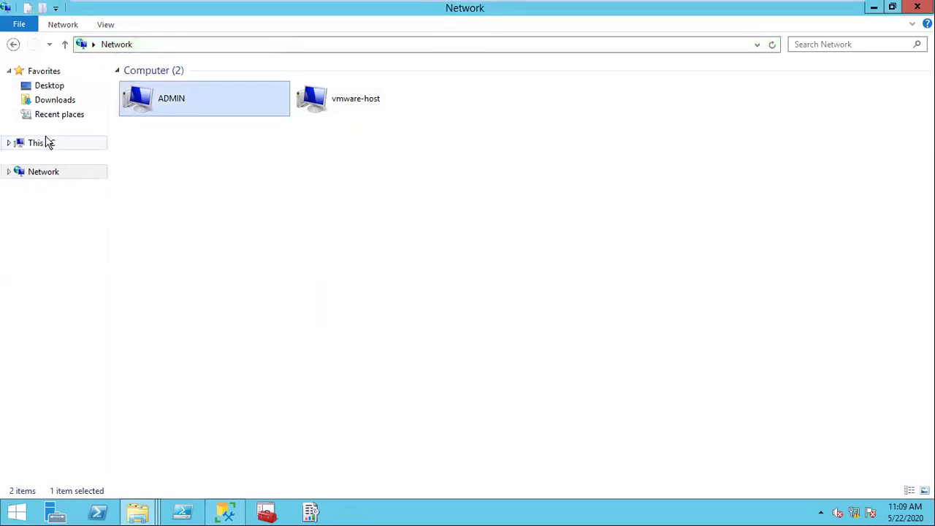
pyautogui.click(9, 143)
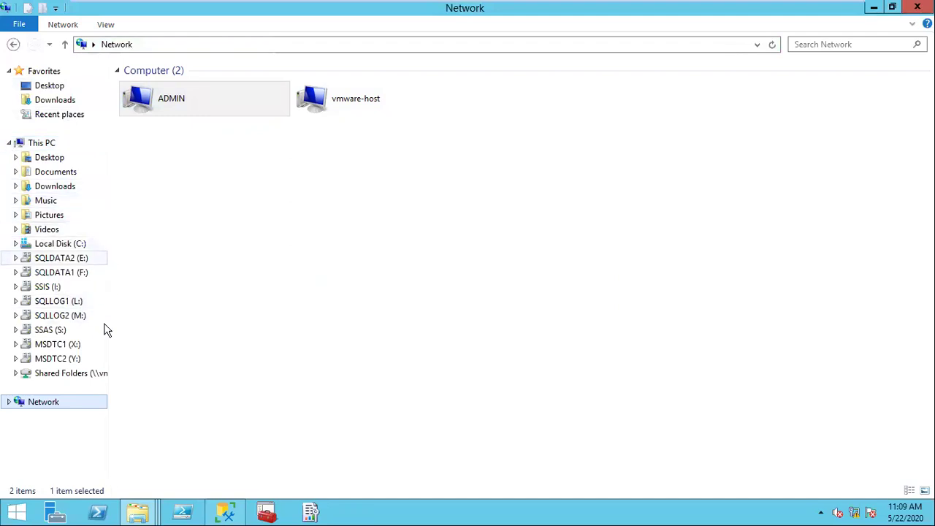
pyautogui.click(15, 374)
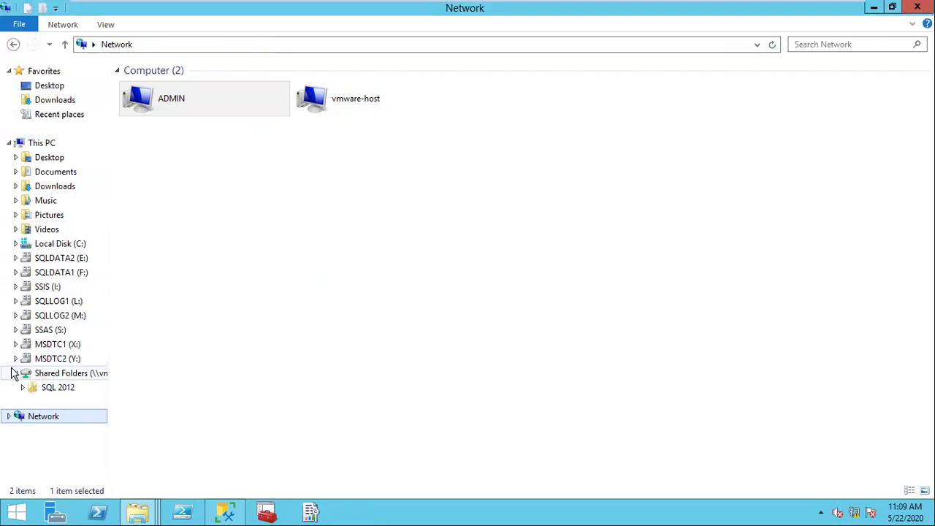
pyautogui.click(57, 247)
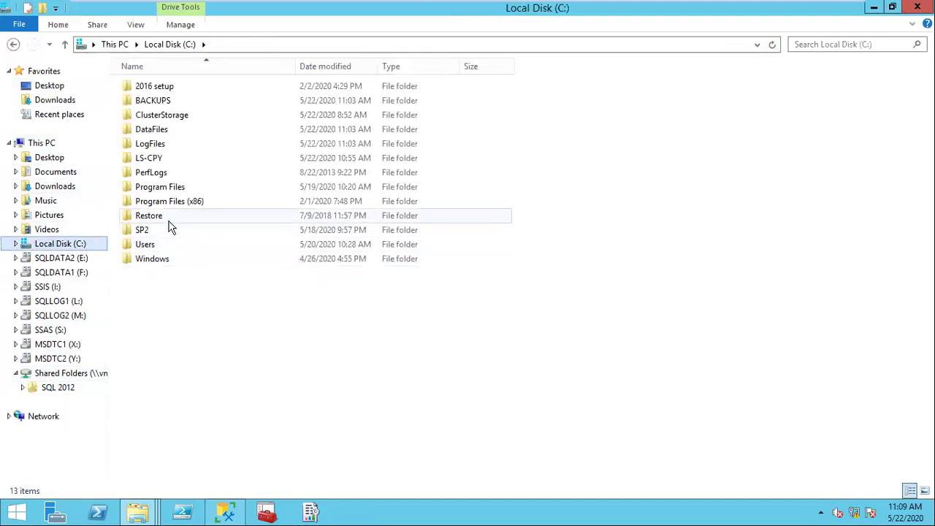
pyautogui.rightClick(166, 160)
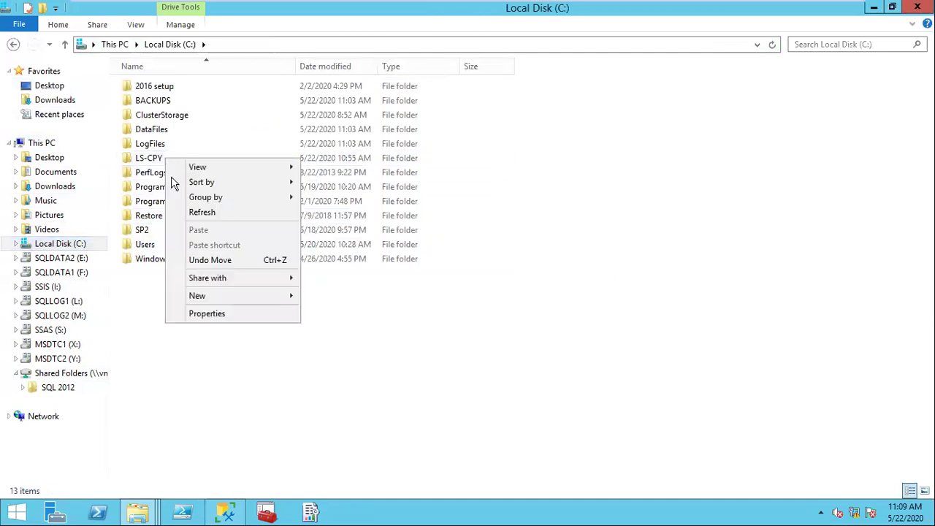
pyautogui.click(215, 320)
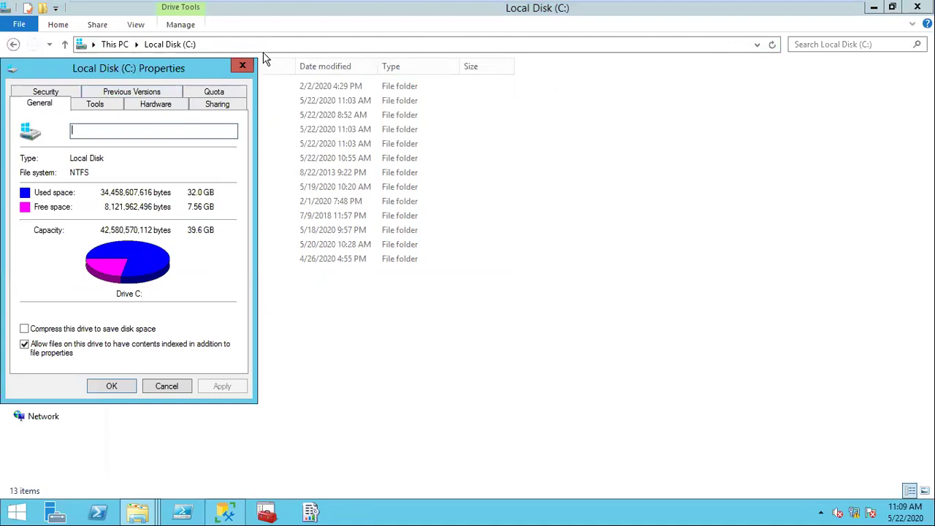
pyautogui.click(244, 67)
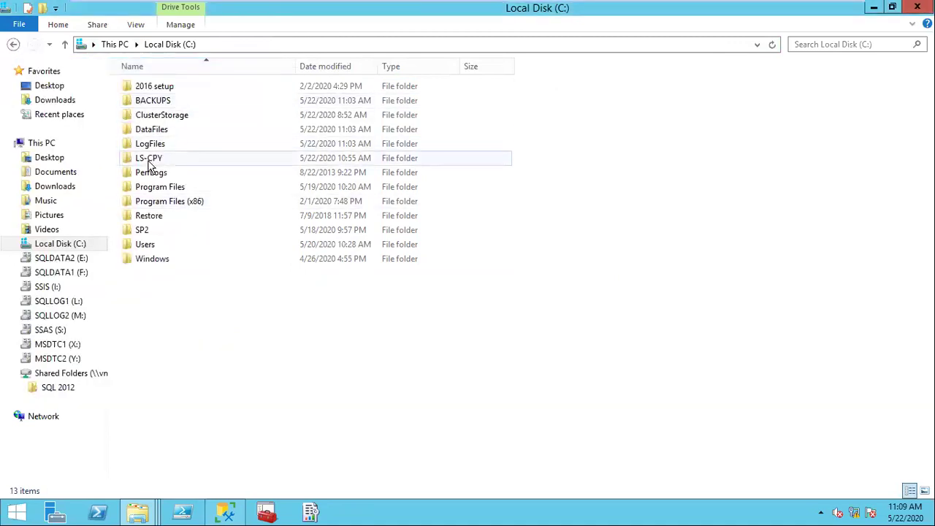
# - Look up the network path of the LS-CPY folder on C: in its sharing properties and select the path text
pyautogui.click(150, 162)
pyautogui.rightClick(149, 165)
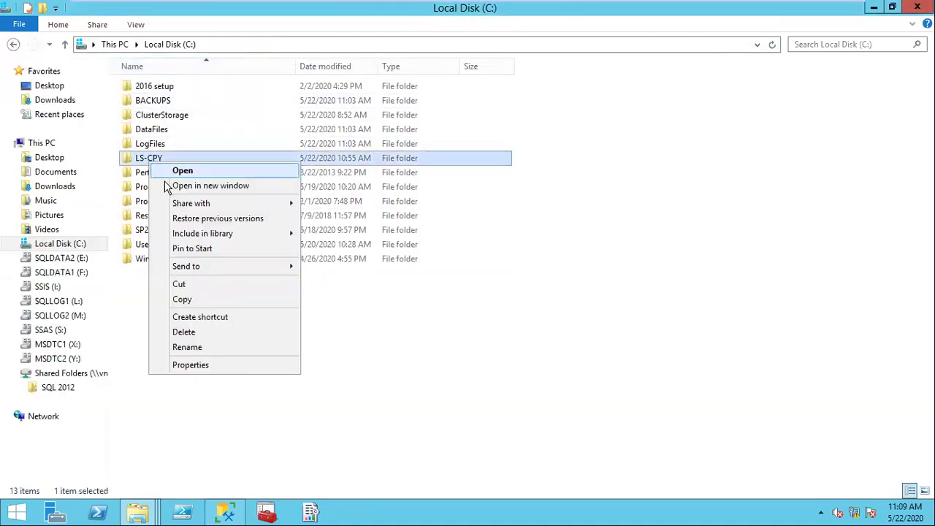
pyautogui.click(191, 365)
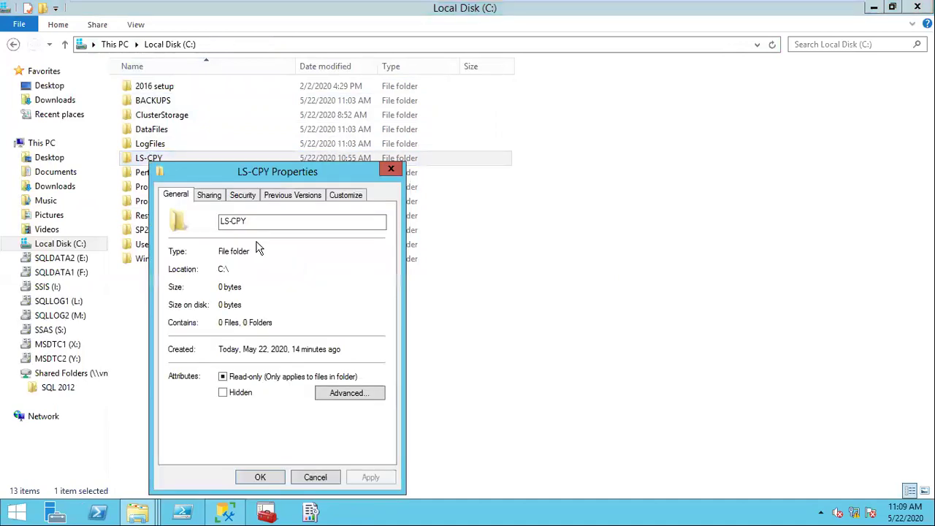
pyautogui.click(210, 195)
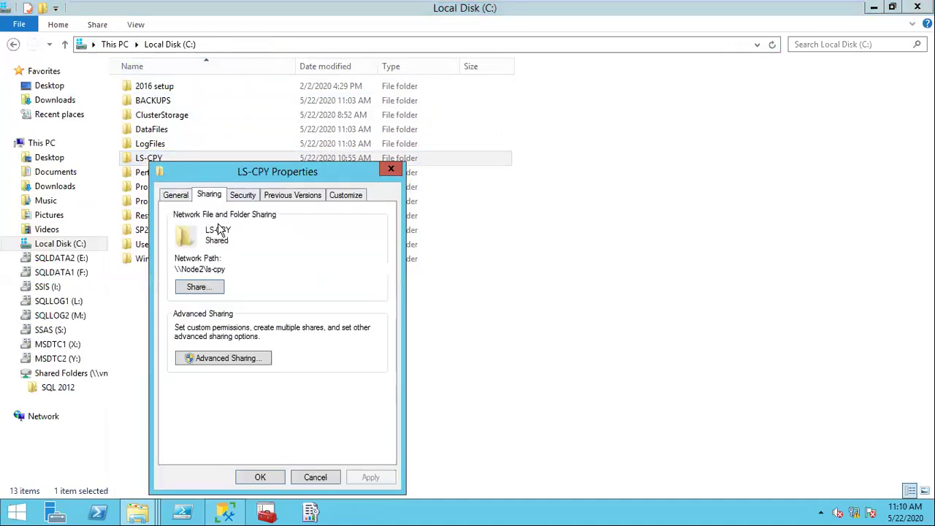
pyautogui.doubleClick(212, 268)
pyautogui.click(227, 269)
pyautogui.moveTo(226, 270); pyautogui.dragTo(175, 270)
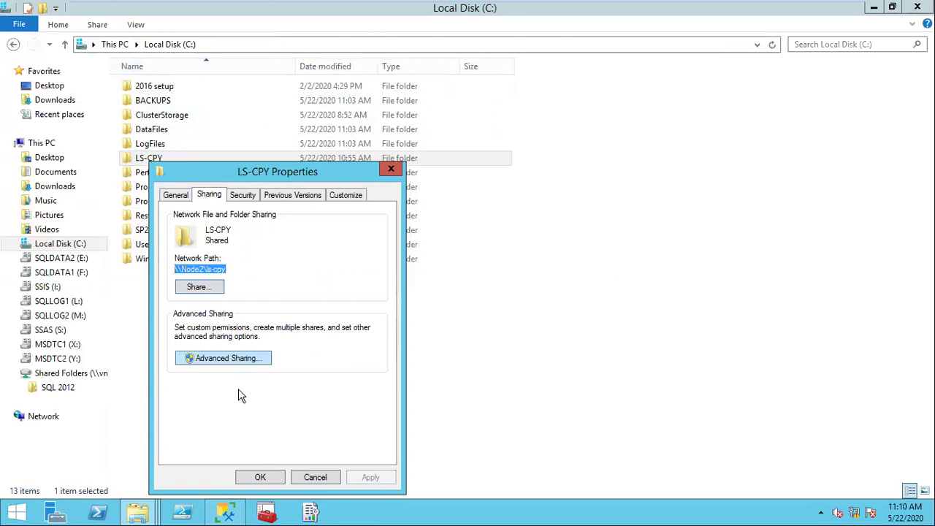
pyautogui.click(267, 478)
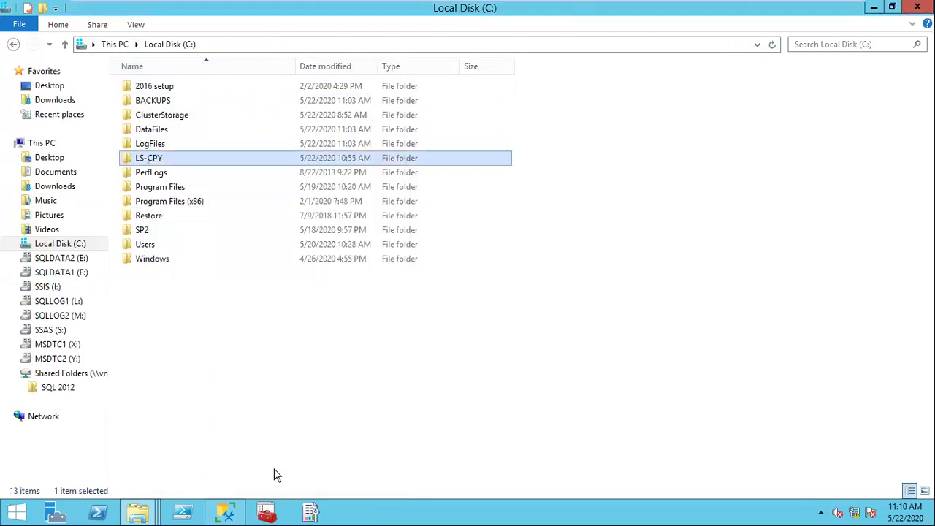
# - Switch back to Node1 and try C:\LS-BKP as the destination folder for copied files, then trim it to C:\LS
pyautogui.click(225, 512)
pyautogui.moveTo(548, 8)
pyautogui.click(612, 9)
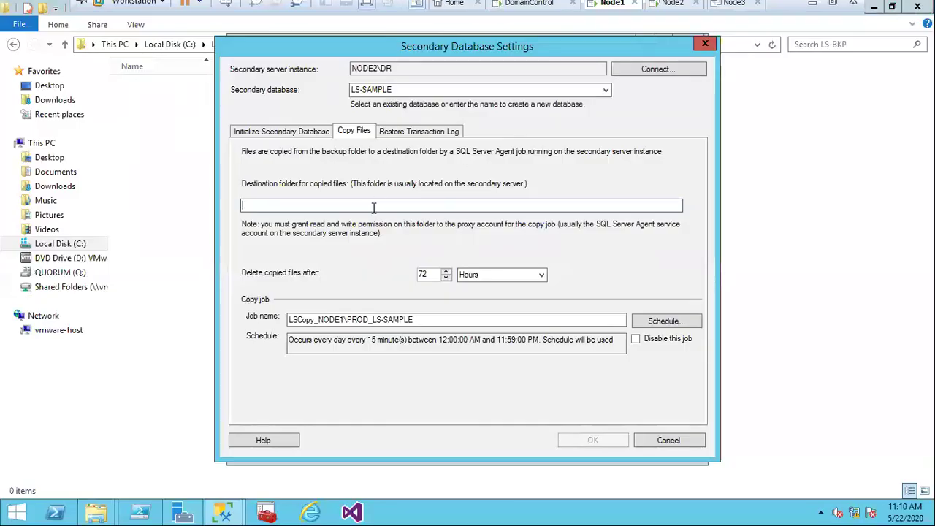
pyautogui.write('C:\\LS-BKP')
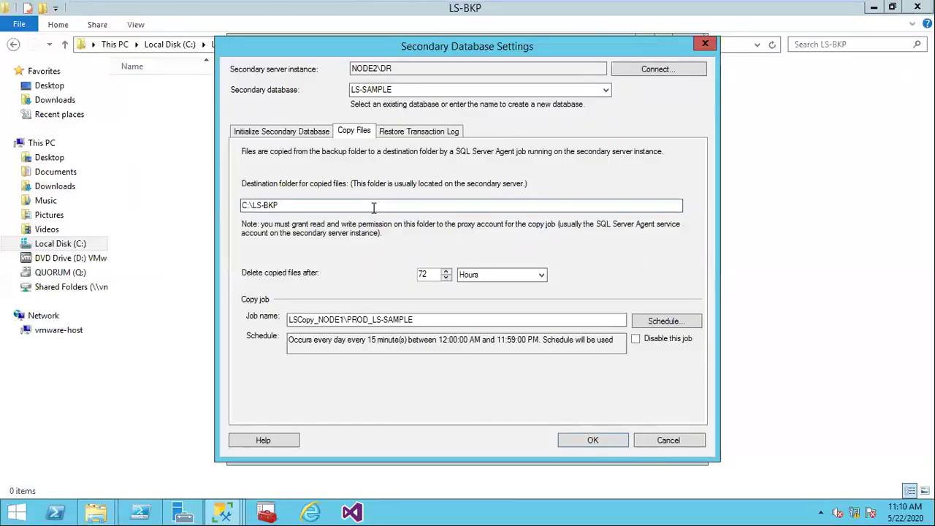
pyautogui.press('BackSpace')
pyautogui.press('BackSpace')
pyautogui.press('BackSpace')
pyautogui.press('BackSpace')
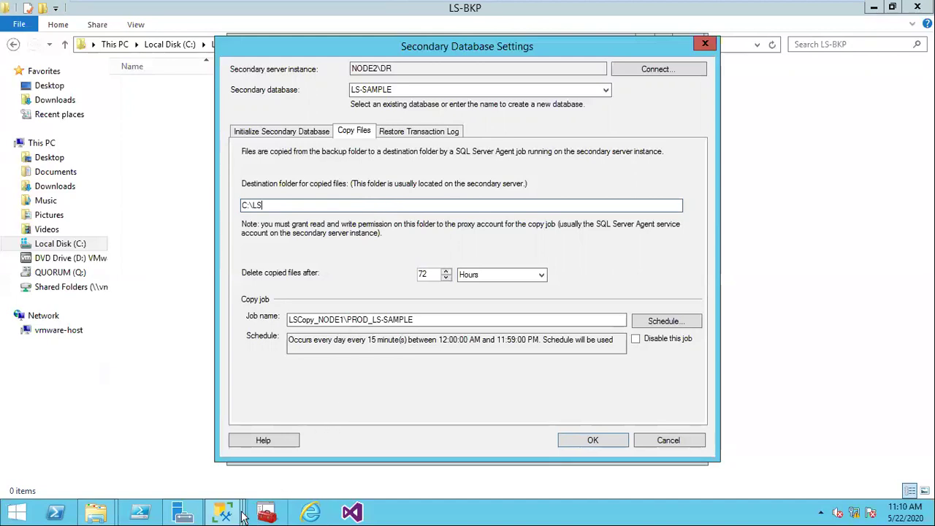
pyautogui.moveTo(226, 512)
pyautogui.click(374, 455)
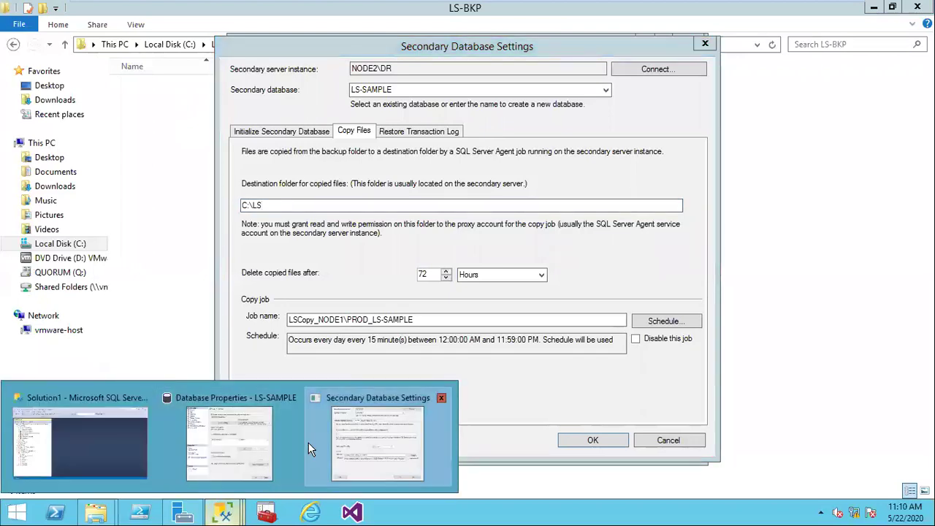
# - Switch to Node2's File Explorer and check the shared network path of LS-CPY again
pyautogui.moveTo(622, 11)
pyautogui.click(672, 10)
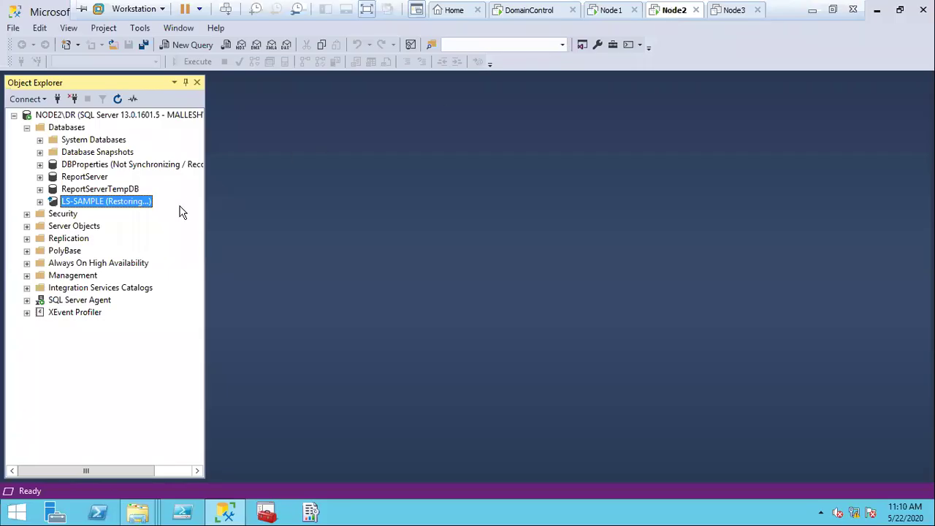
pyautogui.click(137, 511)
pyautogui.click(113, 447)
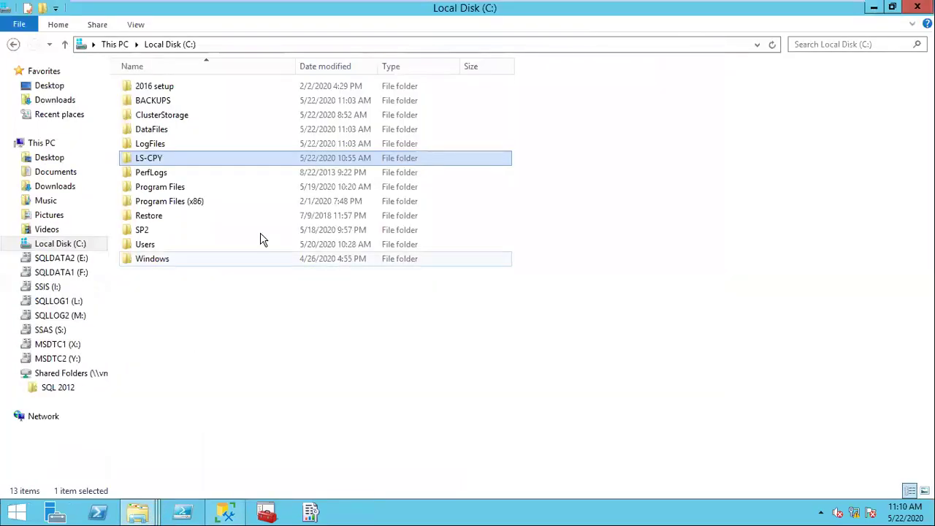
pyautogui.rightClick(166, 159)
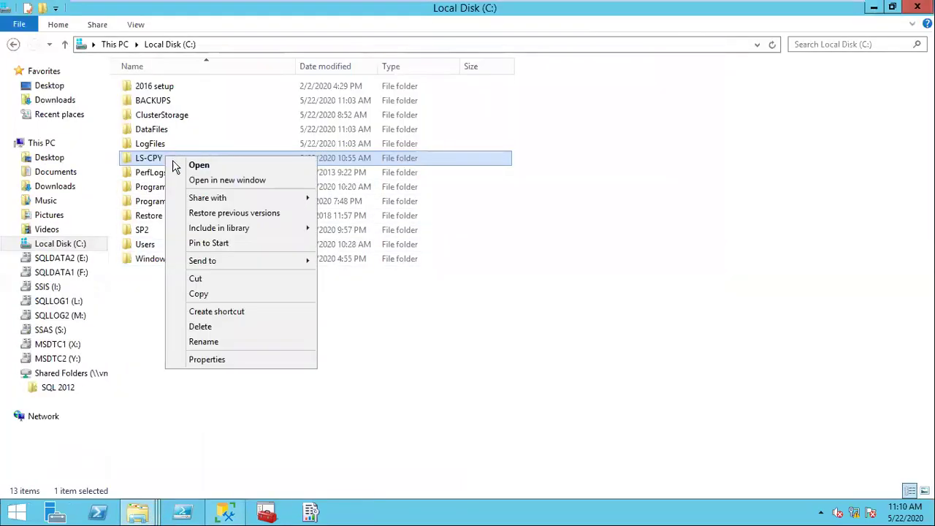
pyautogui.click(218, 359)
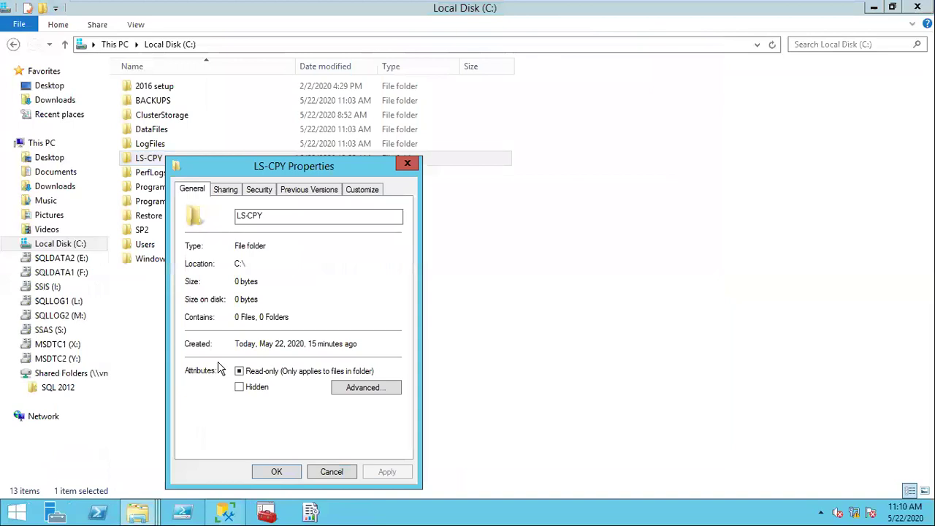
pyautogui.click(227, 190)
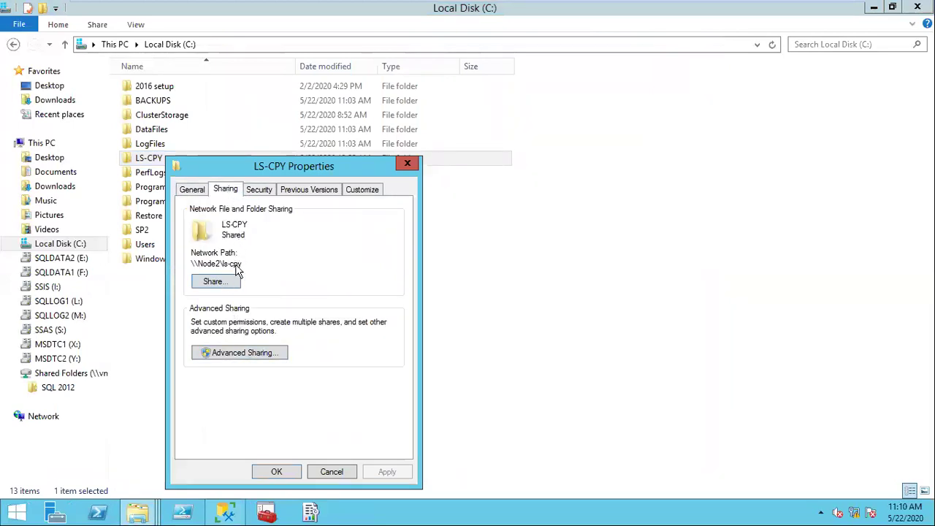
# - On Node1, set the destination folder for copied files to \\NODE2\LS-CPY\ and open that same path through Run to test it
pyautogui.click(612, 10)
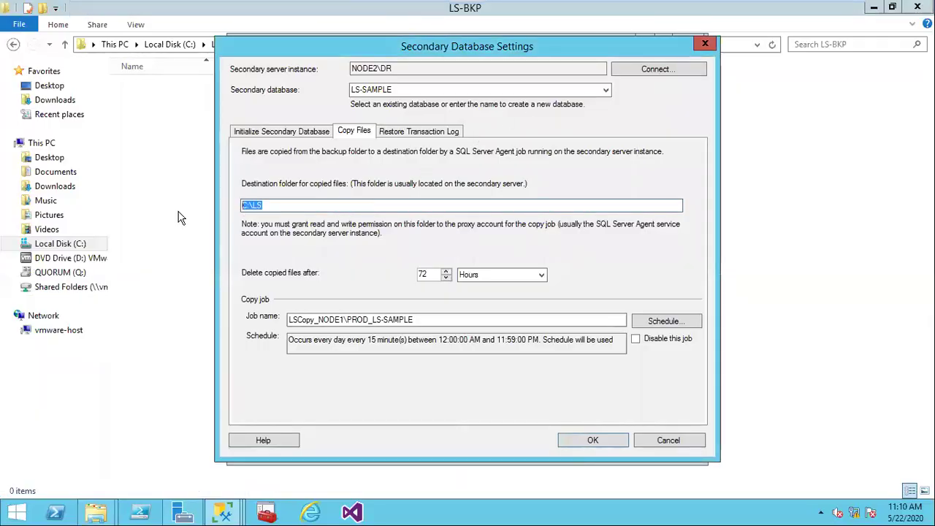
pyautogui.write('\\\\NODE2\\LS-CPY\\')
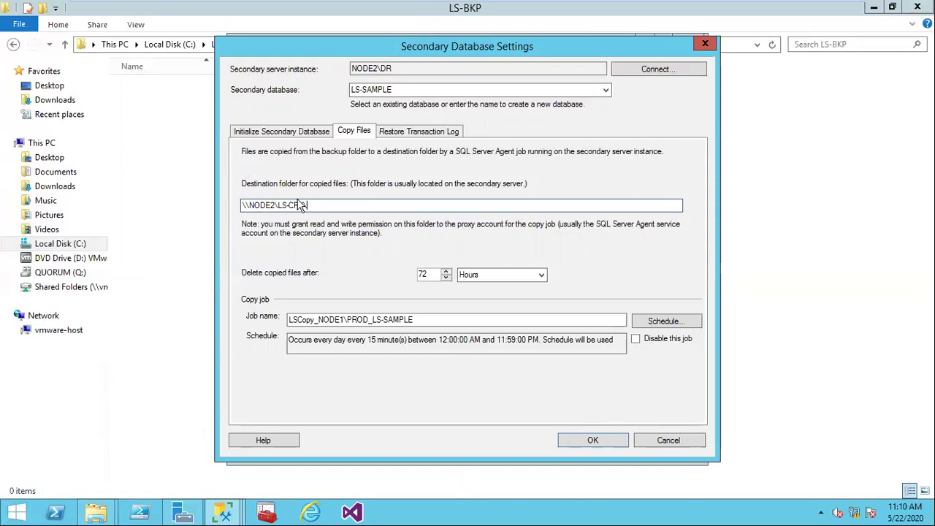
pyautogui.moveTo(323, 205); pyautogui.dragTo(158, 202)
pyautogui.hotkey('ctrl', 'c')
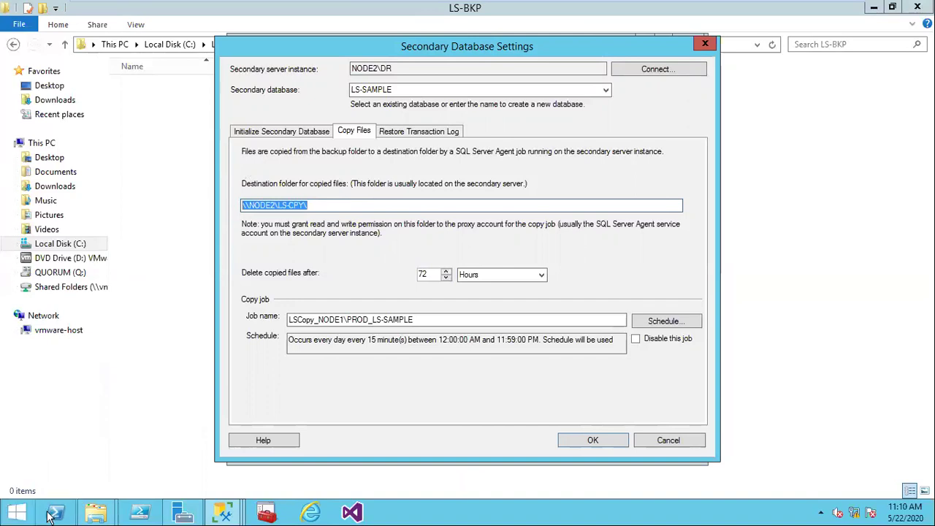
pyautogui.press('super+r')
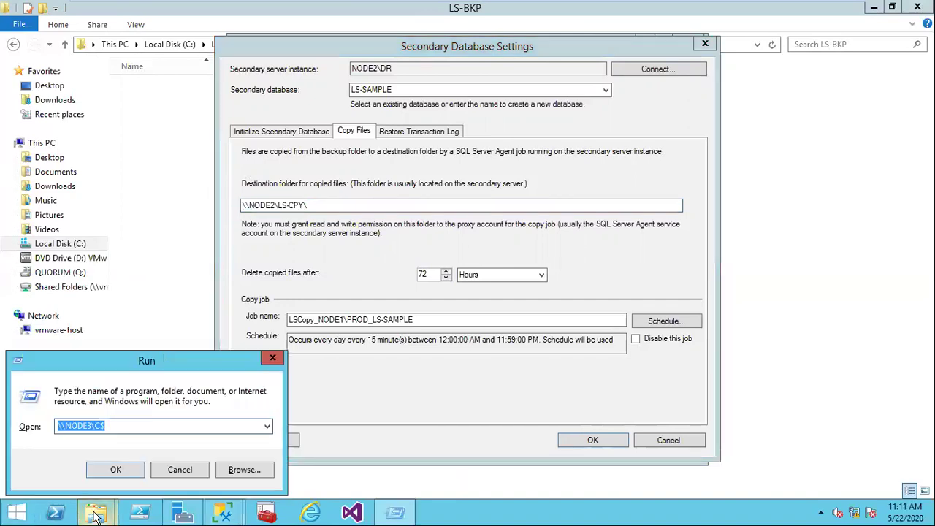
pyautogui.hotkey('ctrl', 'v')
pyautogui.press('Return')
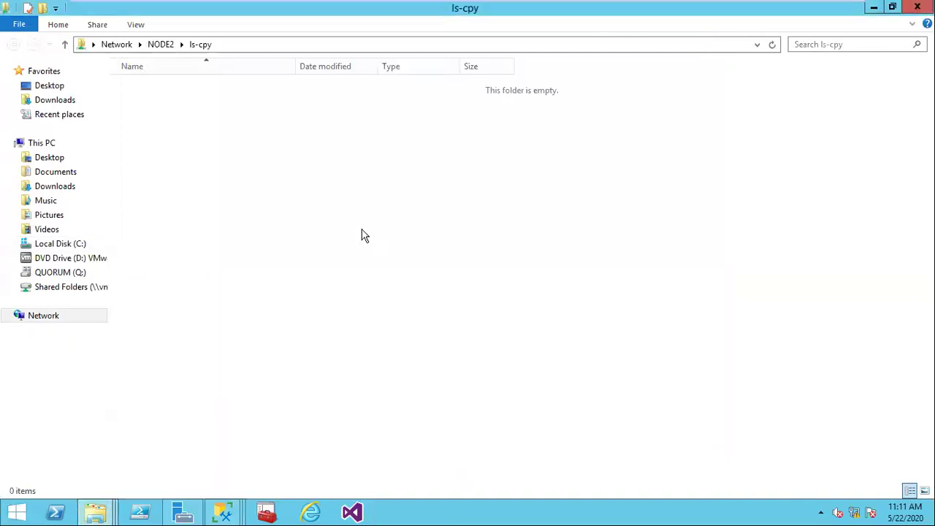
# - Copy the opened share's address and use \\Node2\ls-cpy as the destination folder for copied files
pyautogui.click(474, 45)
pyautogui.hotkey('ctrl', 'c')
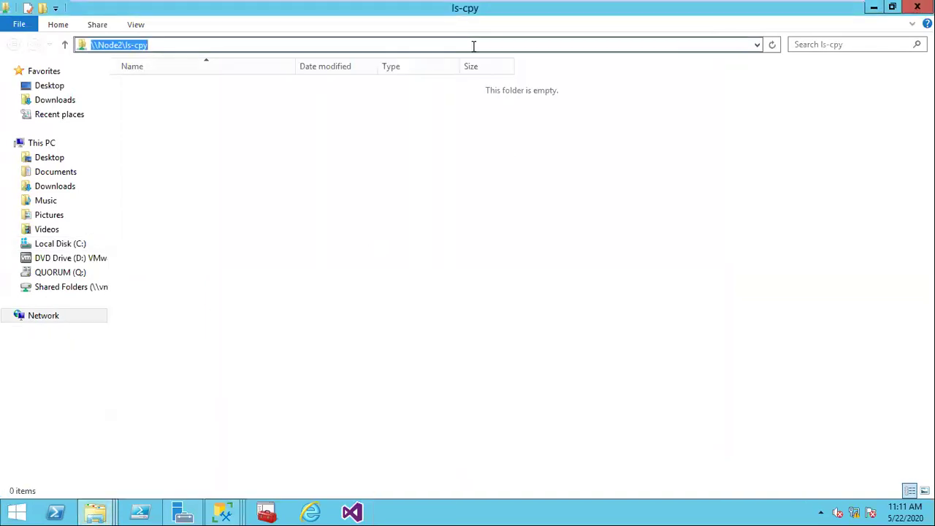
pyautogui.click(874, 6)
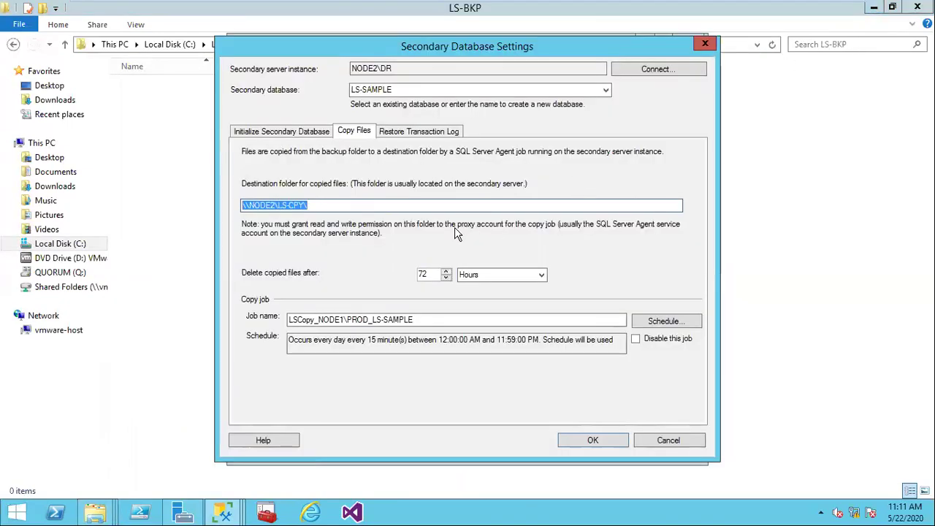
pyautogui.hotkey('ctrl', 'v')
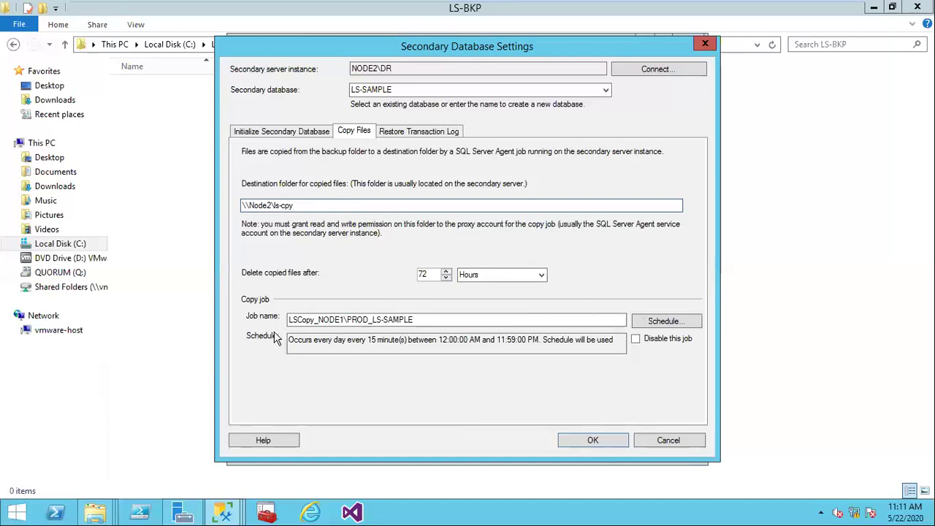
# - Schedule the copy job to occur every 2 minutes
pyautogui.click(665, 322)
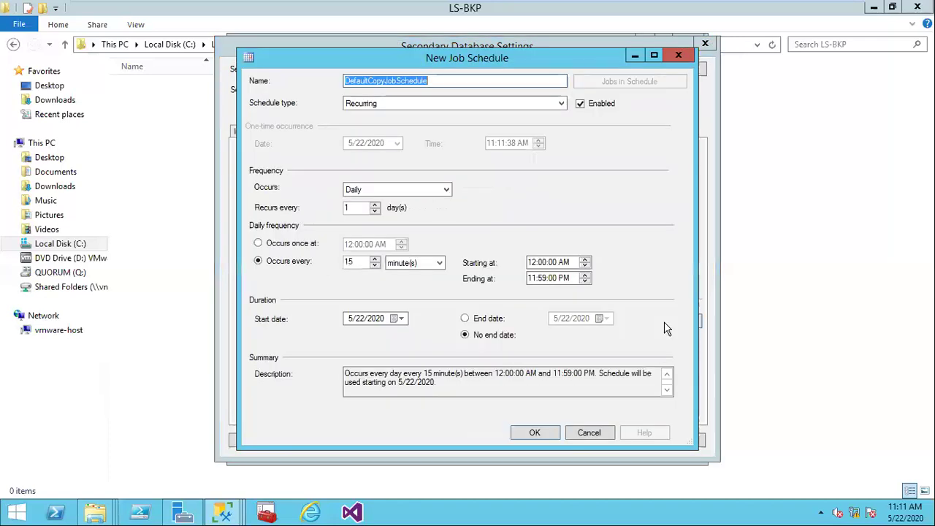
pyautogui.doubleClick(357, 268)
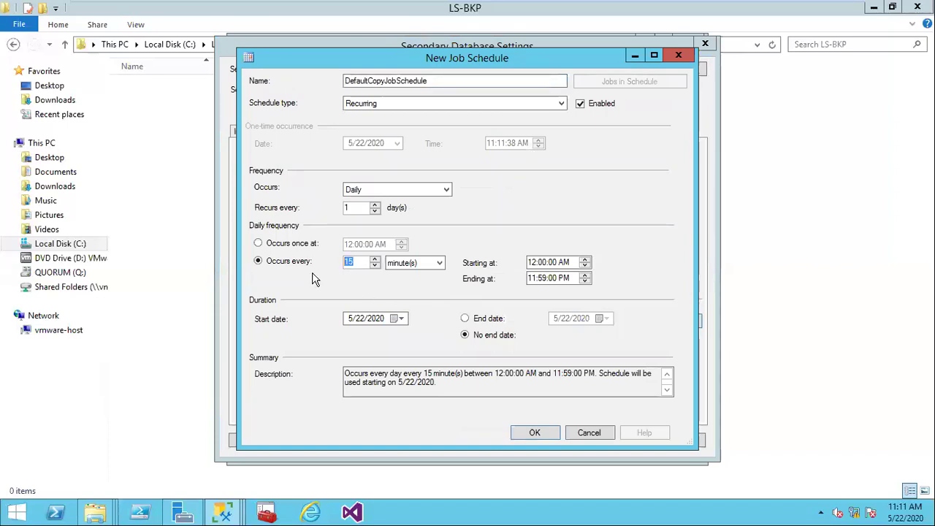
pyautogui.write('2')
pyautogui.click(535, 434)
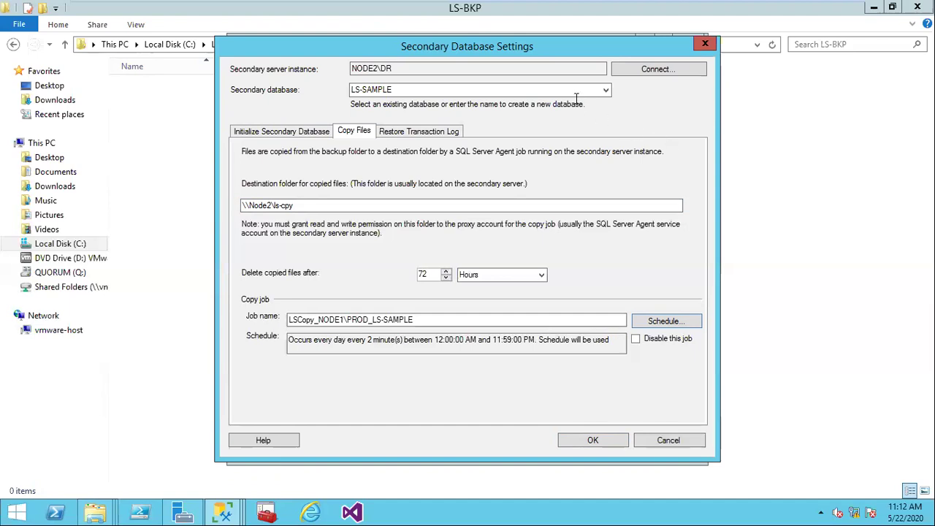
# - Go to the transaction log restore settings and schedule the restore job to occur every 2 minutes
pyautogui.click(434, 133)
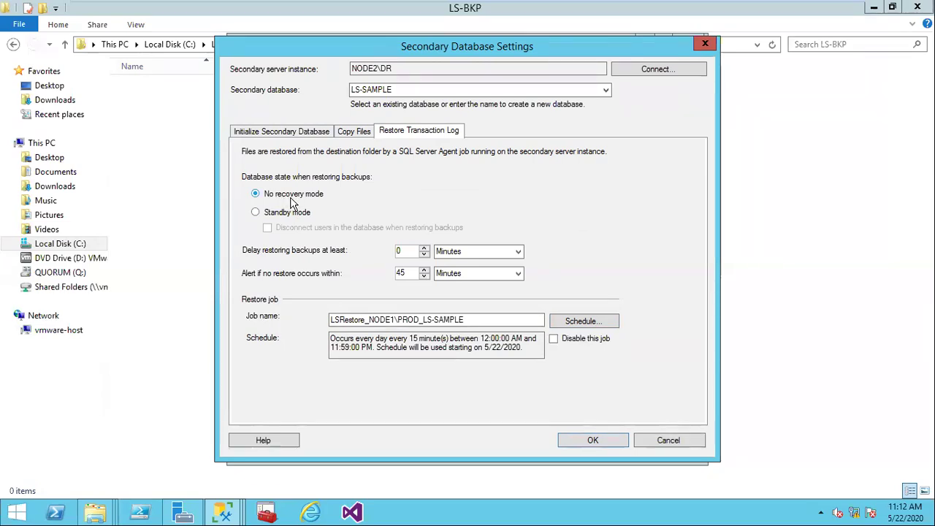
pyautogui.click(569, 323)
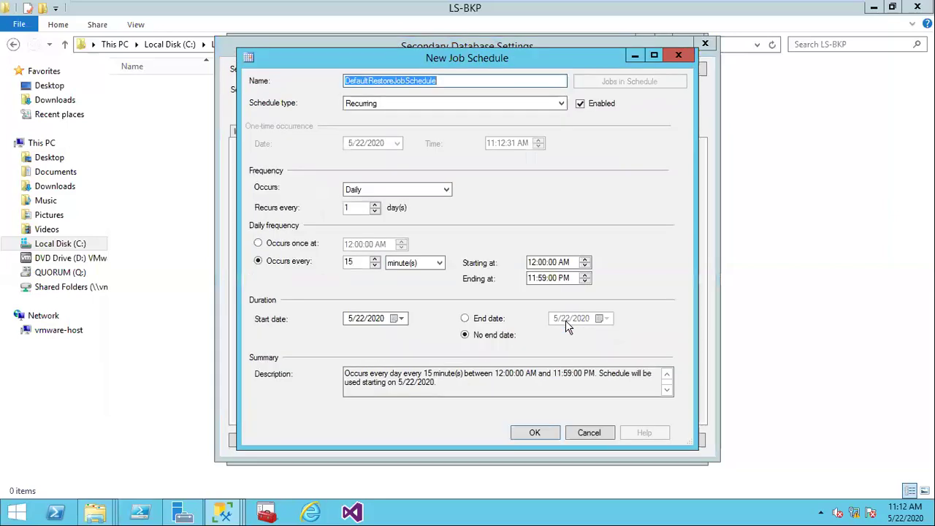
pyautogui.click(358, 262)
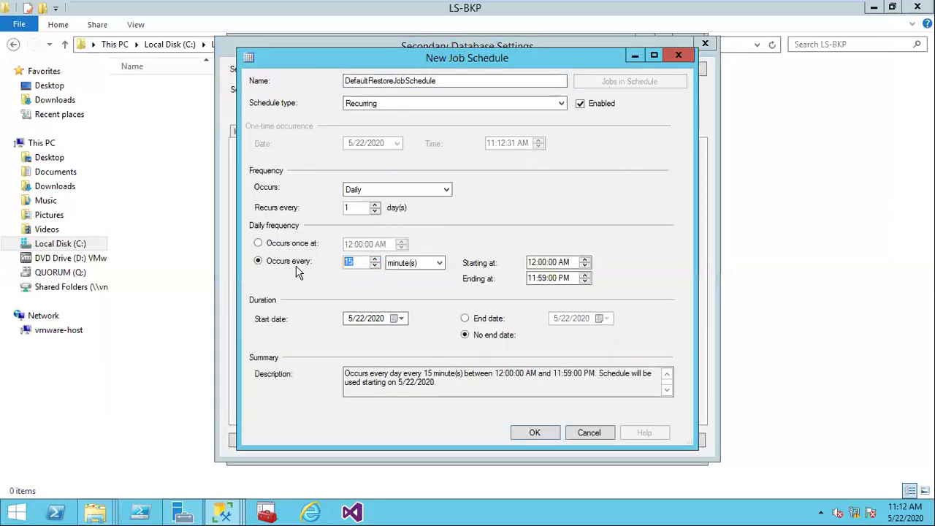
pyautogui.write('2')
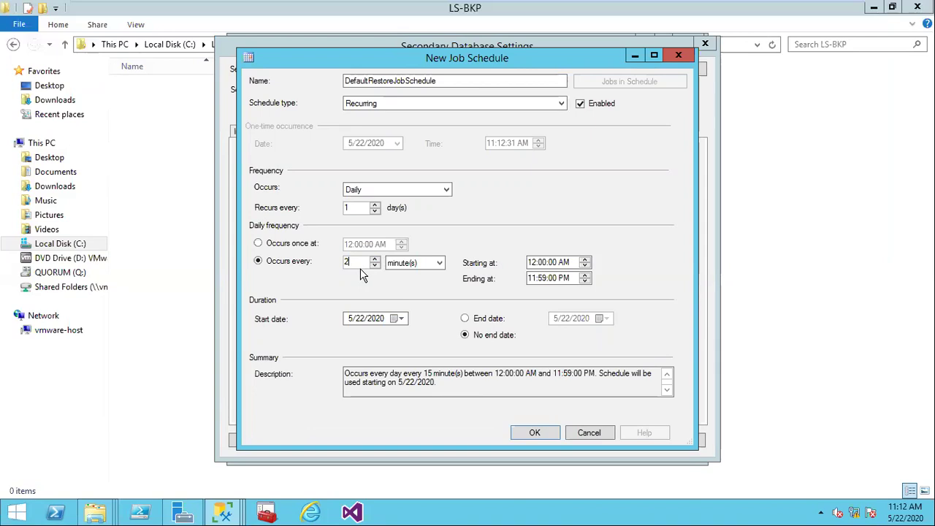
pyautogui.click(532, 433)
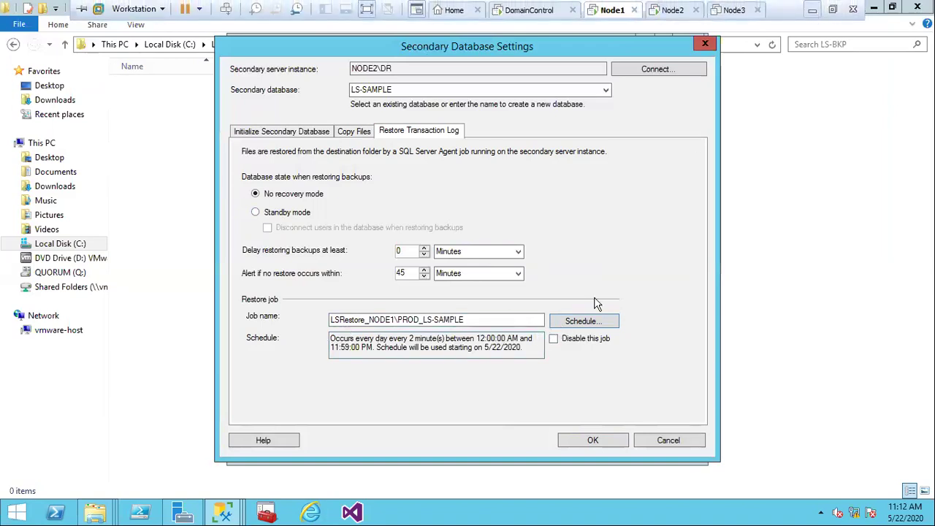
# - Leave the virtual machine for the host desktop and bring up the log shipping diagram in Paint
pyautogui.press('super+d')
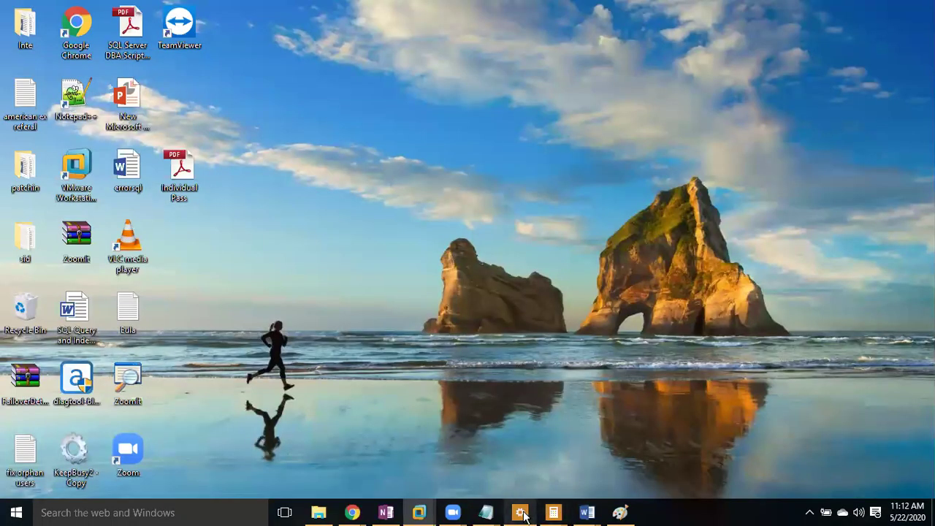
pyautogui.moveTo(523, 515)
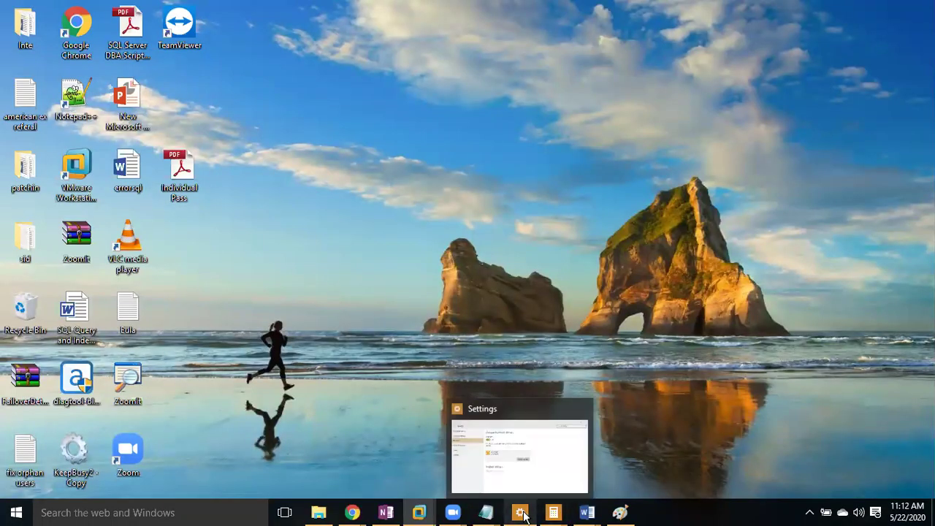
pyautogui.click(620, 512)
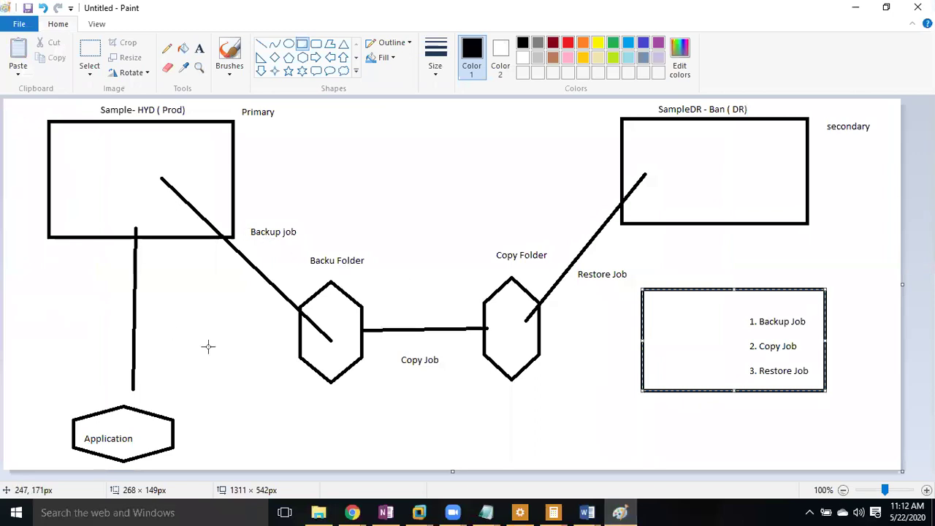